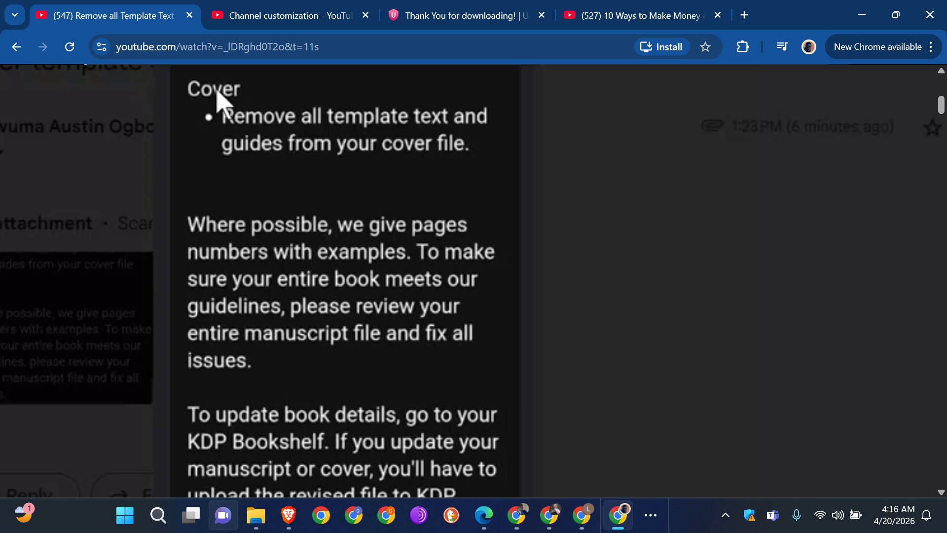
Step: Switch to the KDP print cover calculator and set the binding type to Paperback
key(alt+Tab)
scroll(474, 286, up, 3)
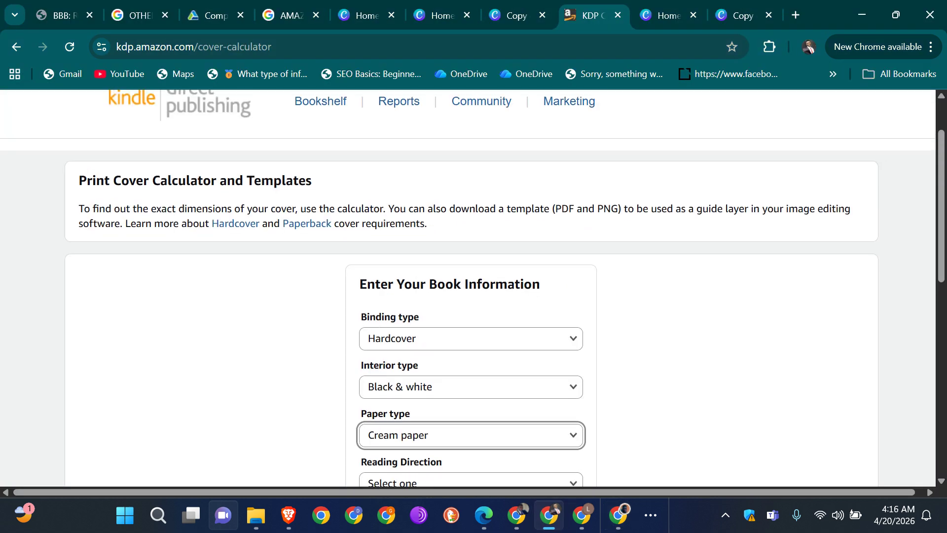
scroll(473, 286, down, 1)
scroll(474, 286, down, 1)
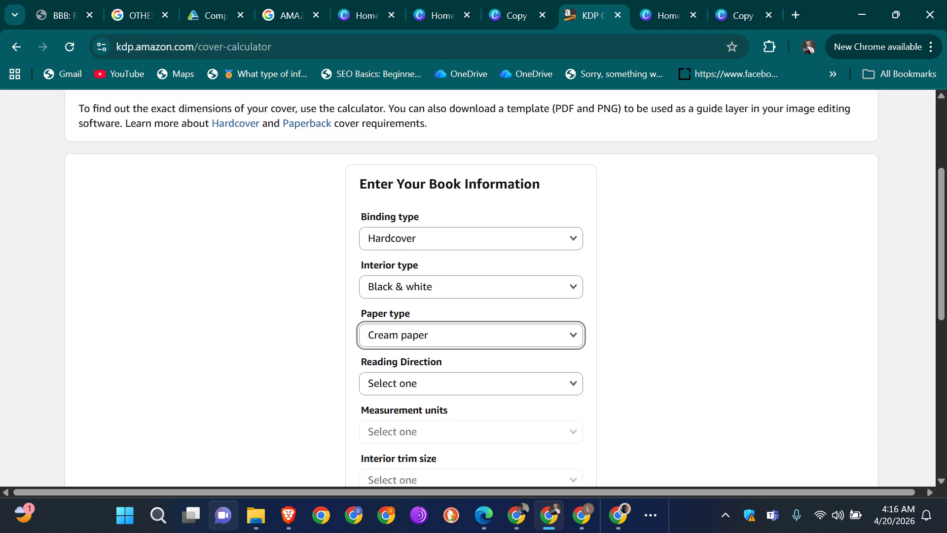
click(560, 238)
click(542, 253)
scroll(655, 267, down, 1)
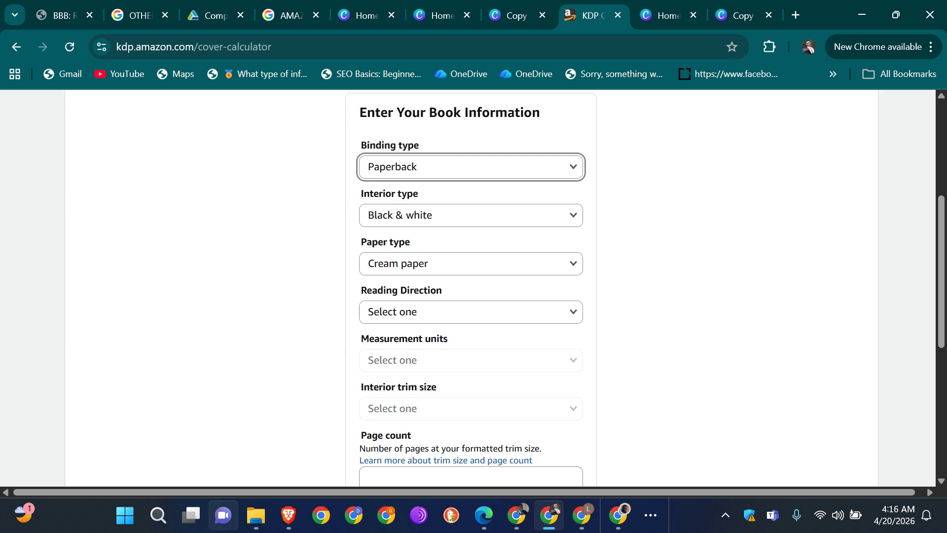
Step: Set the reading direction to Left to Right and the measurement units to Inches
click(471, 312)
click(444, 313)
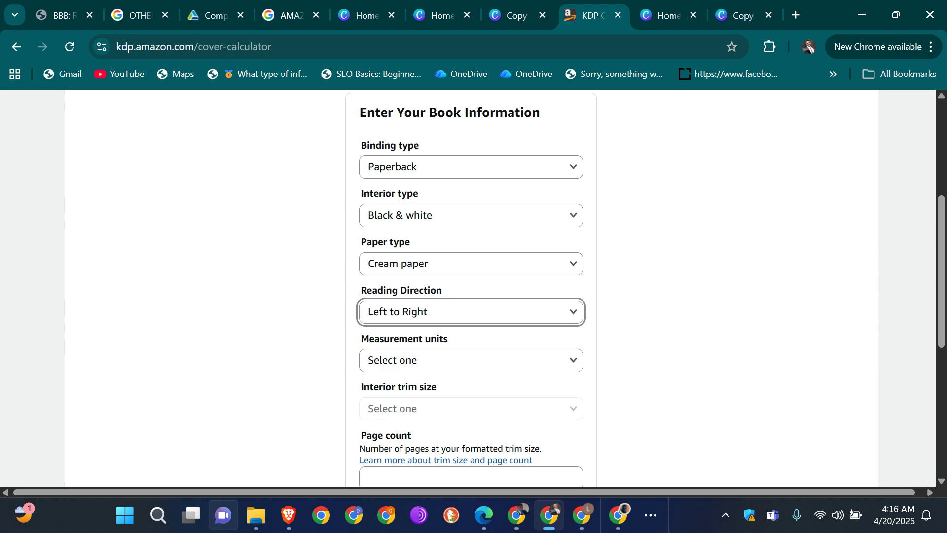
scroll(651, 242, down, 1)
click(551, 292)
click(492, 290)
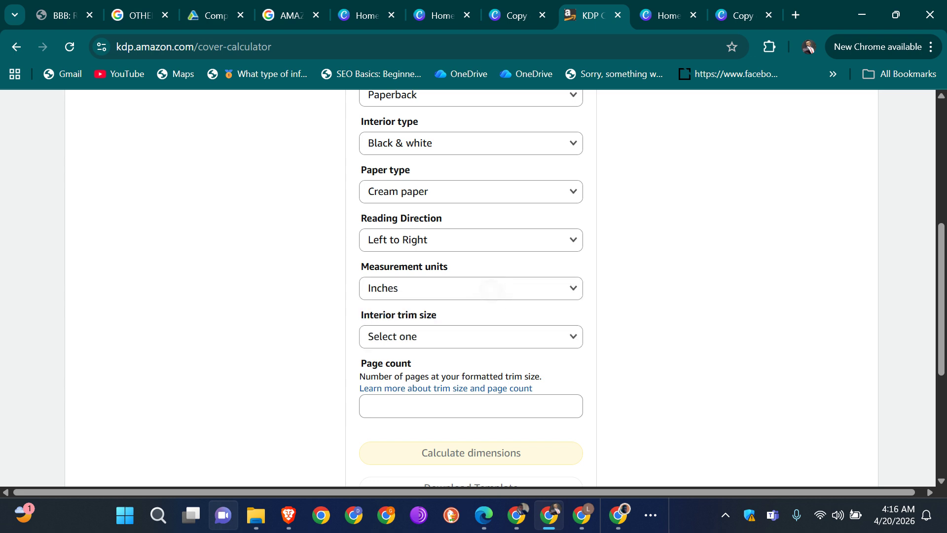
scroll(623, 235, down, 1)
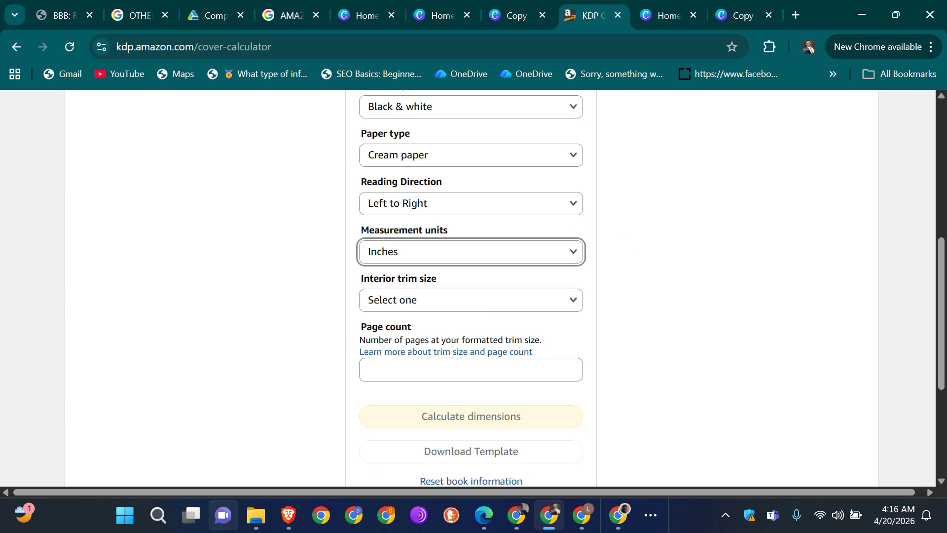
Step: Set the interior trim size to 6 x 9 in
click(471, 300)
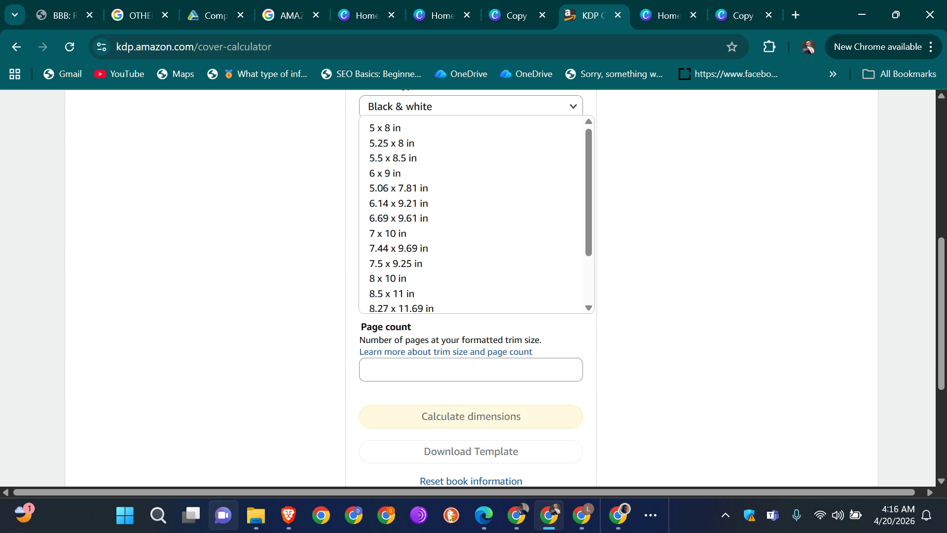
scroll(511, 243, down, 2)
scroll(539, 196, up, 2)
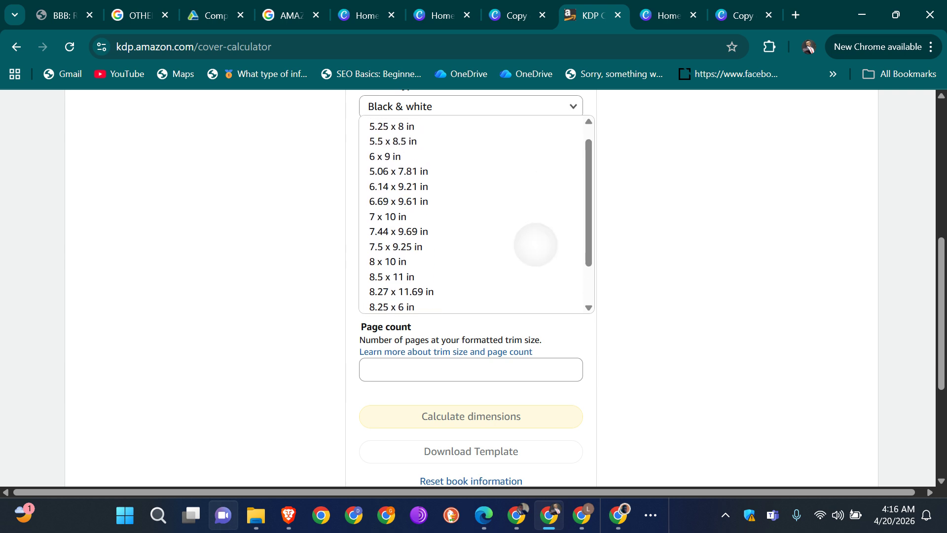
scroll(536, 245, up, 1)
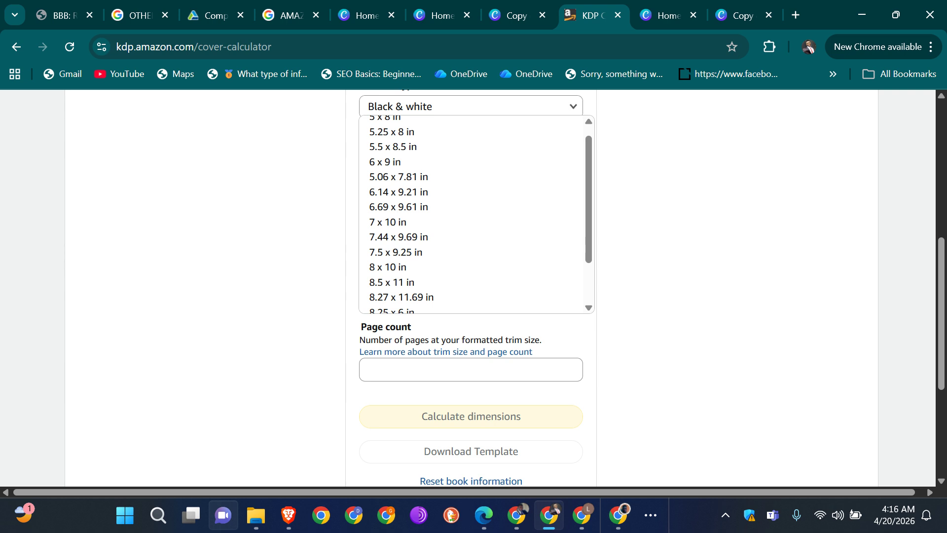
click(385, 161)
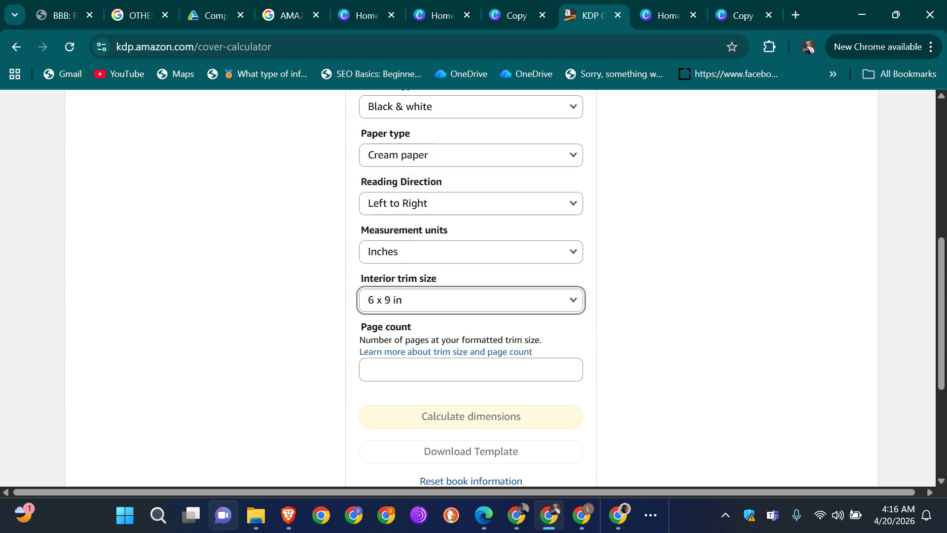
Step: Set the interior trim size to 8.5 x 11 in
click(471, 300)
scroll(498, 217, down, 2)
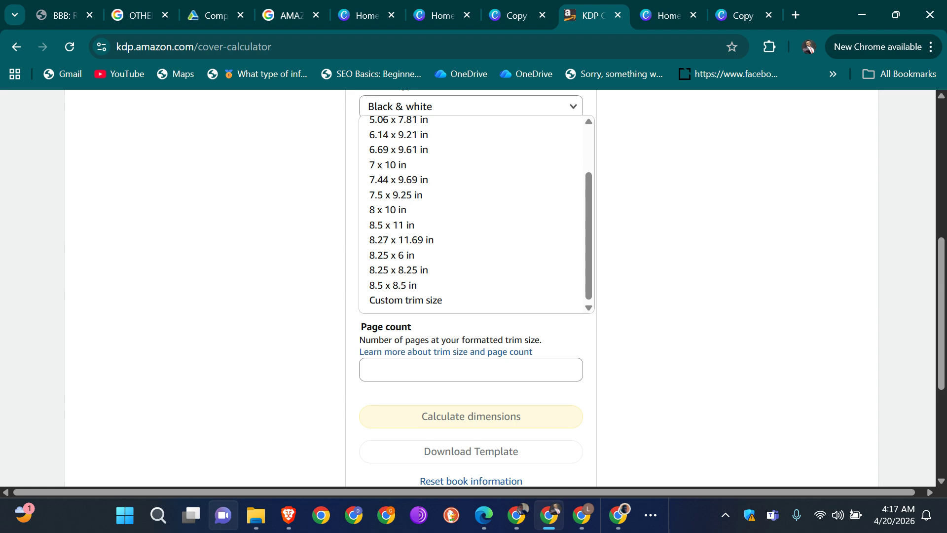
click(438, 224)
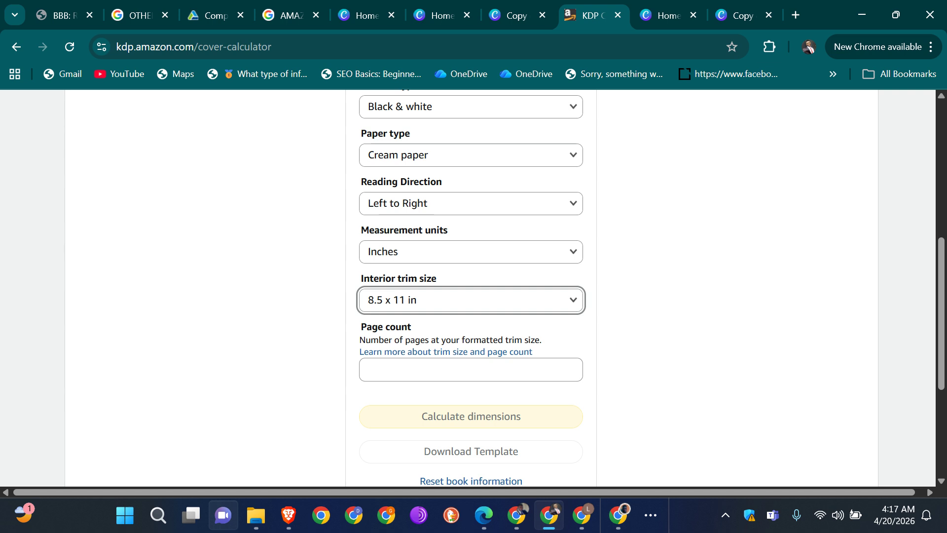
click(472, 300)
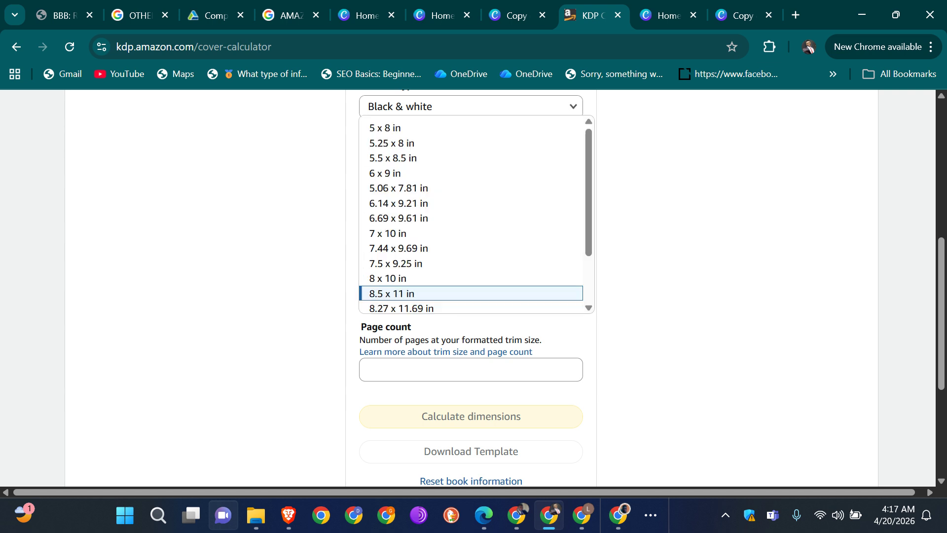
scroll(471, 212, down, 1)
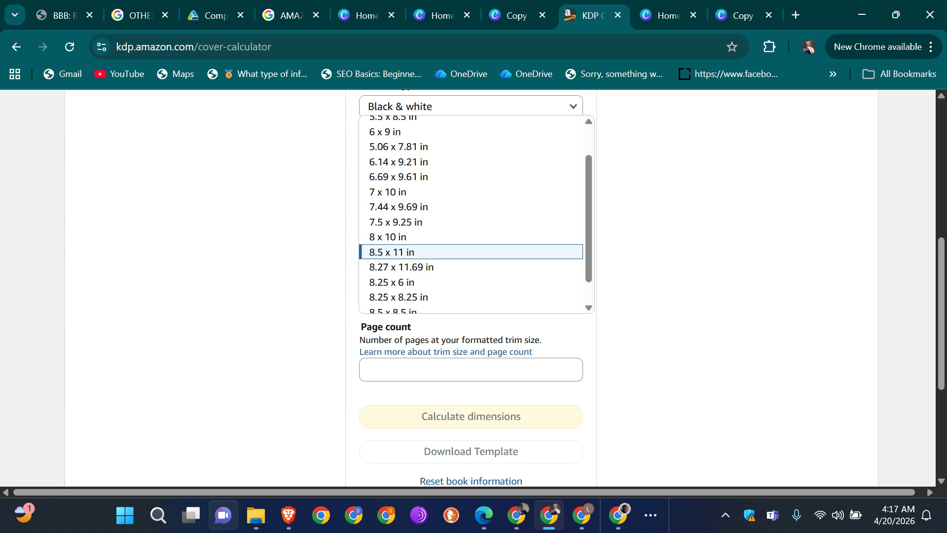
click(392, 252)
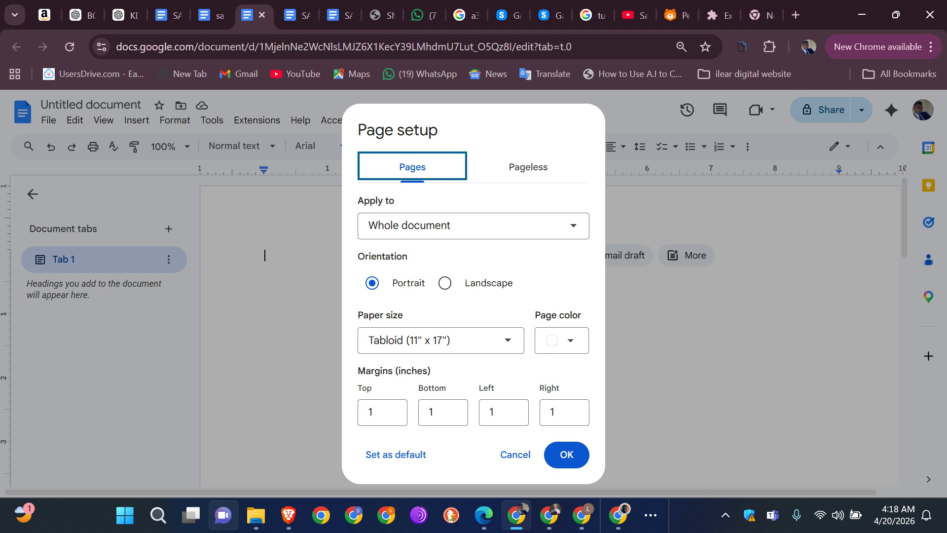
Step: In the Google Docs page setup, set the paper size to Letter (8.5" x 11") for the whole document and apply it
click(507, 341)
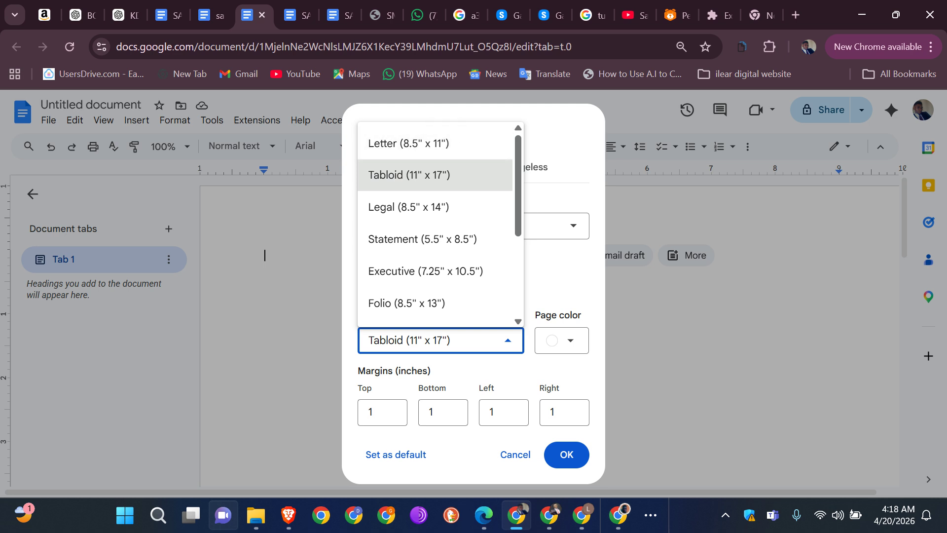
scroll(439, 224, down, 3)
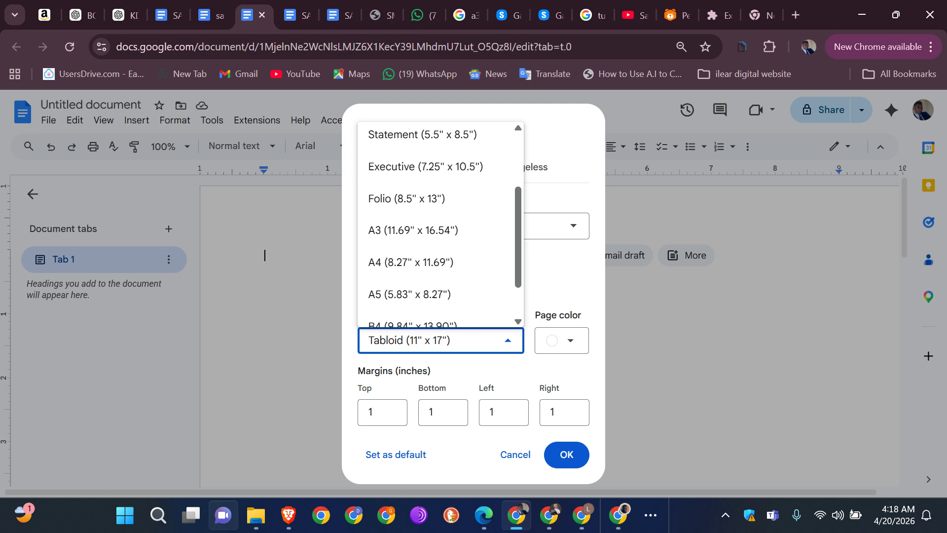
scroll(473, 217, up, 2)
click(489, 142)
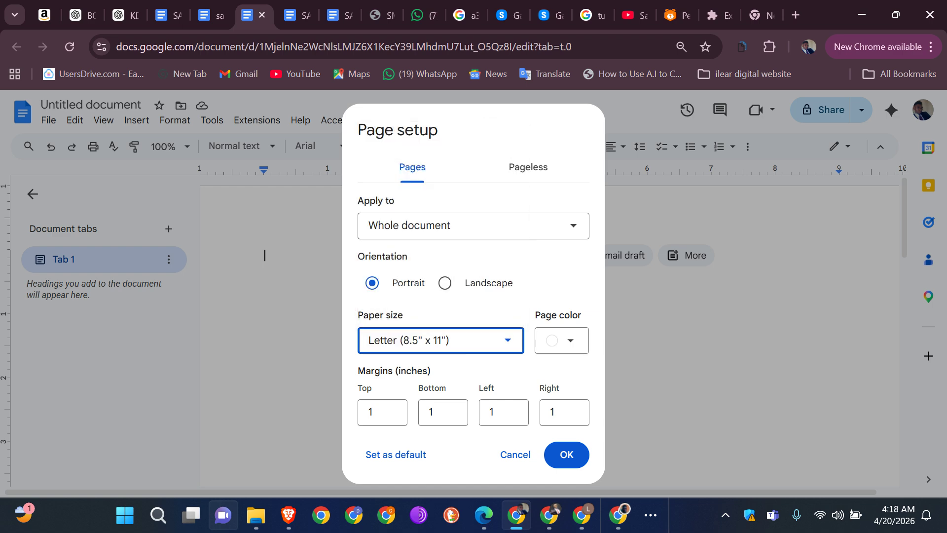
click(566, 455)
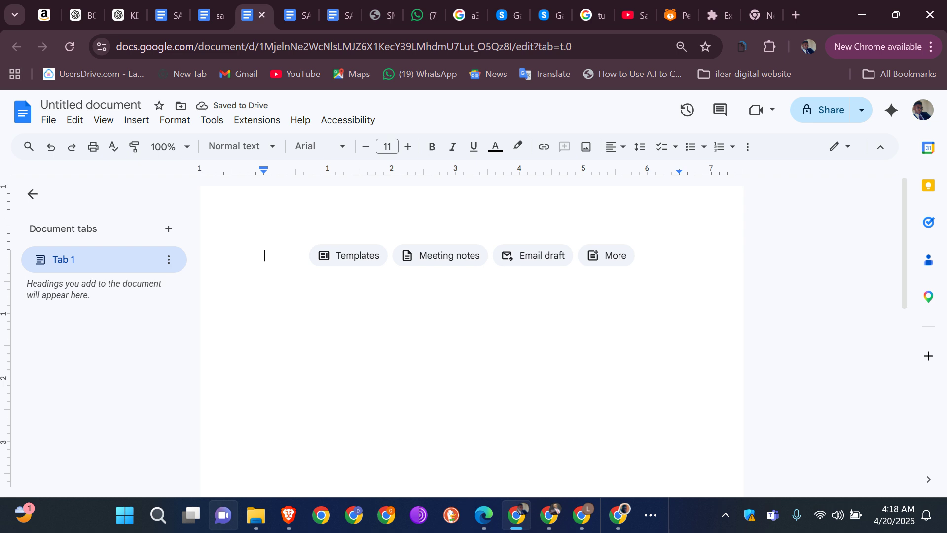
Step: Return to the KDP cover calculator, enter a page count of 400 and check the trim size options
click(550, 515)
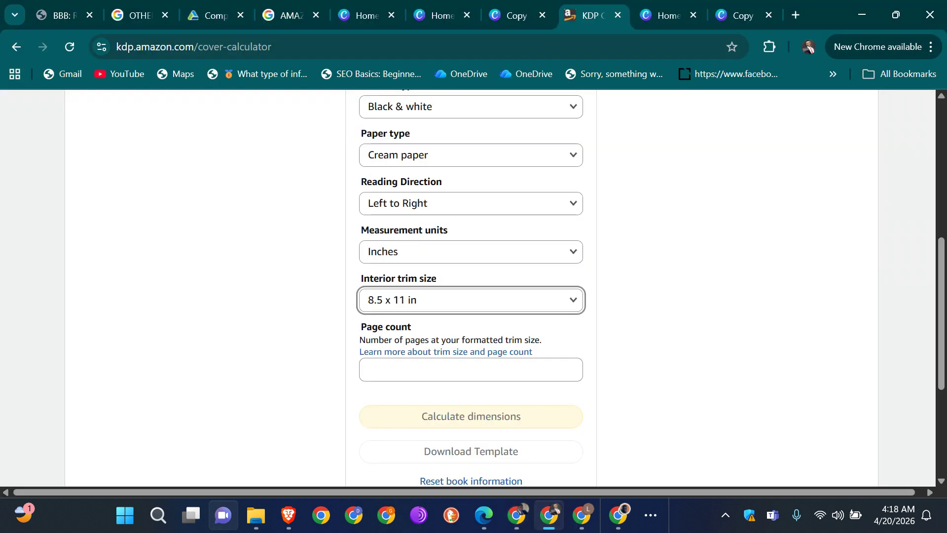
click(470, 369)
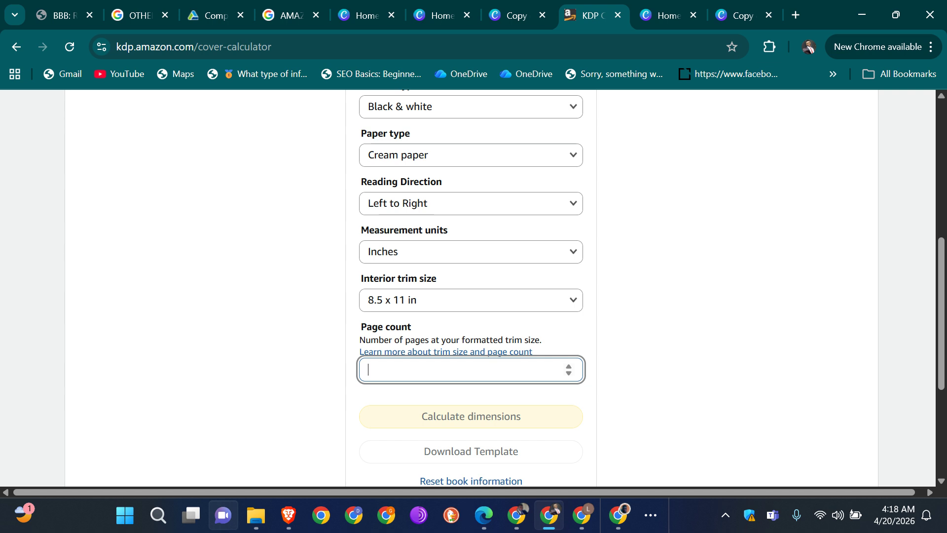
text(1)
text(00)
key(BackSpace)
key(BackSpace)
key(BackSpace)
text(99)
key(BackSpace)
key(BackSpace)
text(400)
click(471, 300)
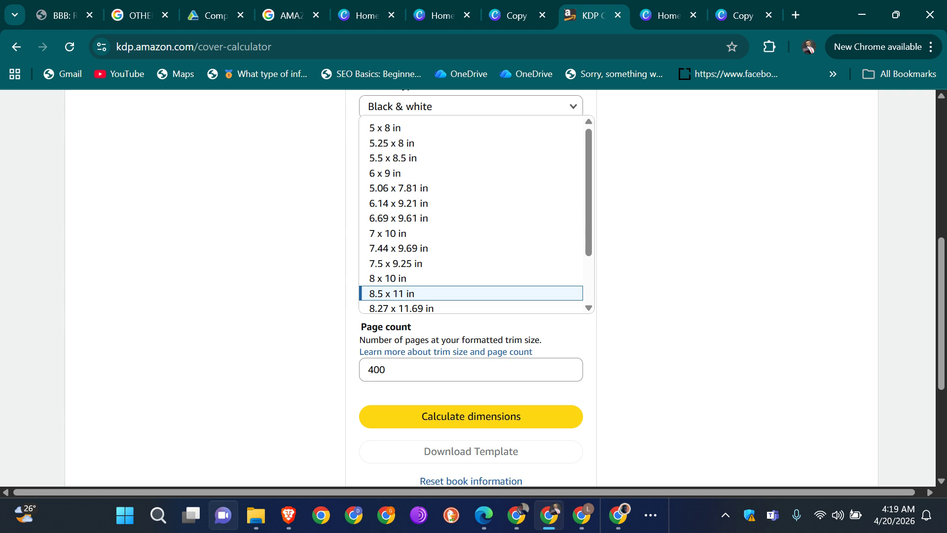
click(385, 377)
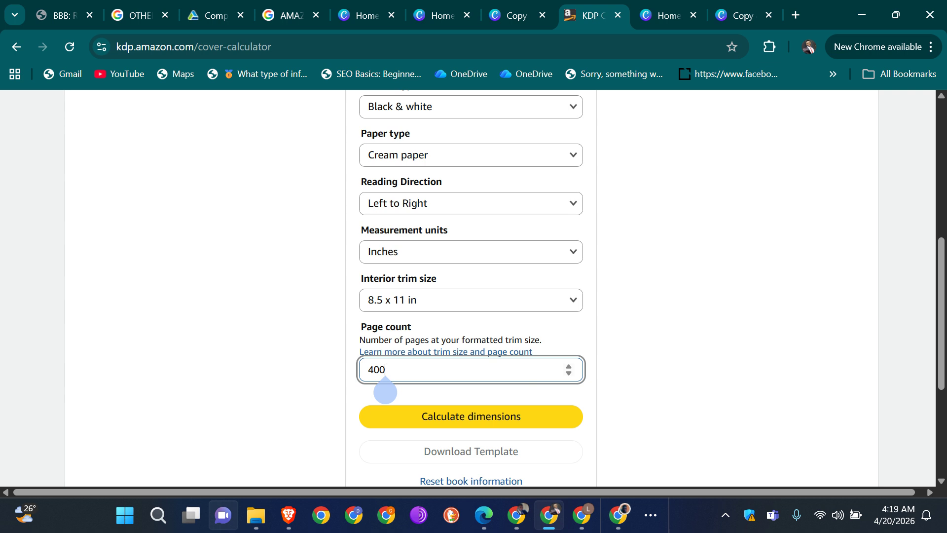
Step: Set the page count to 500
key(BackSpace)
key(BackSpace)
text(5)
key(BackSpace)
key(BackSpace)
text(500)
scroll(471, 286, down, 2)
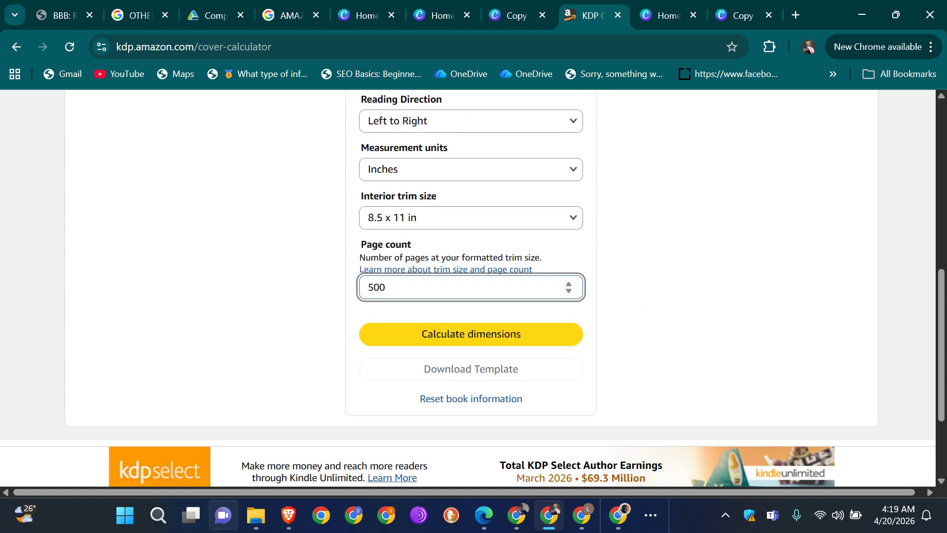
Step: Set the page count to 230 and calculate the cover dimensions
key(BackSpace)
key(BackSpace)
key(BackSpace)
text(4)
key(BackSpace)
text(230)
key(Return)
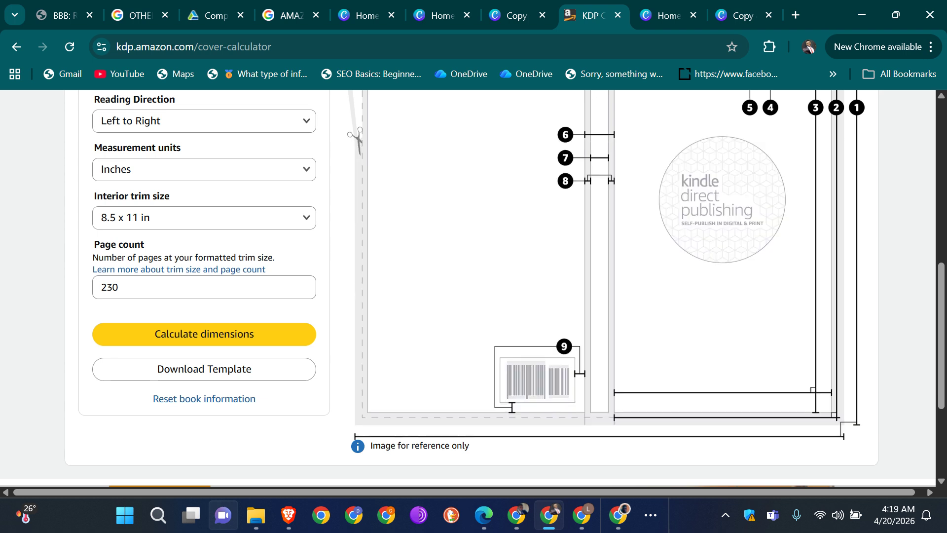
Step: Examine the calculated widths and heights for the full cover, front cover, safe area, bleed and margin, enlarging the table for reading
scroll(493, 286, up, 2)
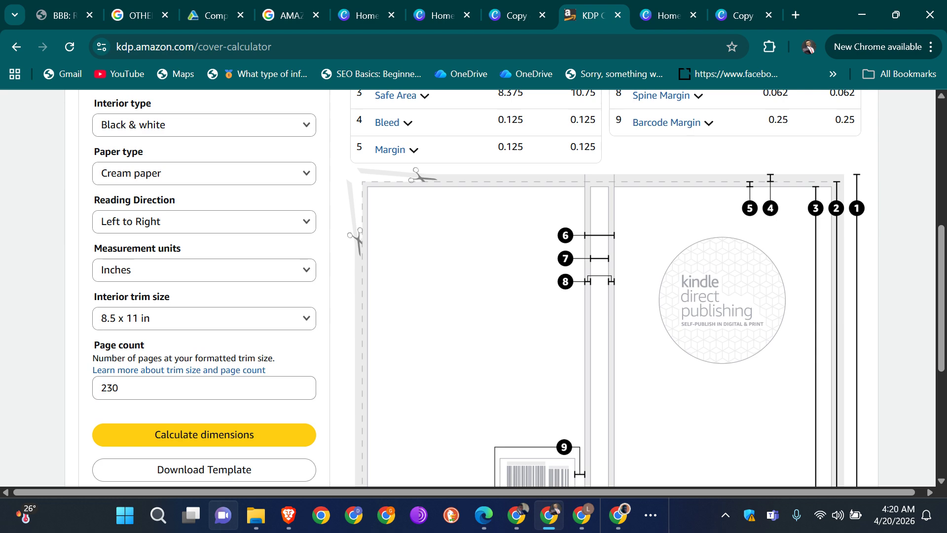
scroll(493, 286, up, 3)
scroll(533, 288, up, 3)
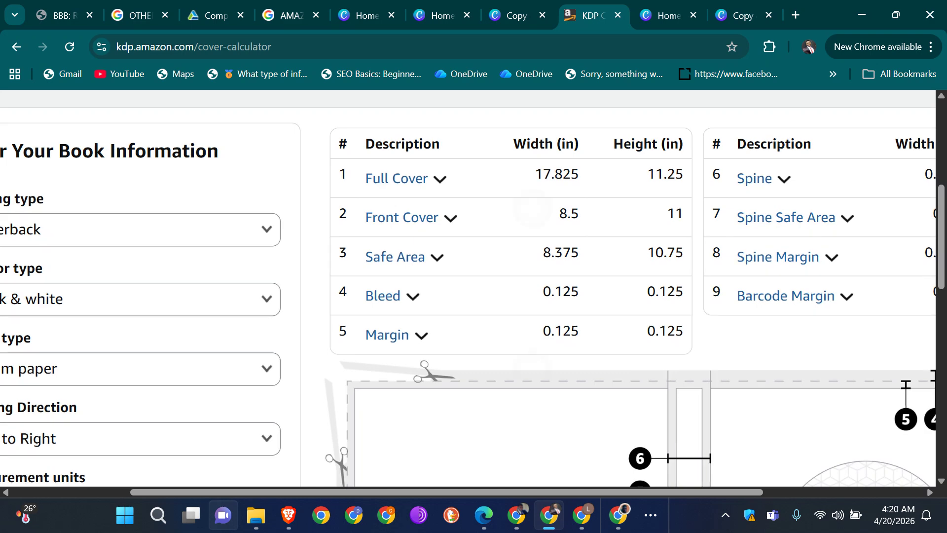
scroll(469, 288, up, 3)
scroll(469, 288, up, 2)
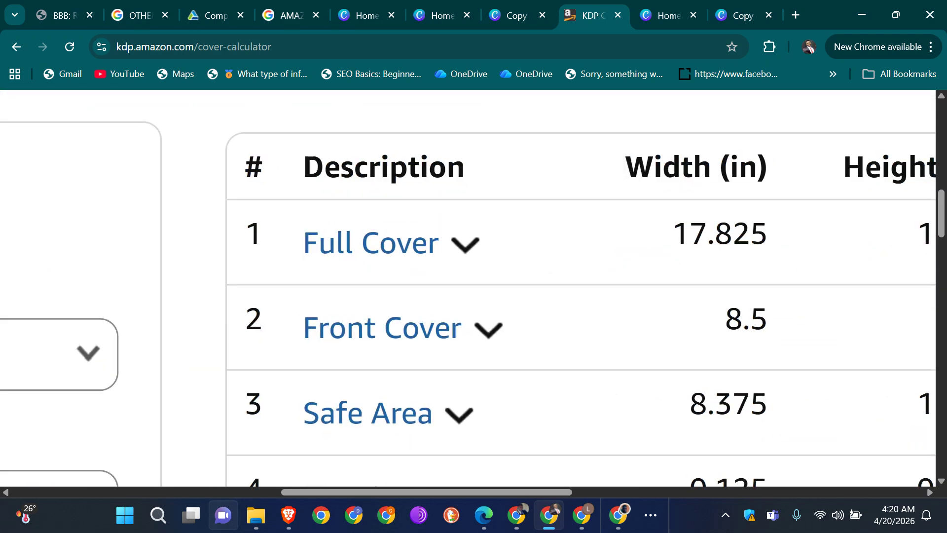
scroll(468, 296, right, 3)
scroll(631, 269, up, 2)
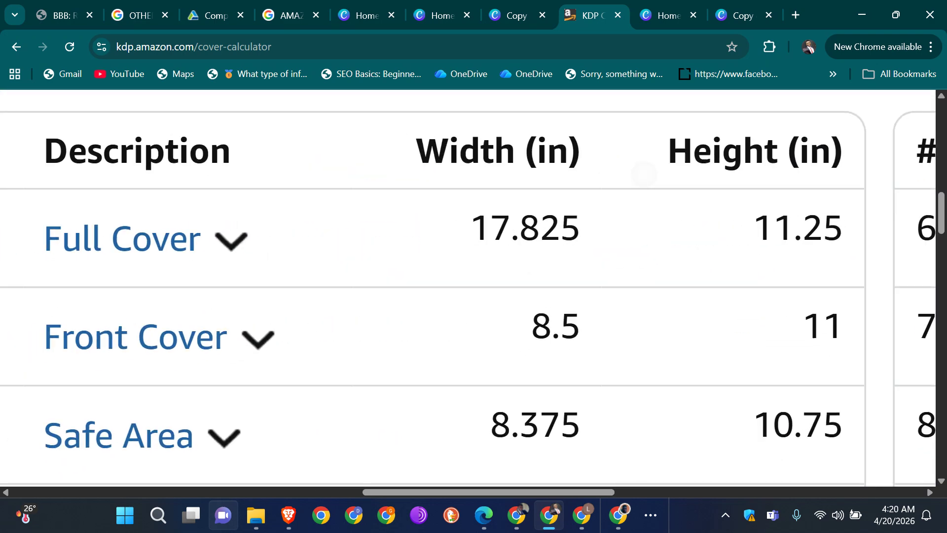
scroll(469, 296, right, 3)
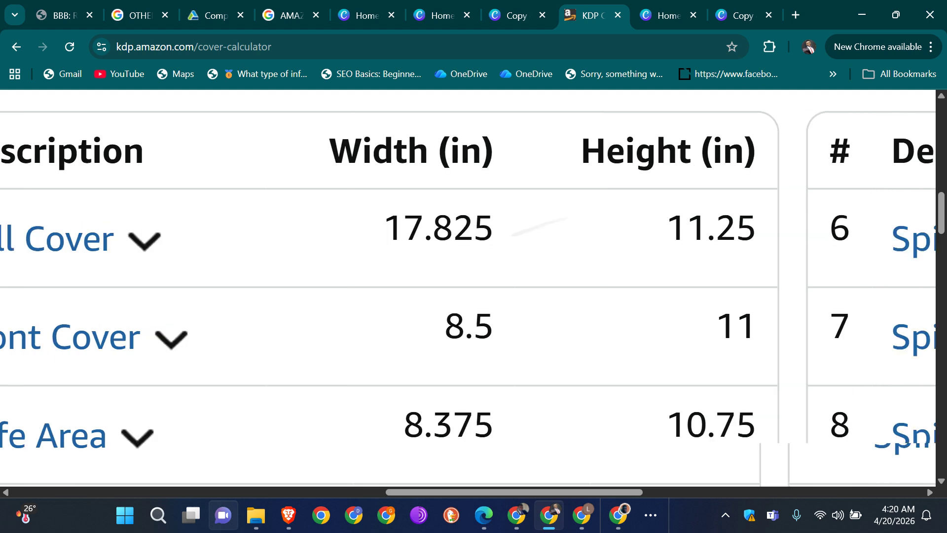
scroll(468, 296, left, 5)
scroll(469, 296, down, 1)
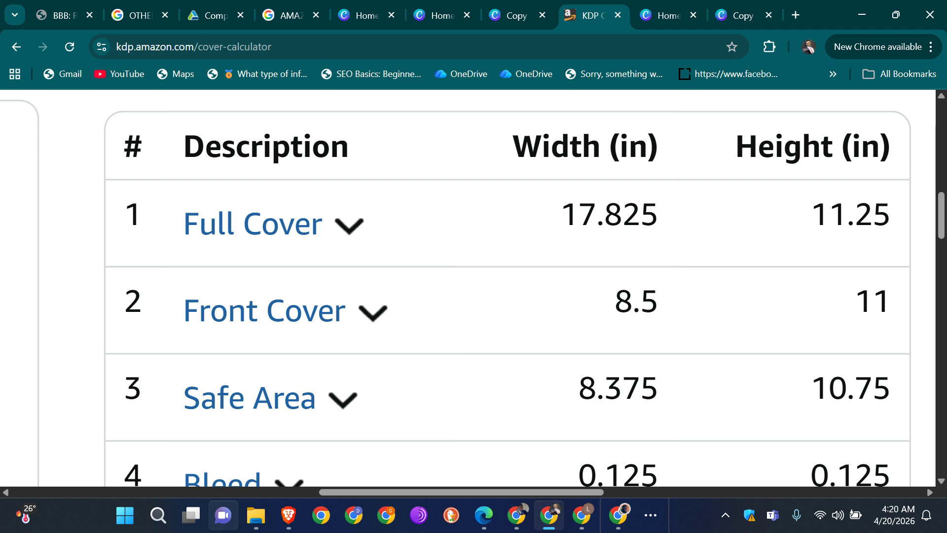
scroll(491, 266, down, 2)
scroll(491, 267, up, 1)
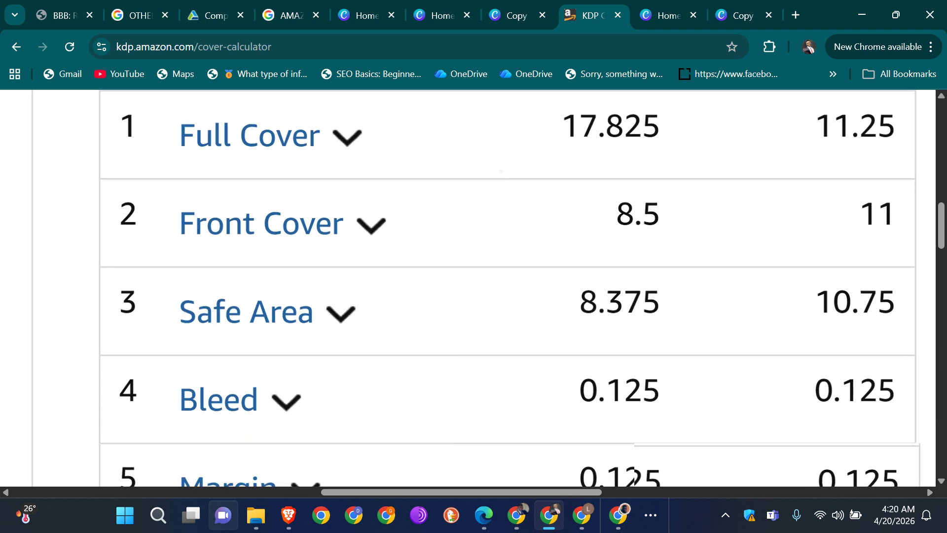
scroll(419, 345, up, 2)
scroll(473, 222, left, 3)
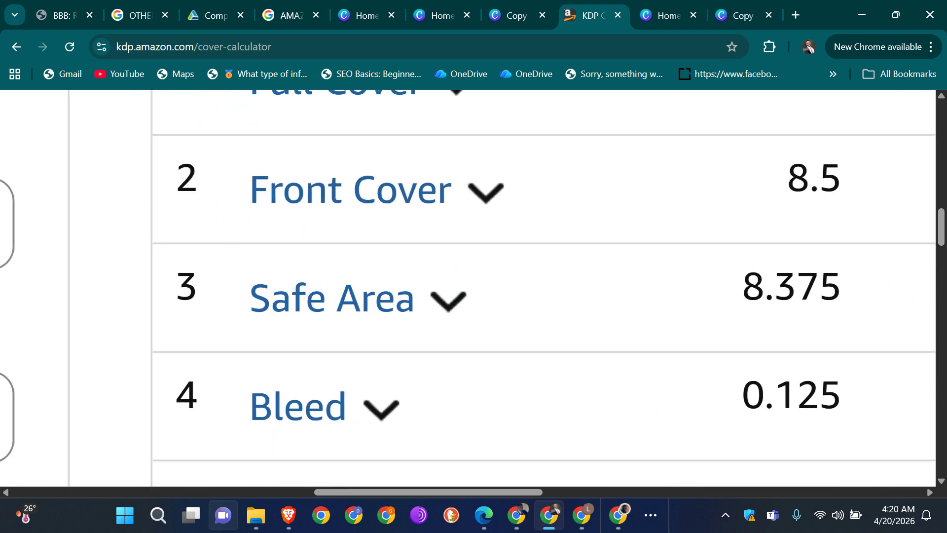
scroll(449, 427, down, 1)
scroll(449, 427, down, 3)
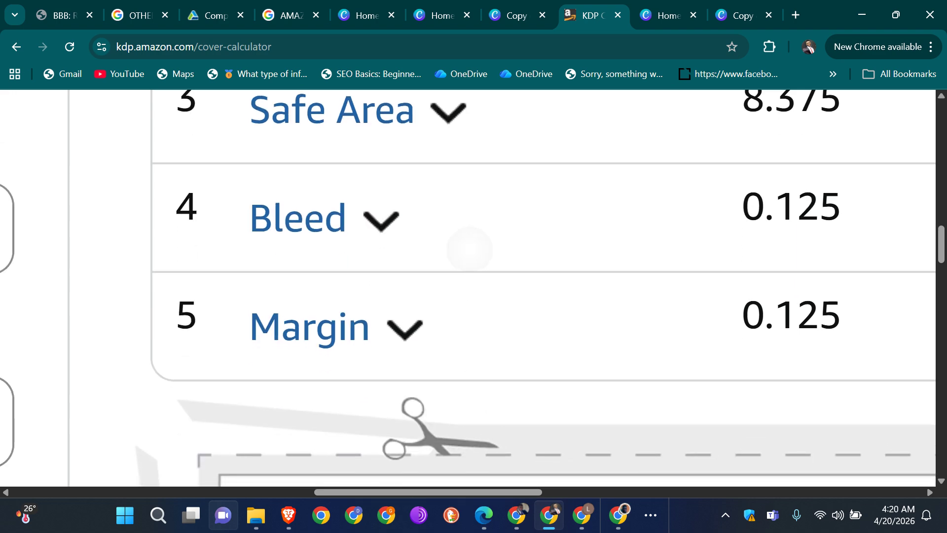
scroll(467, 249, down, 1)
scroll(527, 246, down, 2)
scroll(537, 296, up, 2)
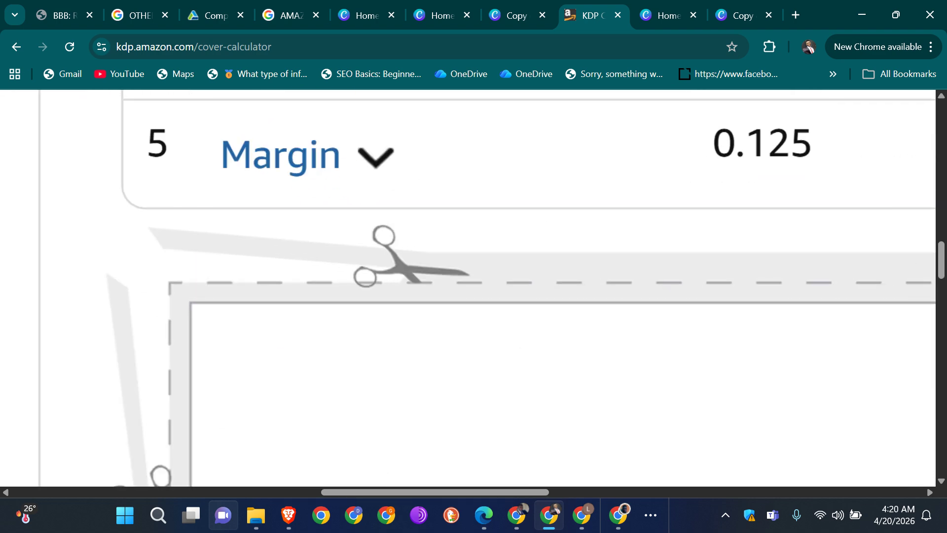
Step: Compare the full cover, front cover, safe area, bleed, margin and spine dimensions in the tables with the start of the cover diagram
scroll(549, 271, down, 2)
scroll(468, 286, down, 4)
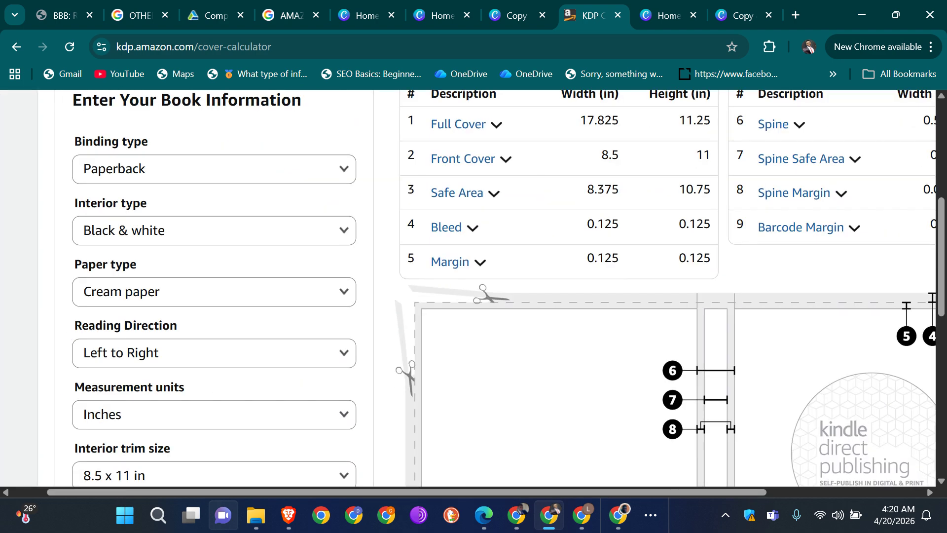
scroll(469, 286, up, 2)
scroll(427, 233, up, 1)
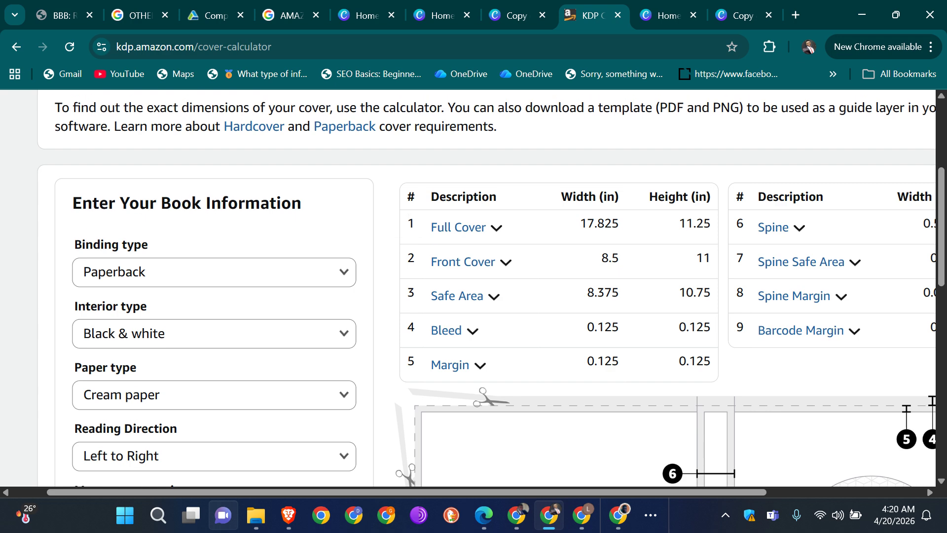
scroll(427, 233, up, 4)
scroll(427, 233, up, 2)
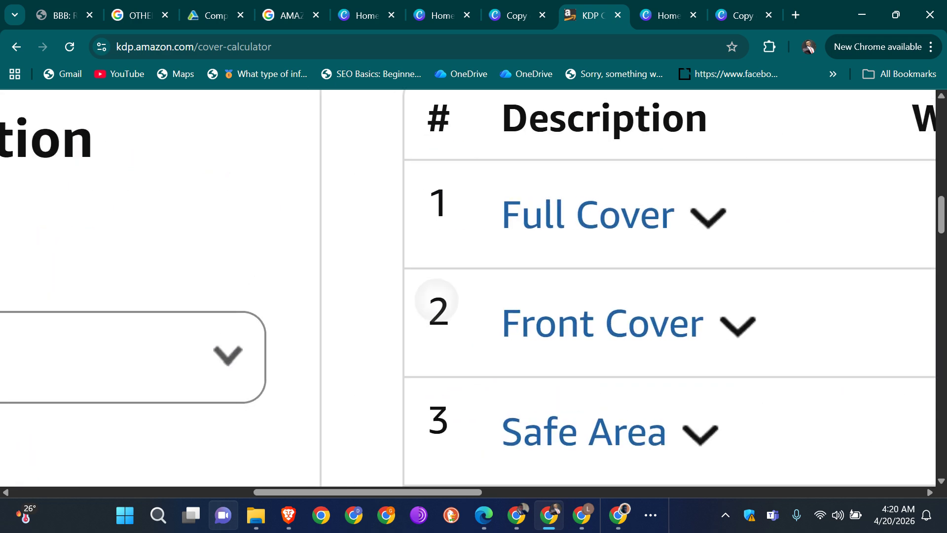
scroll(468, 286, down, 2)
scroll(468, 286, down, 4)
scroll(468, 286, down, 5)
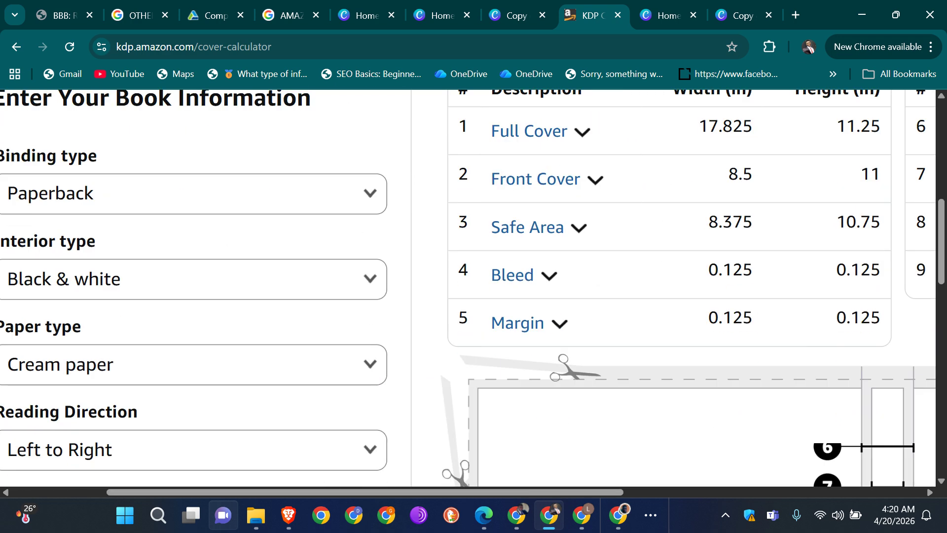
scroll(468, 286, down, 2)
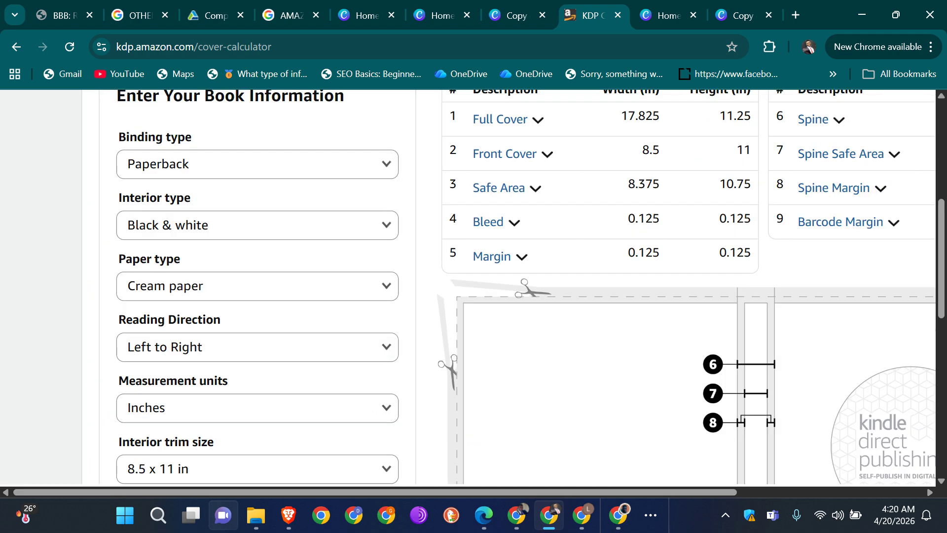
scroll(468, 287, down, 3)
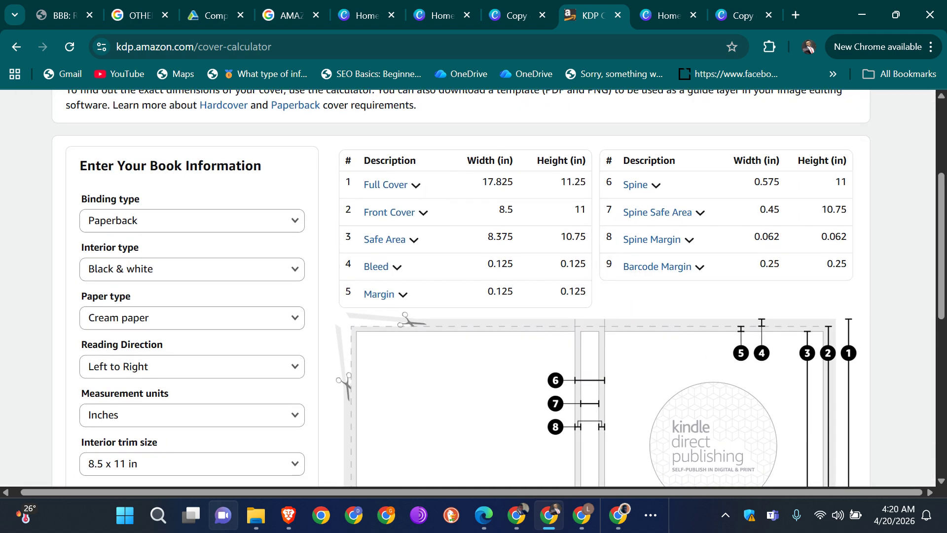
scroll(863, 352, up, 5)
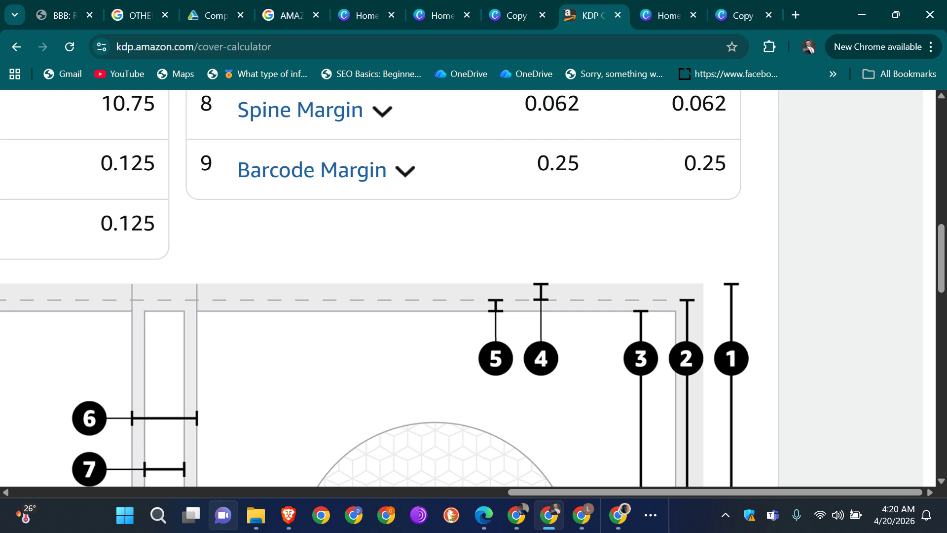
scroll(863, 348, down, 4)
scroll(863, 347, left, 7)
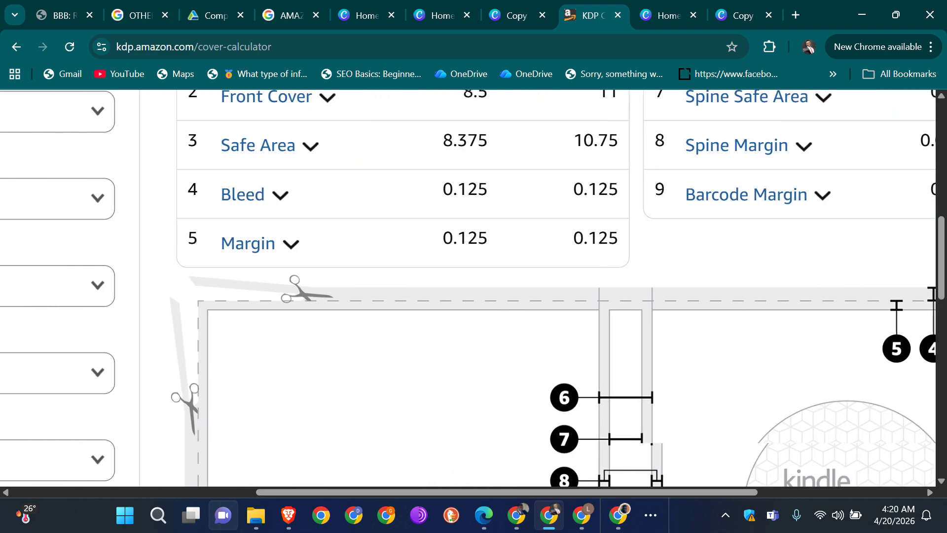
scroll(863, 348, up, 5)
scroll(468, 286, down, 3)
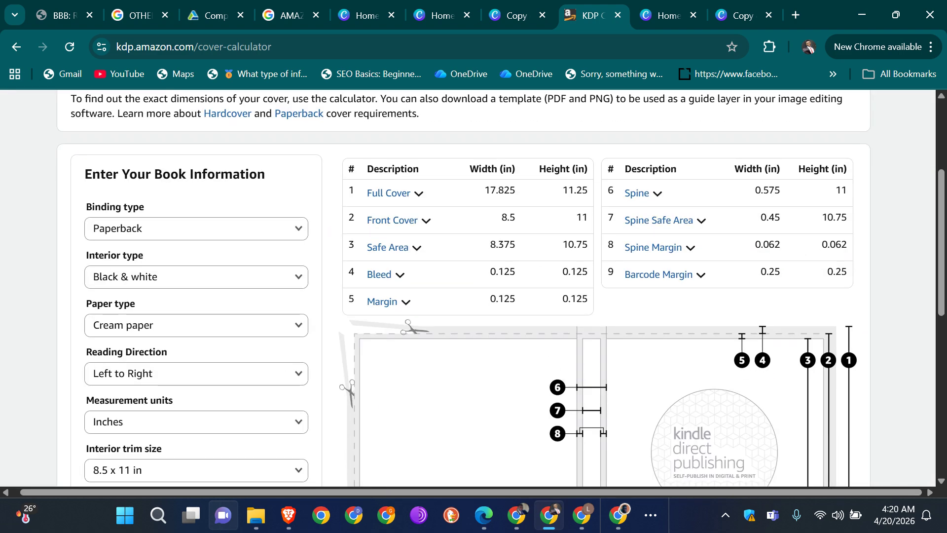
scroll(469, 286, down, 2)
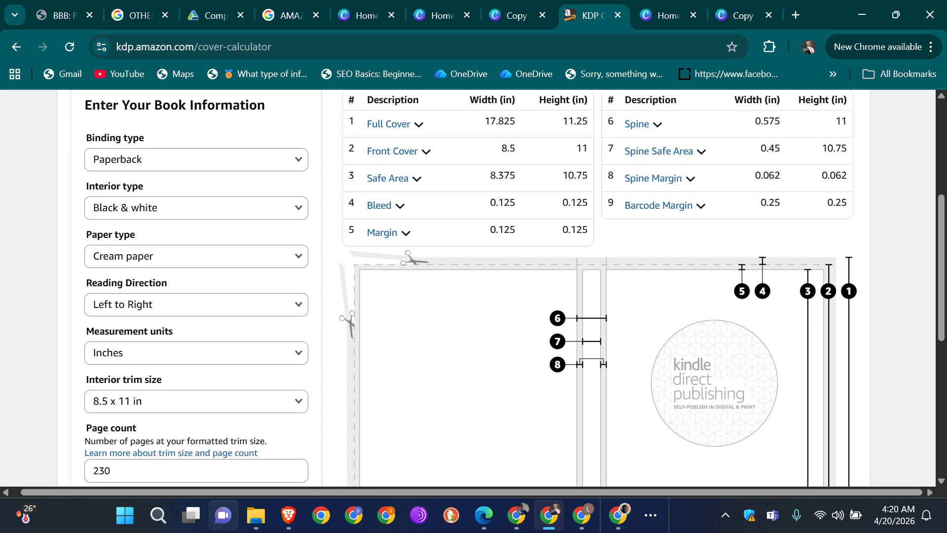
Step: Examine the diagram's full cover, front cover and safe area lines down the front side and along the lower edge to the back cover
scroll(799, 277, up, 5)
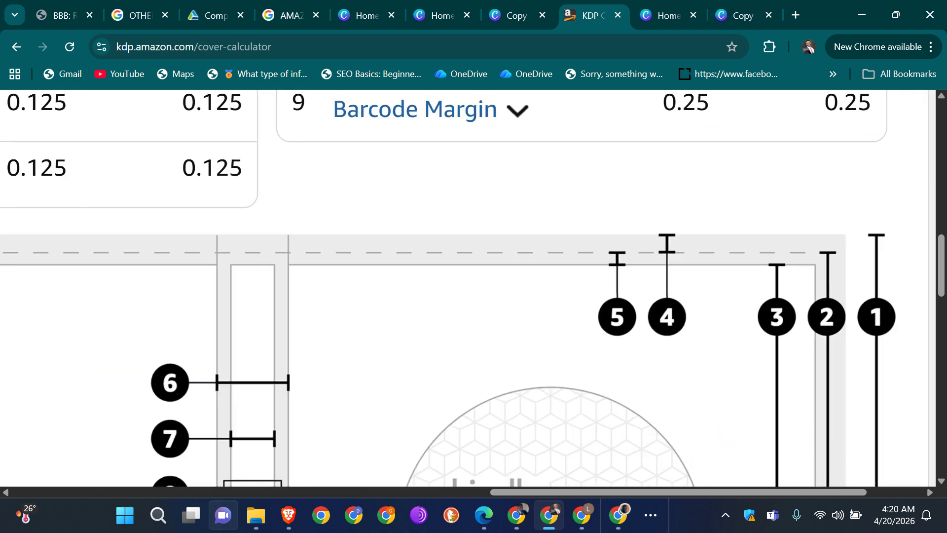
scroll(870, 204, down, 1)
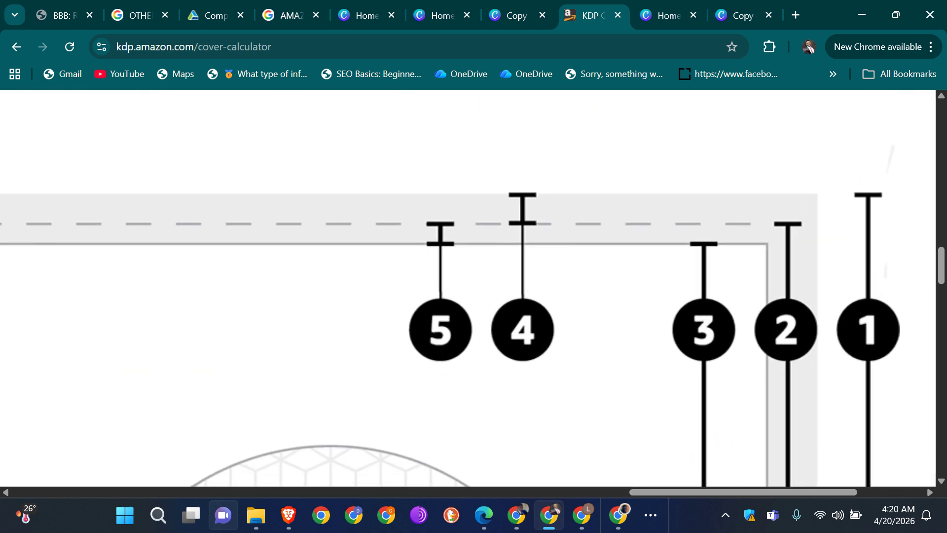
scroll(870, 205, right, 1)
scroll(469, 286, down, 8)
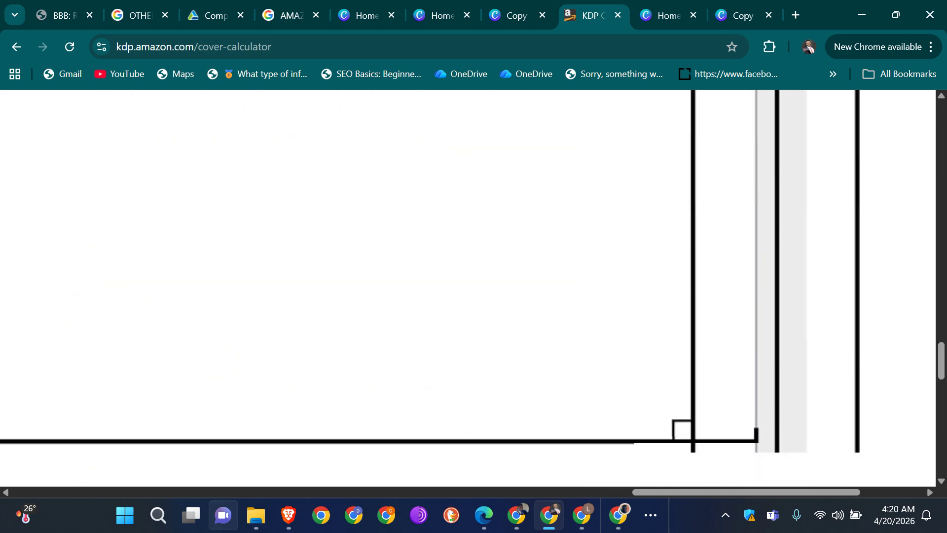
scroll(866, 201, up, 4)
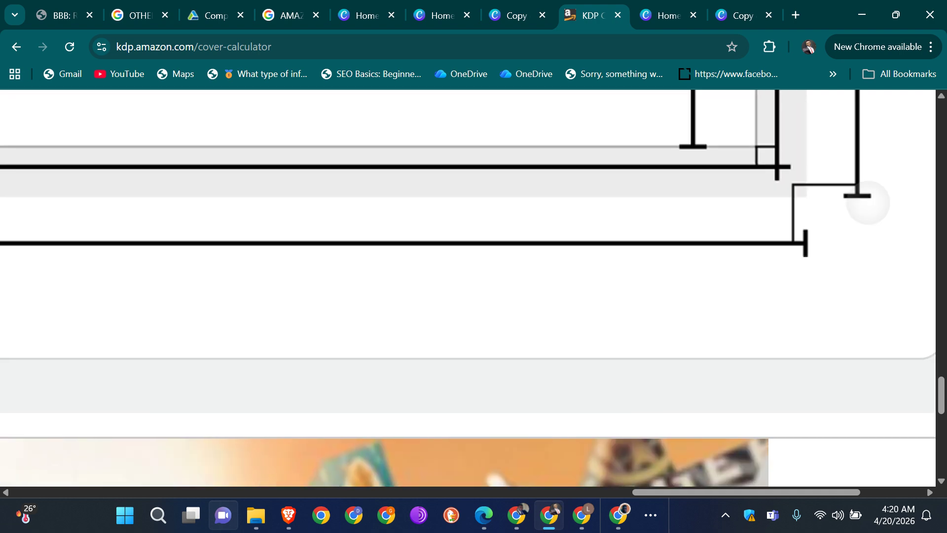
scroll(866, 201, left, 1)
scroll(469, 286, left, 12)
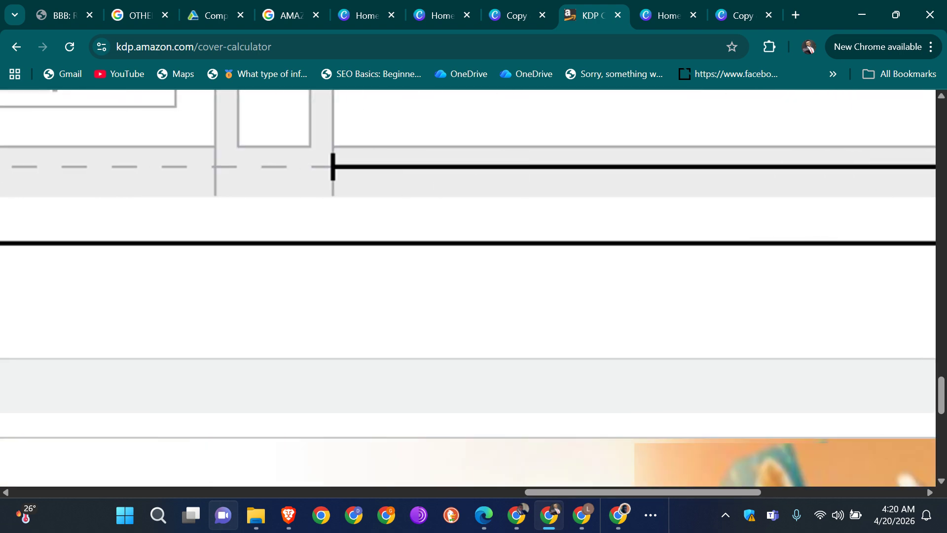
scroll(468, 287, left, 5)
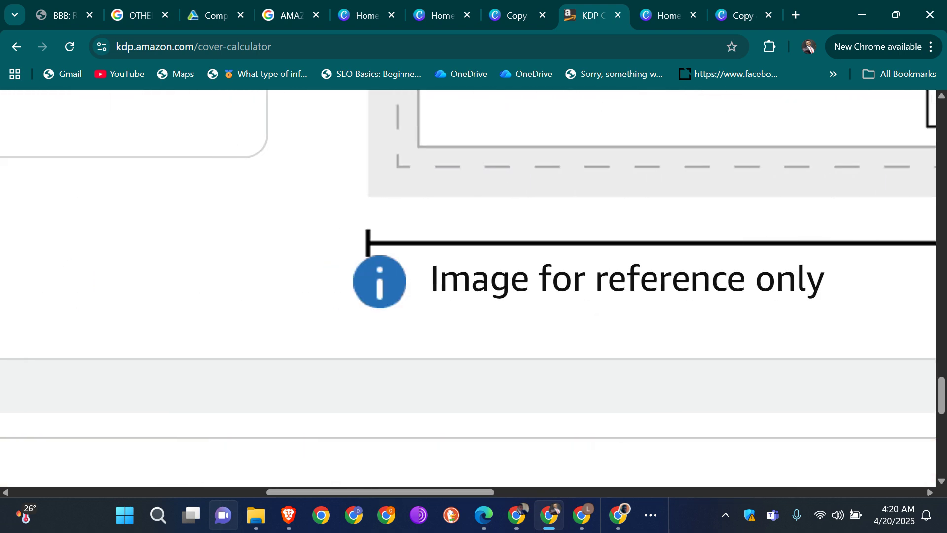
Step: Examine the trim lines at the back cover's upper corner and follow them across the spine to the front cover
scroll(469, 286, up, 20)
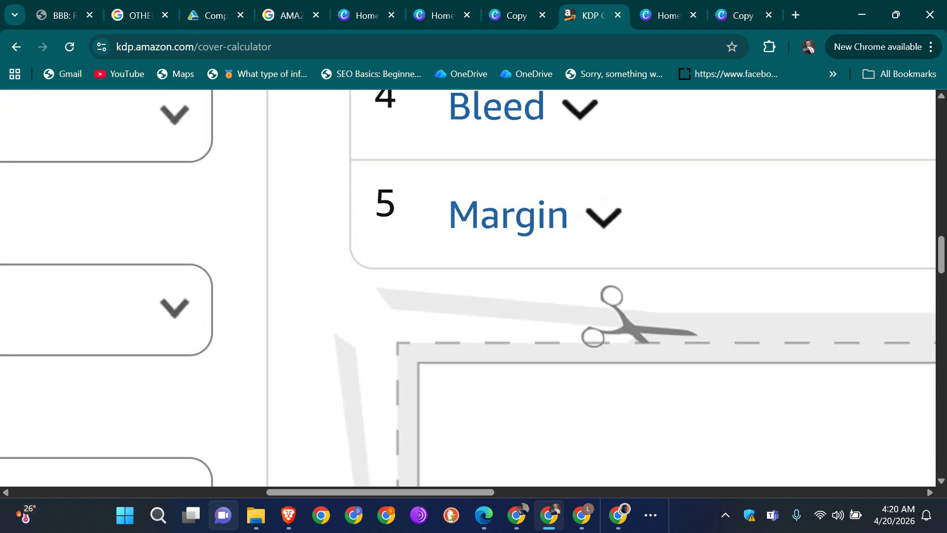
scroll(598, 109, down, 5)
scroll(598, 110, down, 3)
scroll(358, 156, up, 9)
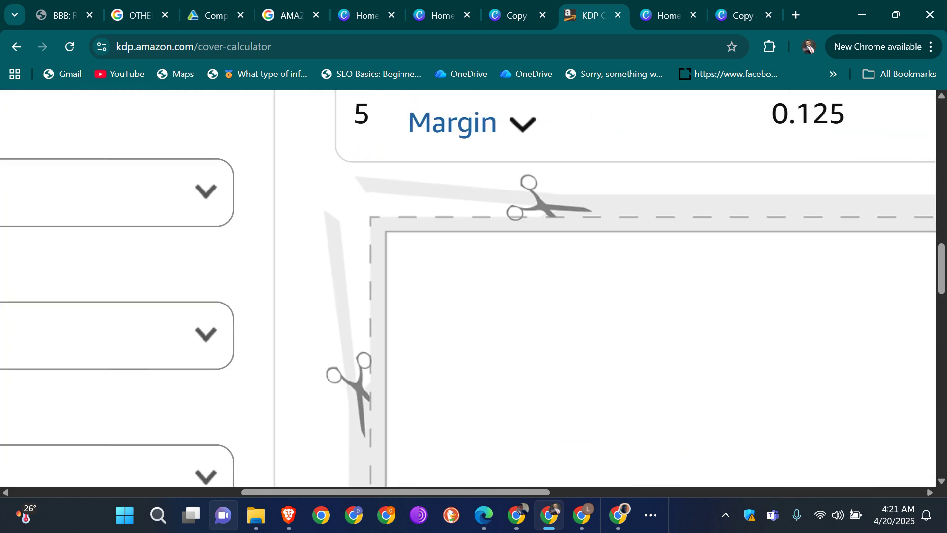
scroll(580, 292, down, 4)
scroll(580, 292, right, 8)
scroll(611, 311, up, 5)
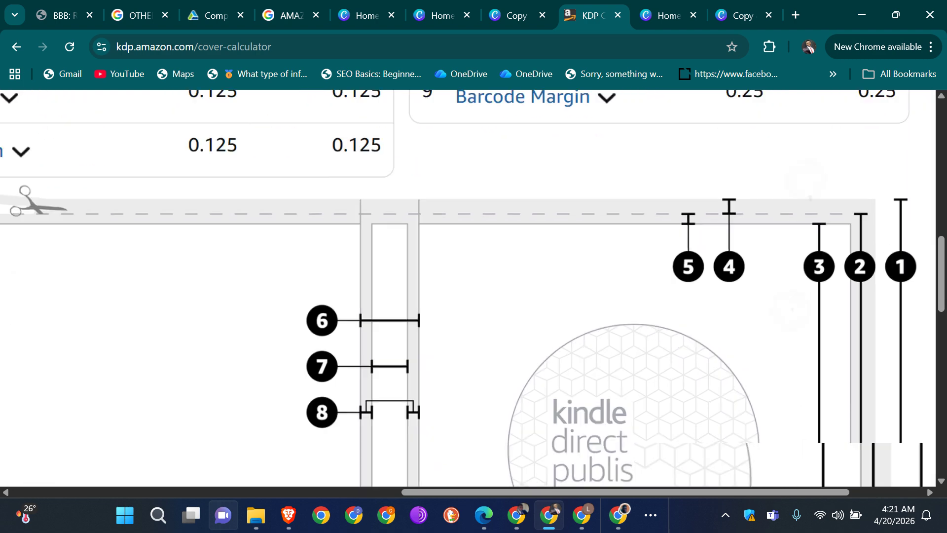
Step: Inspect the bleed and margin markers along the front cover's upper edge, along with the spine markers, in the enlarged diagram
scroll(611, 311, up, 2)
scroll(592, 198, up, 2)
scroll(701, 291, left, 1)
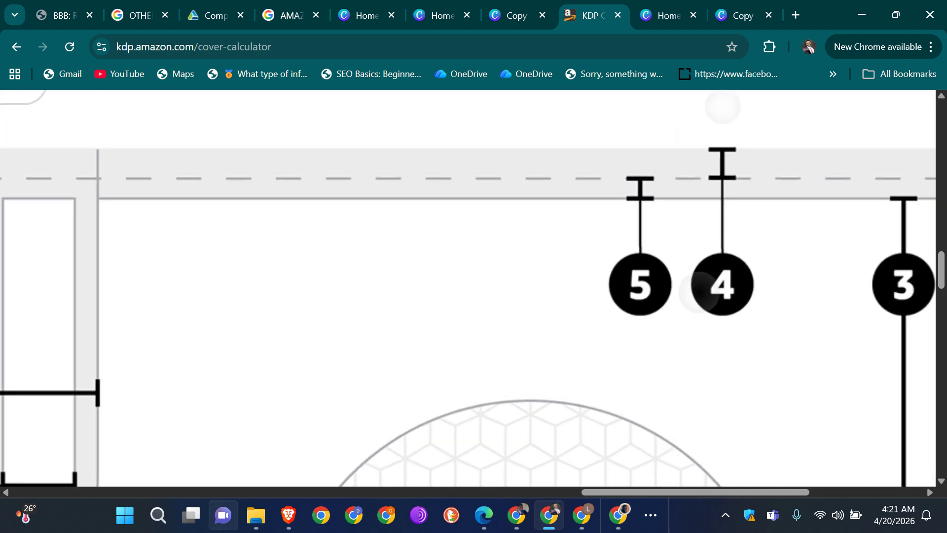
scroll(700, 291, down, 3)
scroll(705, 291, up, 1)
scroll(659, 321, up, 2)
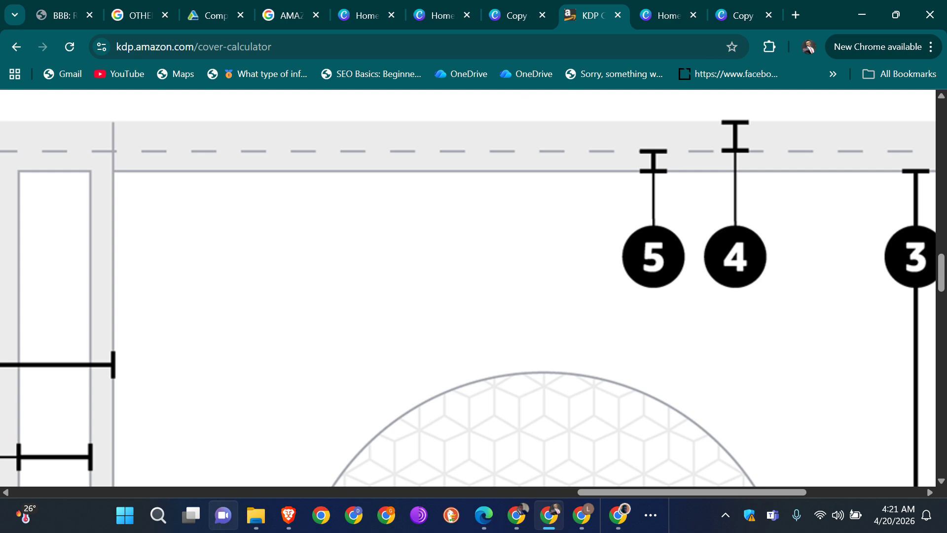
scroll(468, 289, left, 2)
scroll(468, 288, down, 3)
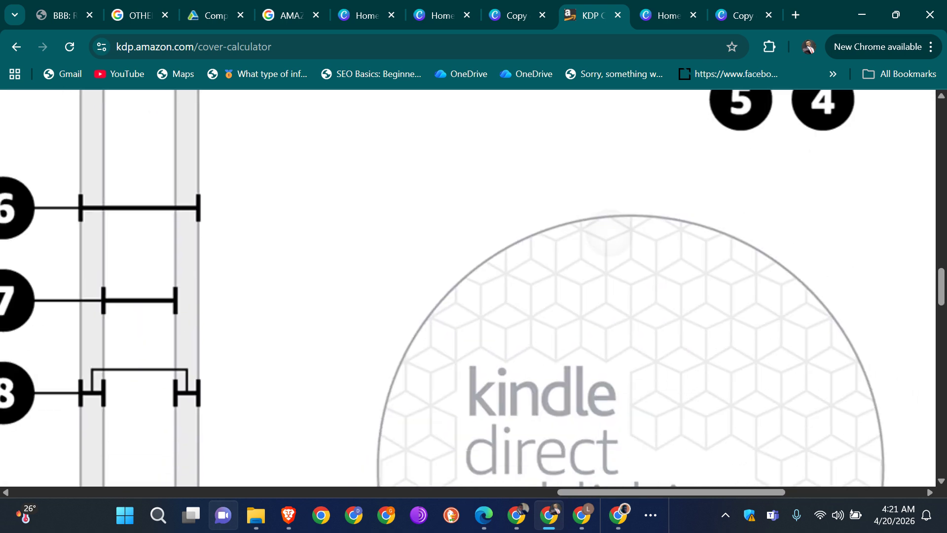
scroll(468, 288, right, 1)
scroll(468, 288, up, 3)
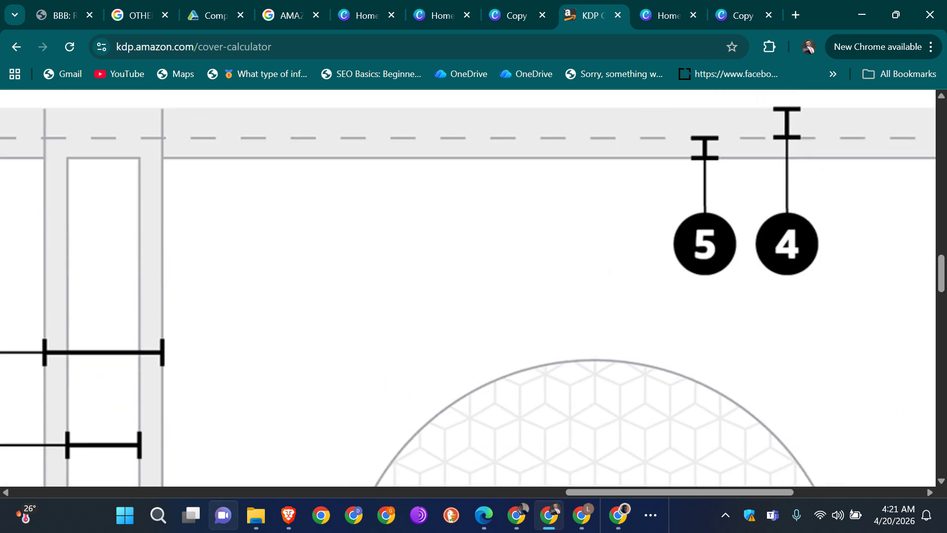
scroll(469, 289, down, 2)
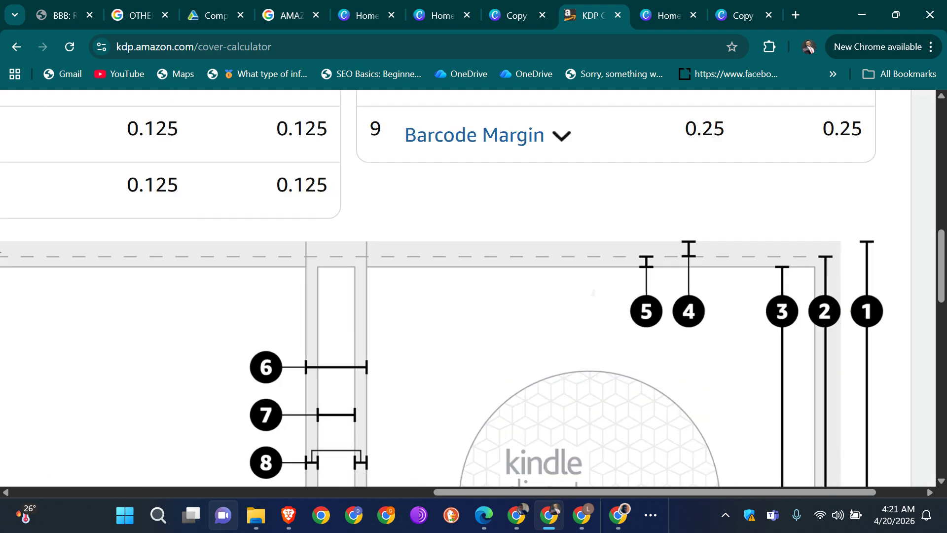
Step: Review the barcode area and lower edge of the diagram, then recheck the dimension tables and the entered book information
scroll(469, 288, down, 2)
scroll(469, 288, down, 8)
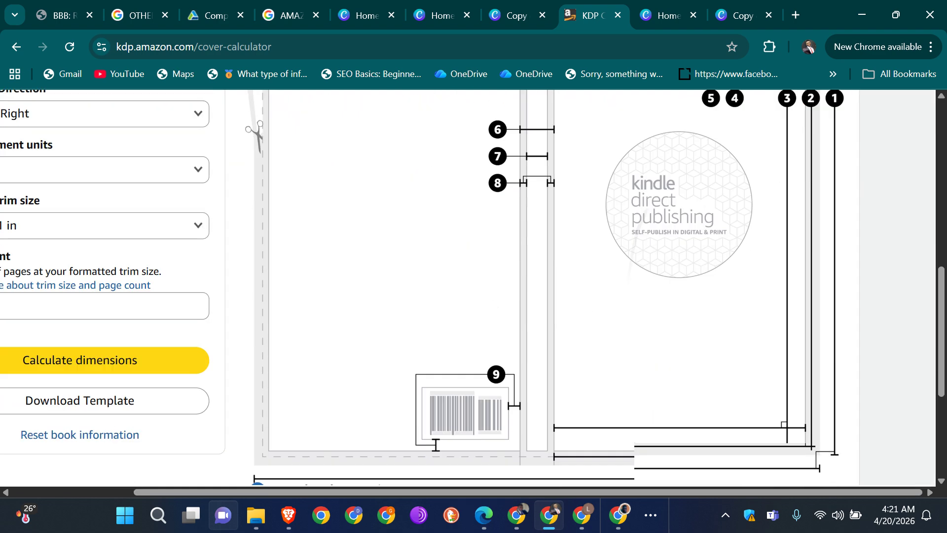
scroll(469, 288, up, 2)
scroll(468, 288, up, 2)
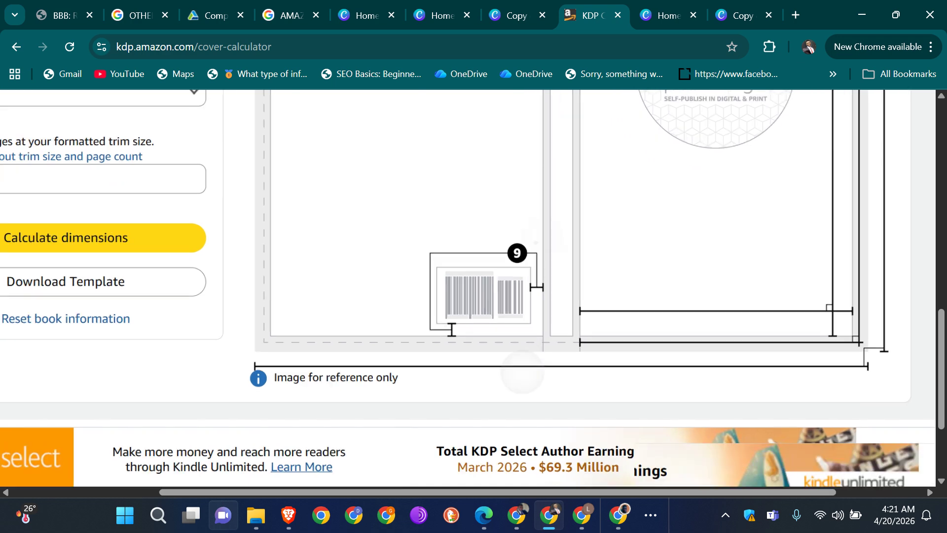
scroll(468, 288, up, 8)
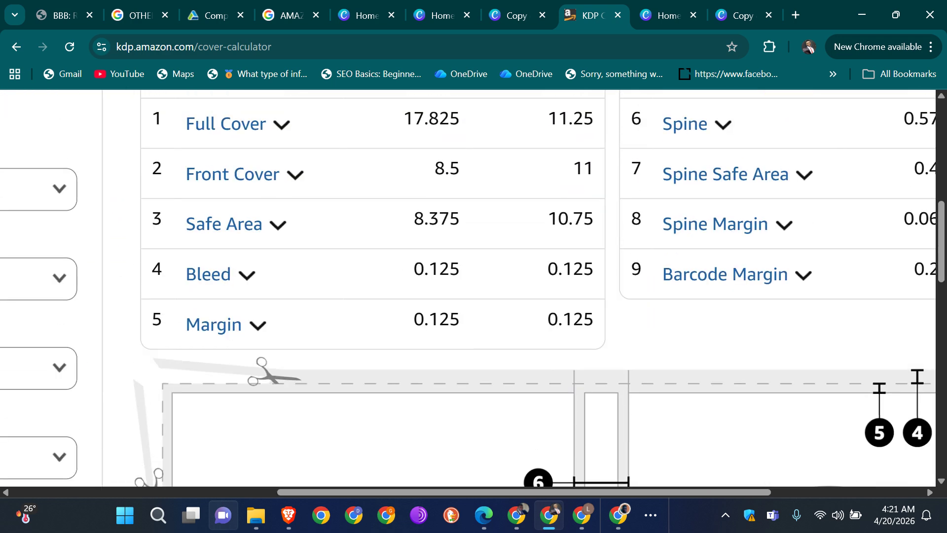
scroll(468, 289, down, 2)
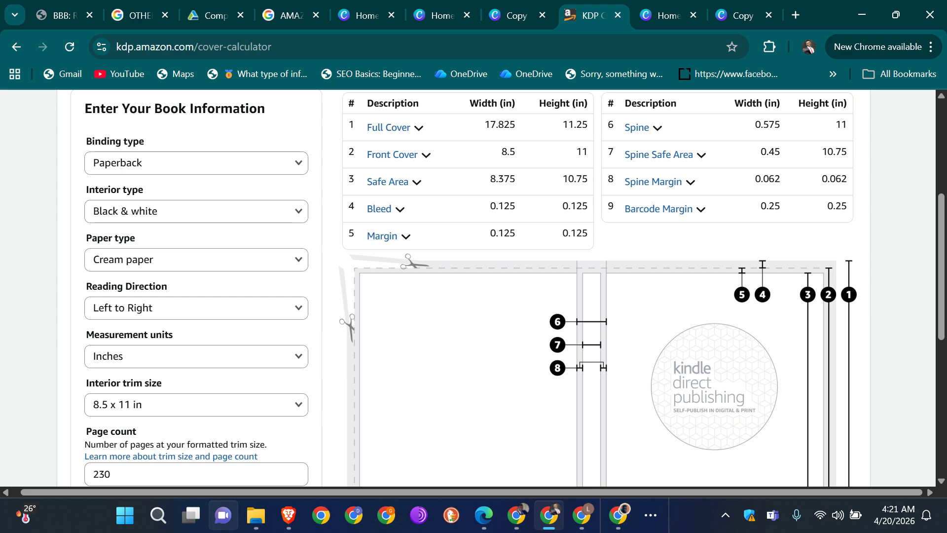
scroll(468, 288, down, 4)
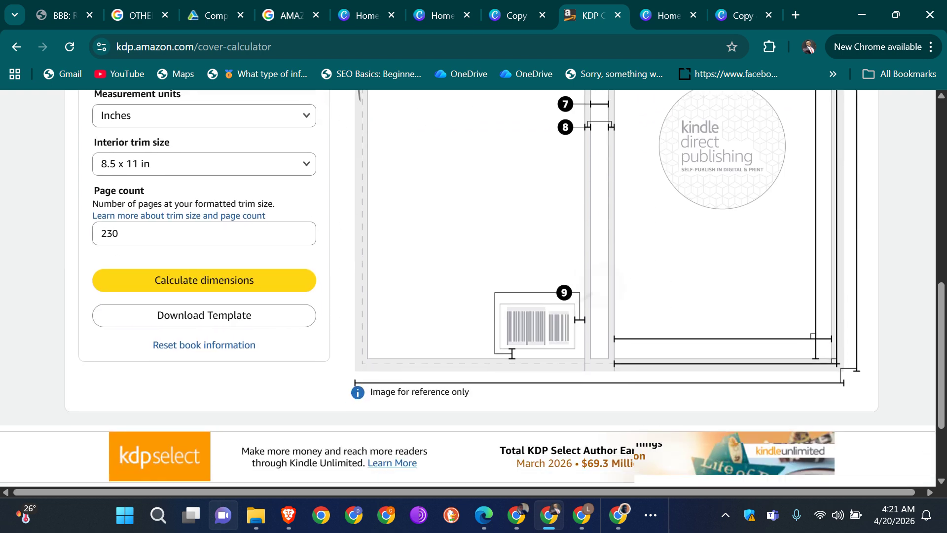
scroll(469, 289, up, 6)
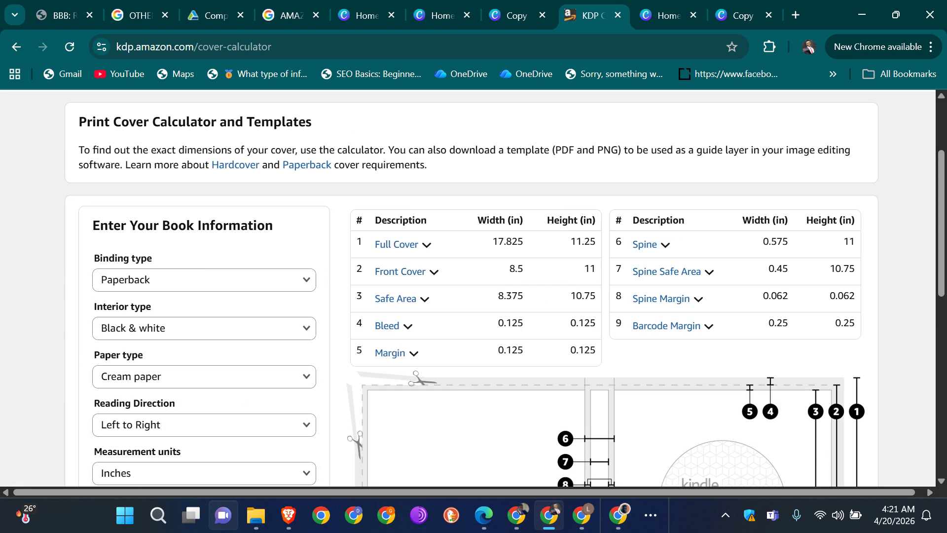
scroll(557, 235, up, 5)
Step: Switch to Canva's home page, start a custom-size design and set its units to inches
click(404, 287)
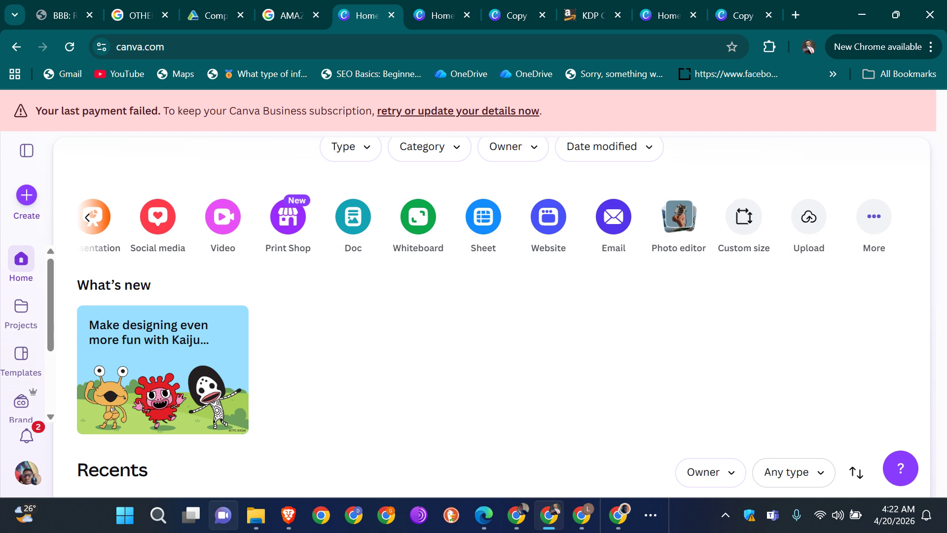
click(743, 217)
click(634, 208)
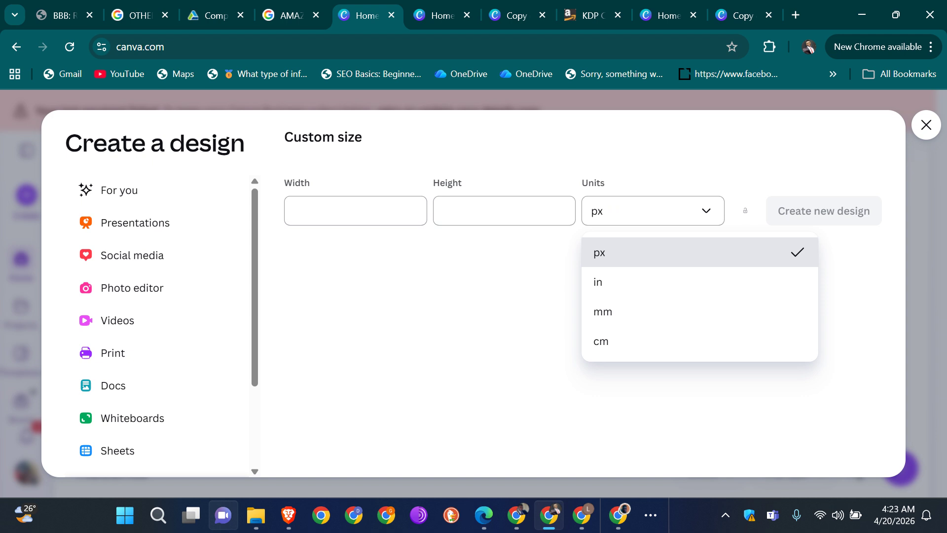
click(641, 283)
click(377, 208)
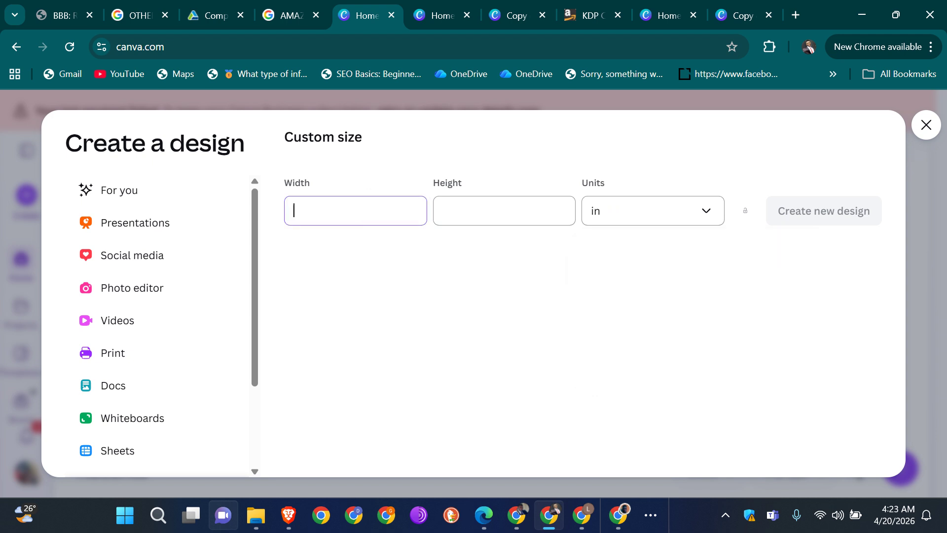
Step: Look up the full cover dimensions in the KDP calculator and start filling in the Canva custom size with width 17.85 and height 11
click(585, 17)
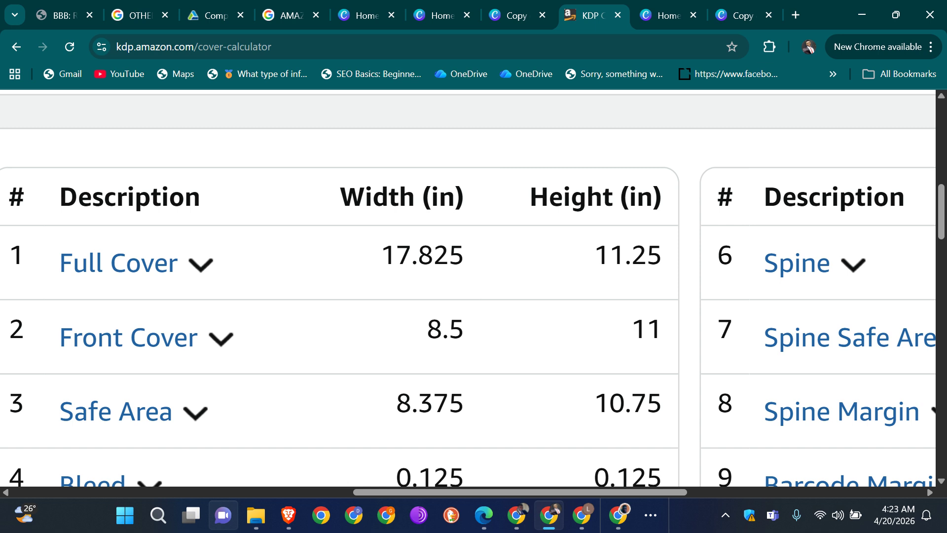
key(ctrl+7)
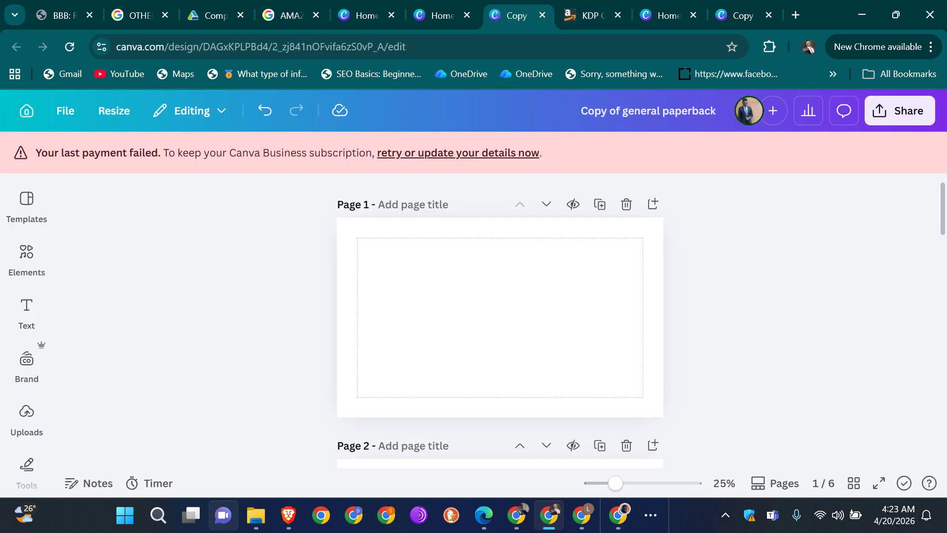
key(ctrl+6)
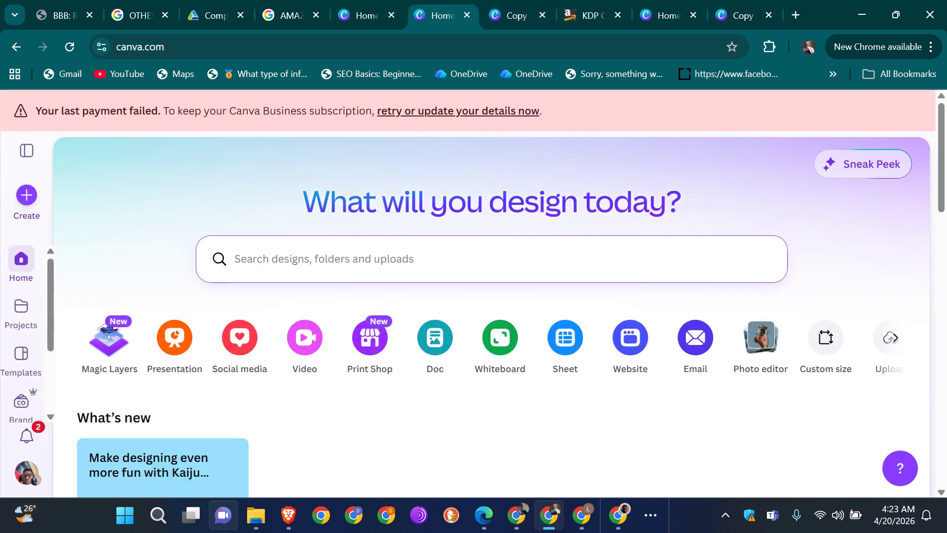
key(ctrl+5)
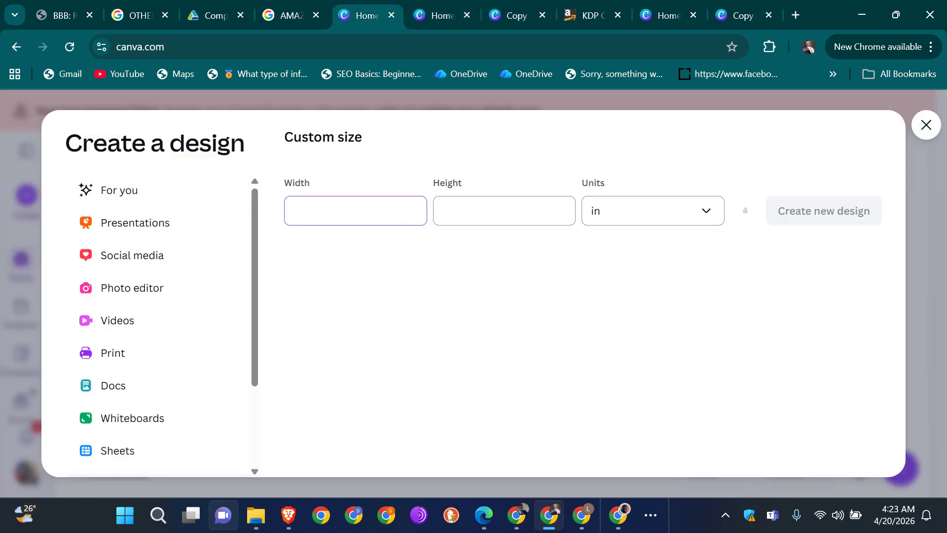
text(17)
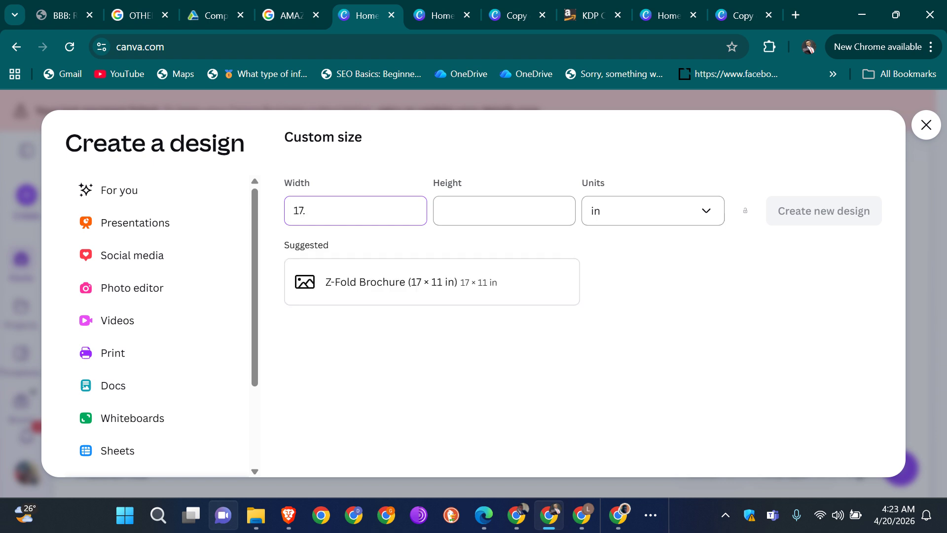
text(.85)
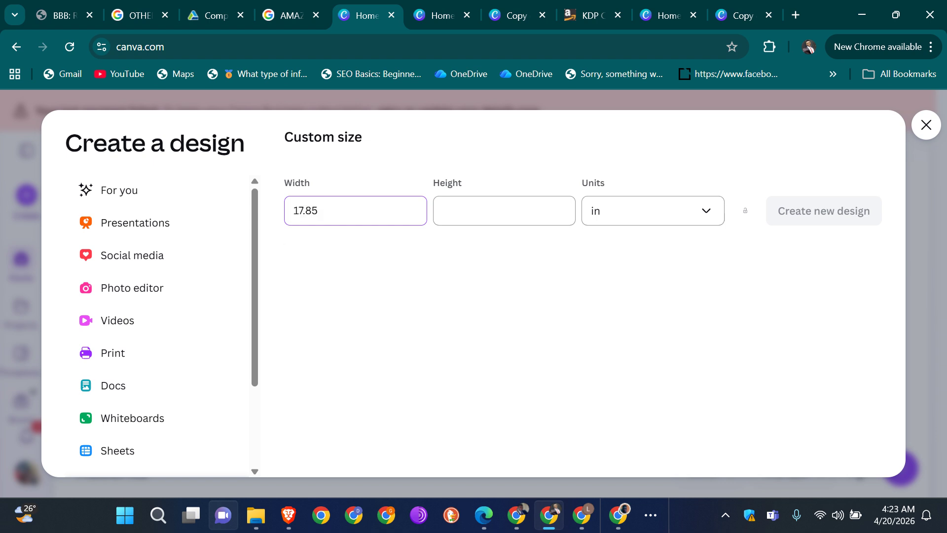
click(537, 210)
text(11.)
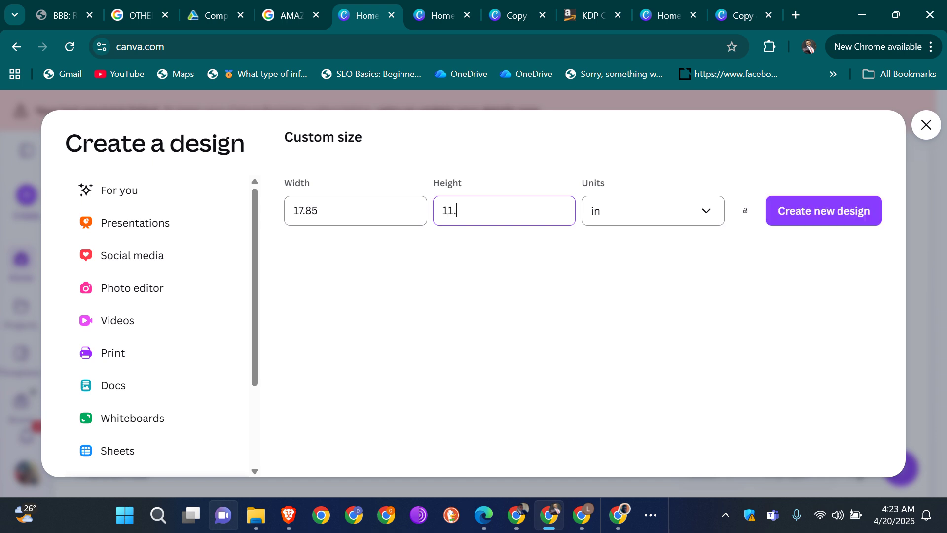
Step: Recheck the KDP full cover dimensions, correct the custom size to 17.825 in wide and 11.25 in high, and create the design
click(591, 20)
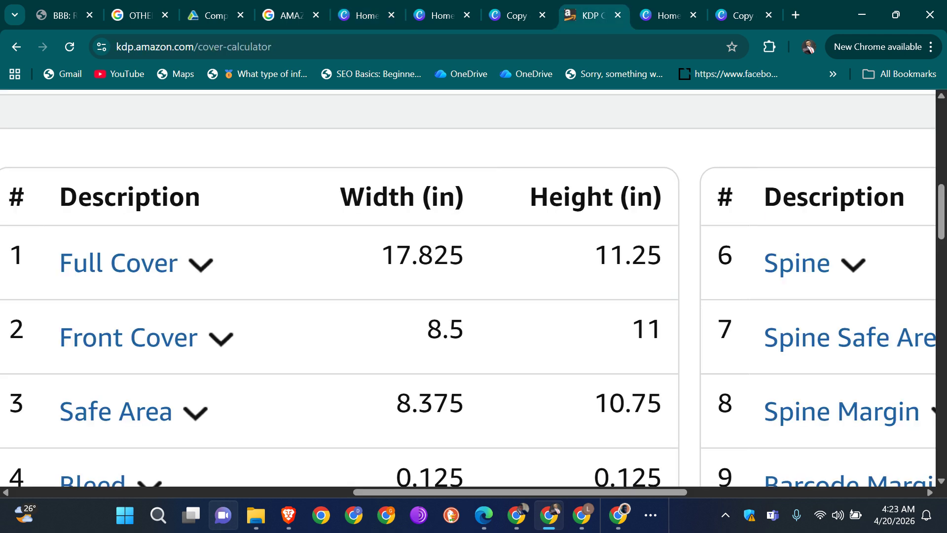
click(360, 16)
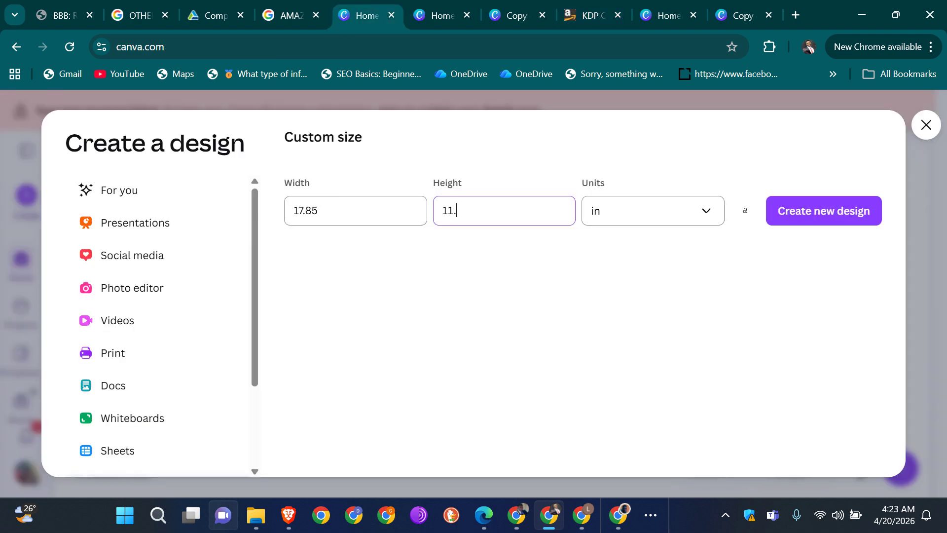
click(315, 213)
text(2)
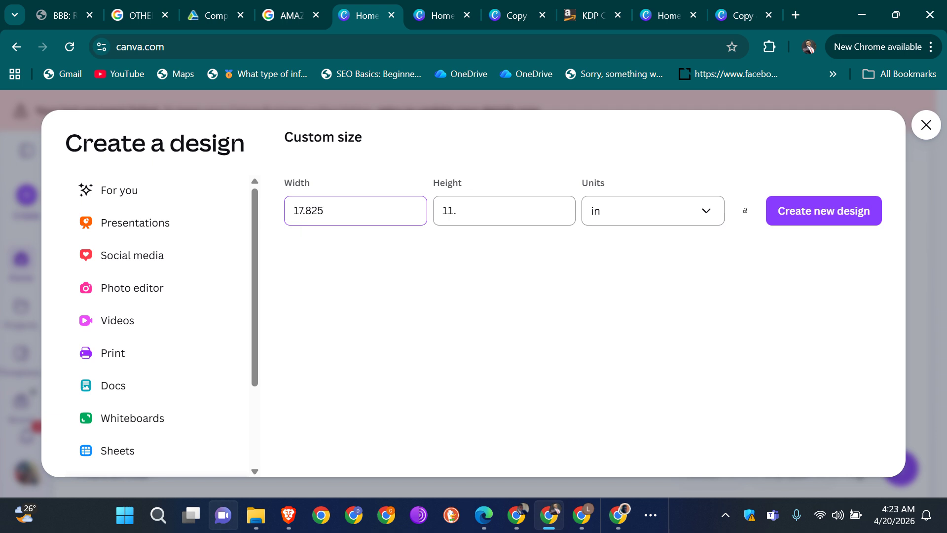
click(457, 213)
text(25)
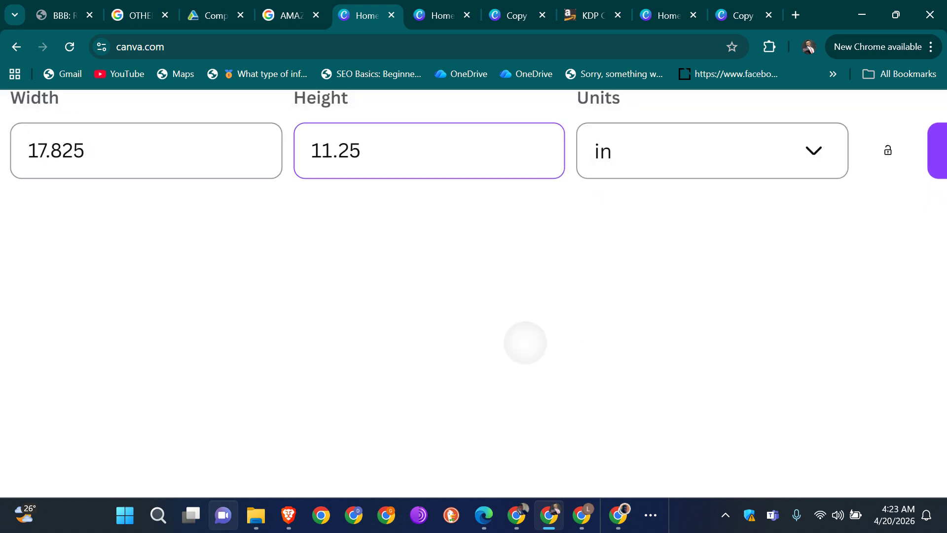
scroll(473, 306, right, 3)
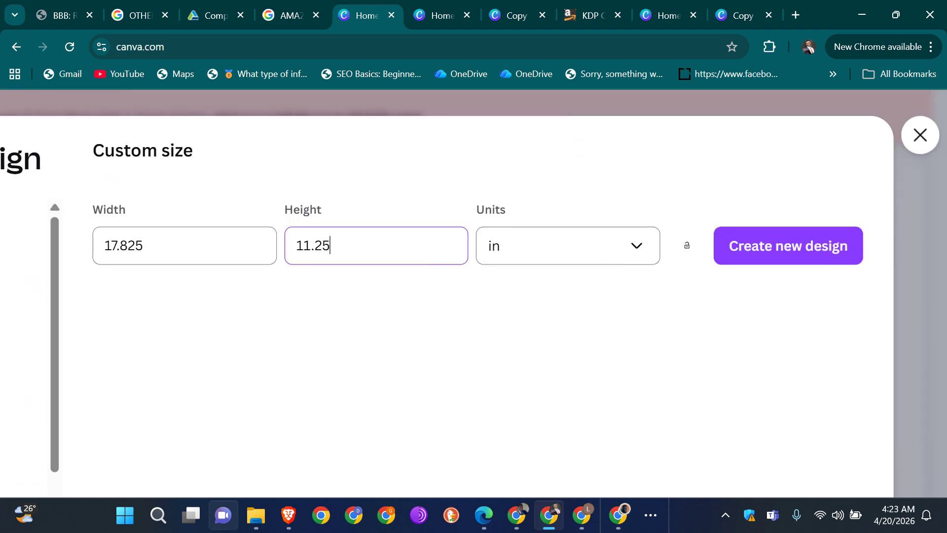
click(791, 251)
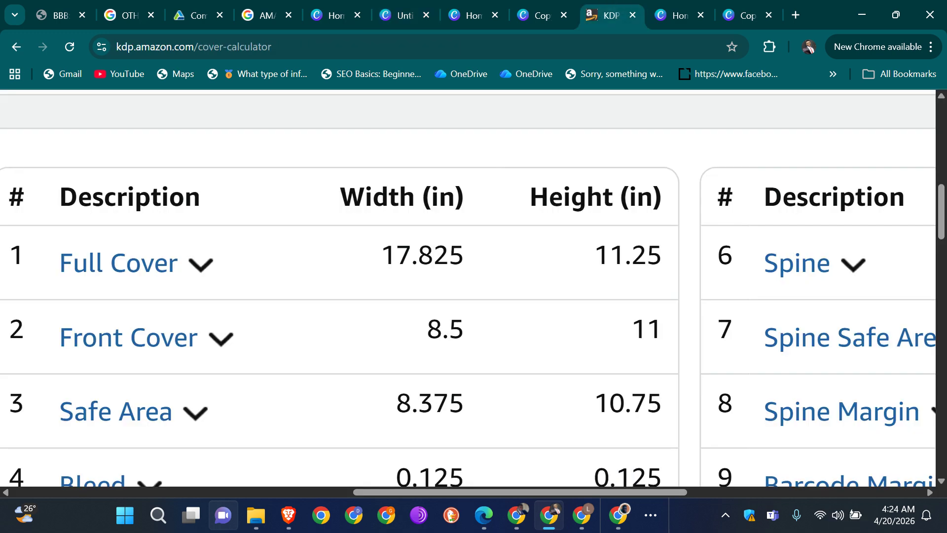
Step: Download the cover template for the 8.5 x 11 in, 230-page book from the KDP cover calculator
scroll(507, 238, down, 3)
scroll(507, 238, down, 4)
scroll(507, 238, left, 3)
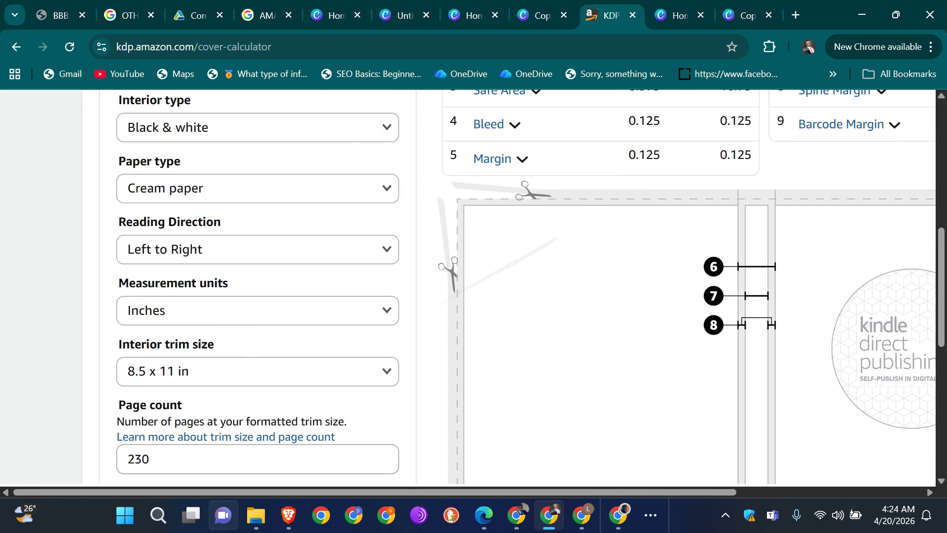
scroll(336, 367, down, 4)
click(335, 367)
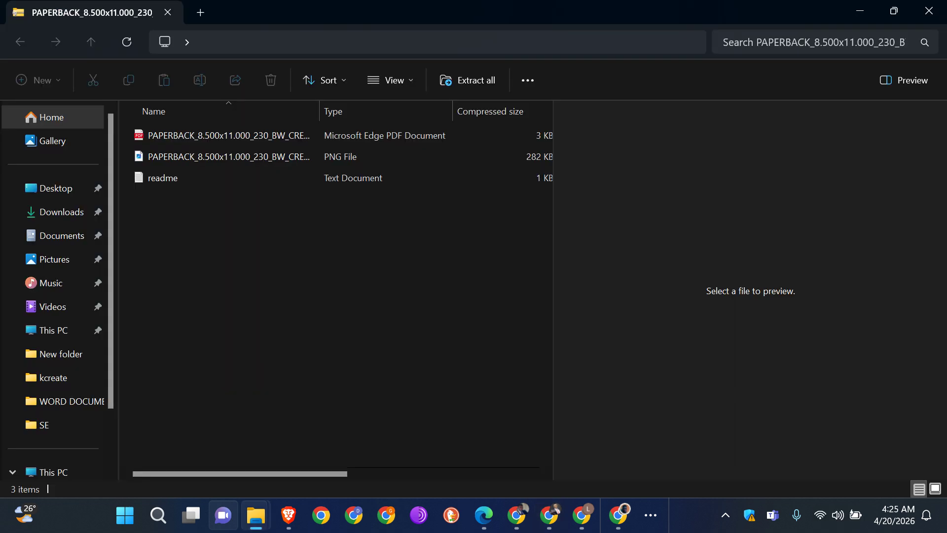
Step: Review the PDF and PNG files in the downloaded template archive, leaving the PNG selected
click(228, 156)
click(277, 131)
click(266, 156)
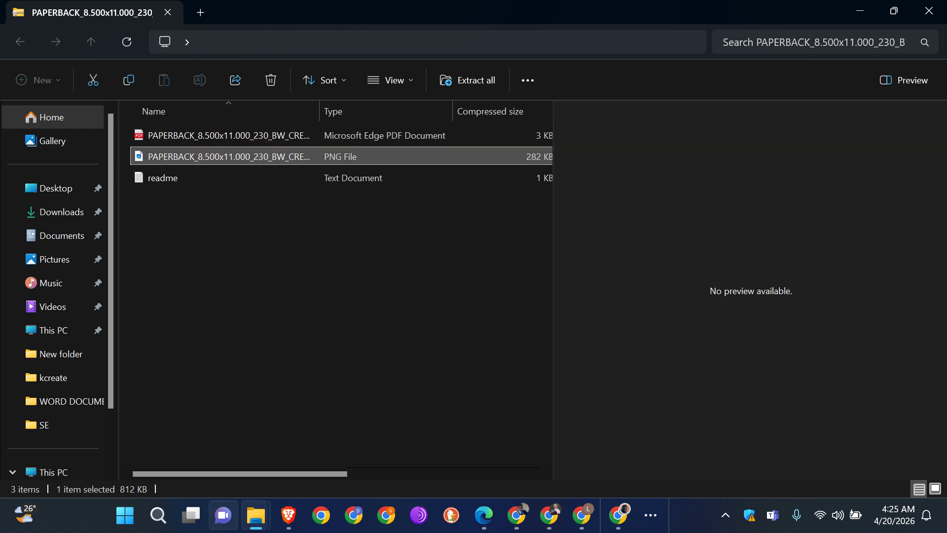
click(274, 135)
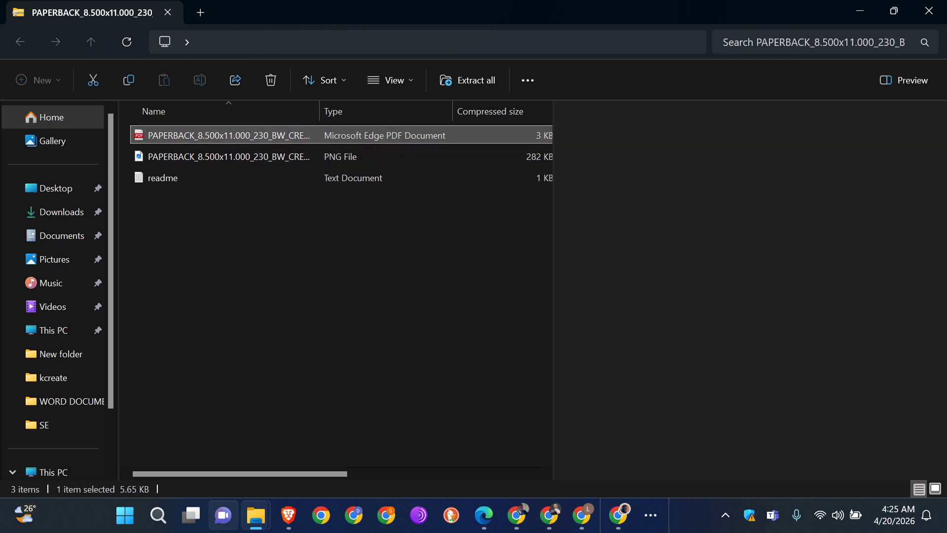
click(266, 156)
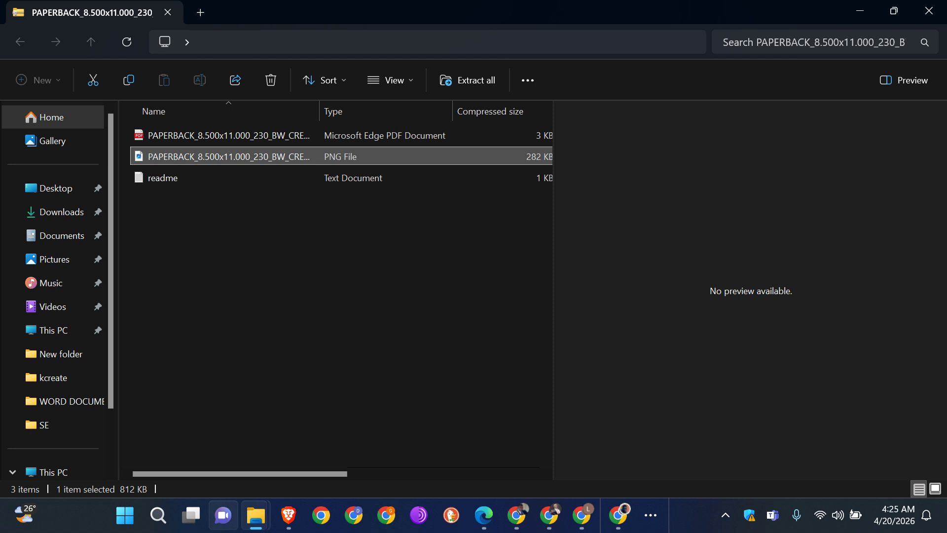
Step: Return to the new Canva design and upload the template image PAPERBACK_8.500x11.000_230_BW_CREAM_en_US from the Desktop
click(550, 515)
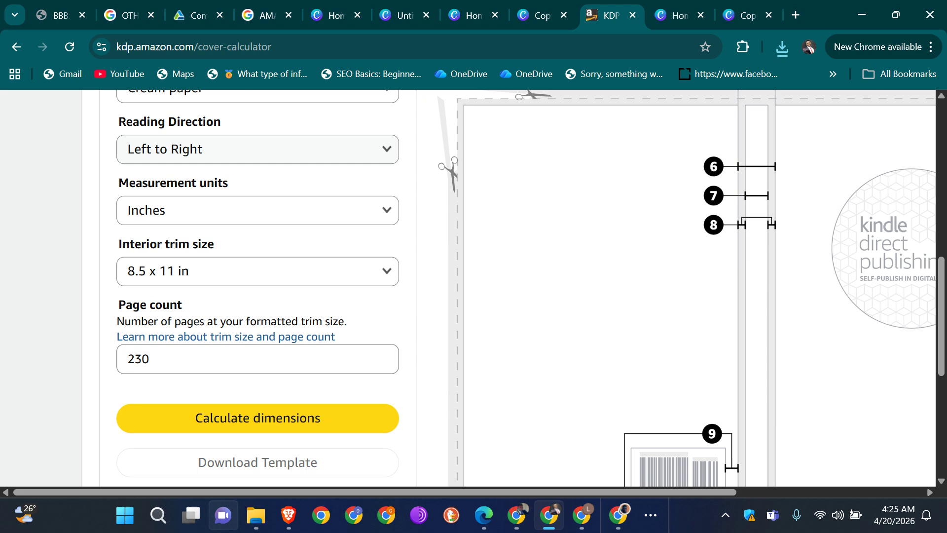
click(402, 15)
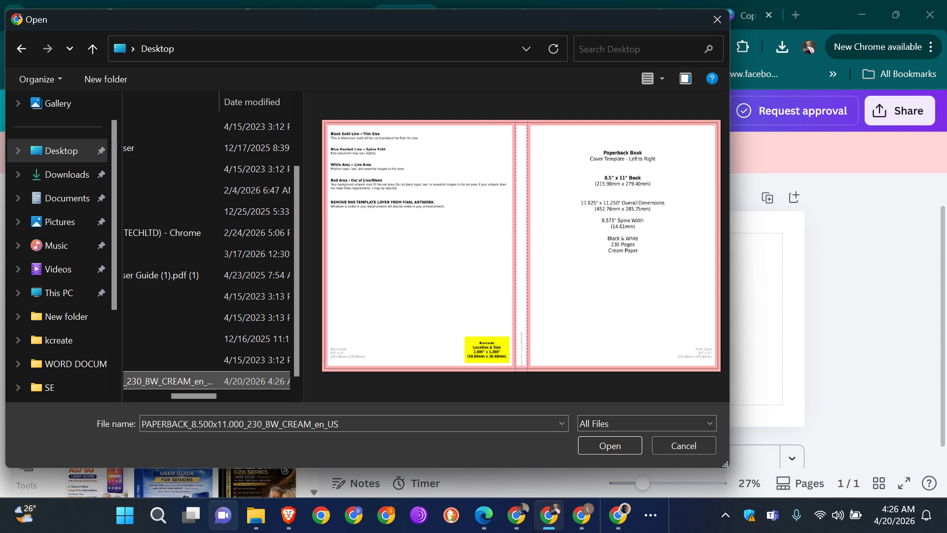
click(610, 445)
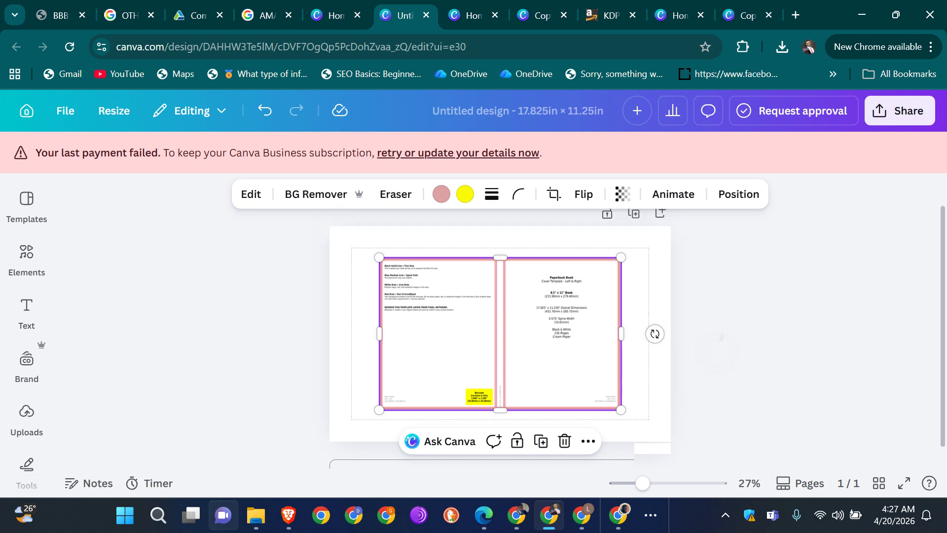
Step: Align the template image with the page's upper-left corner and enlarge it to fill the whole page
drag(524, 310, 475, 279)
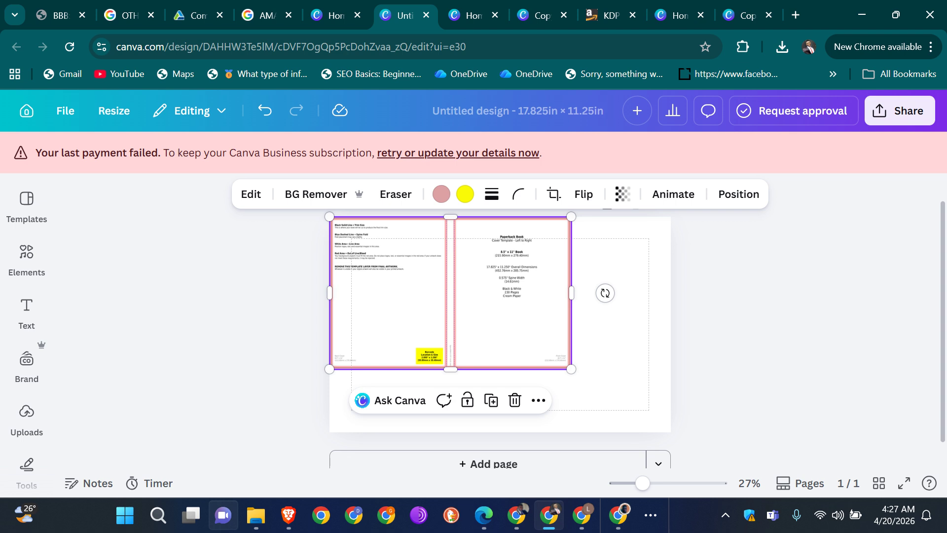
drag(571, 369, 670, 432)
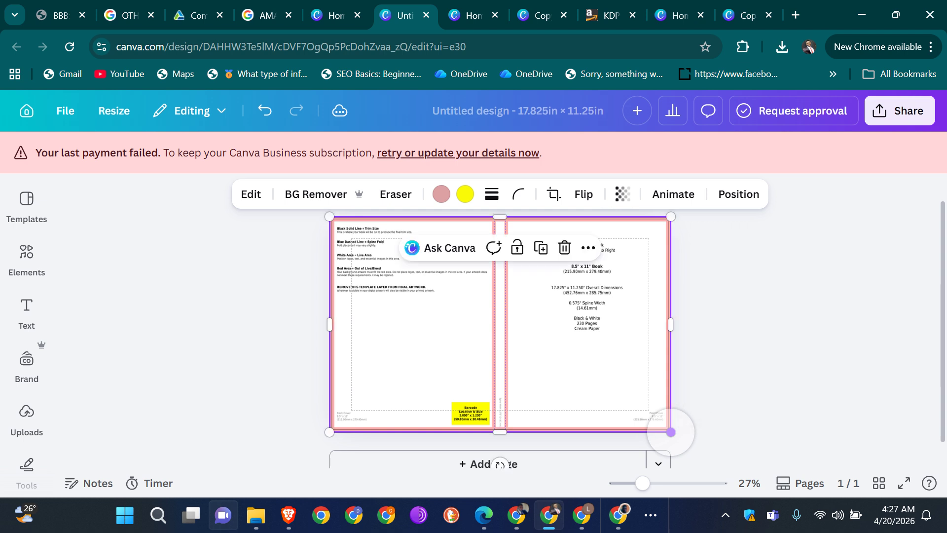
click(757, 327)
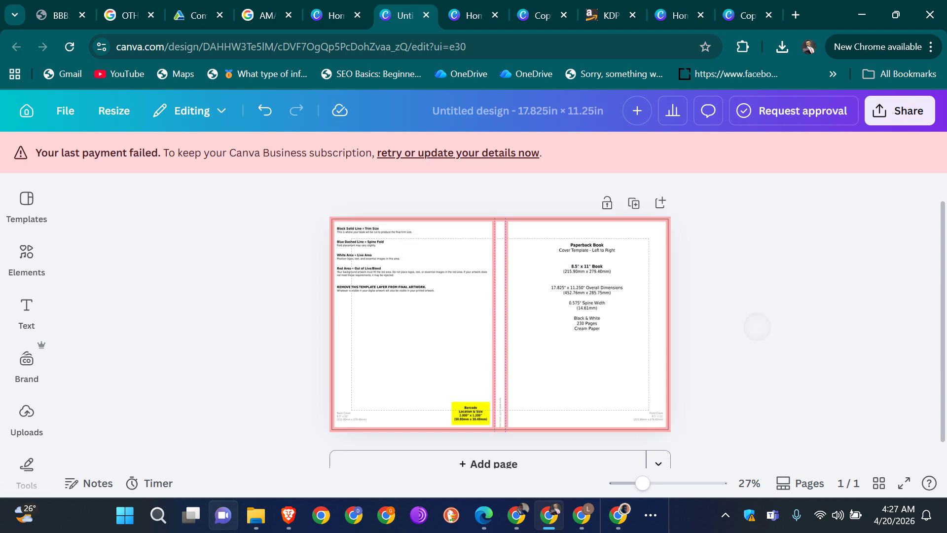
click(555, 295)
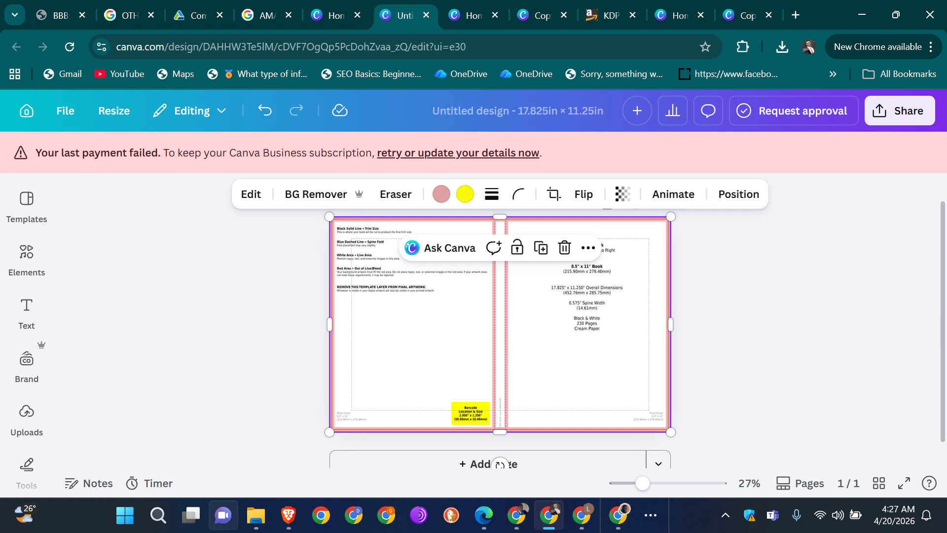
click(721, 261)
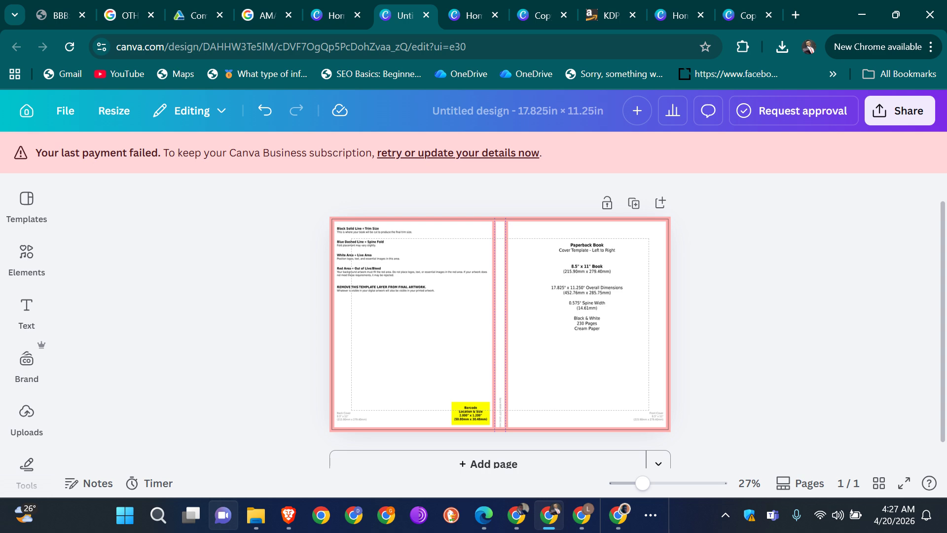
click(571, 307)
click(767, 307)
scroll(767, 307, up, 5)
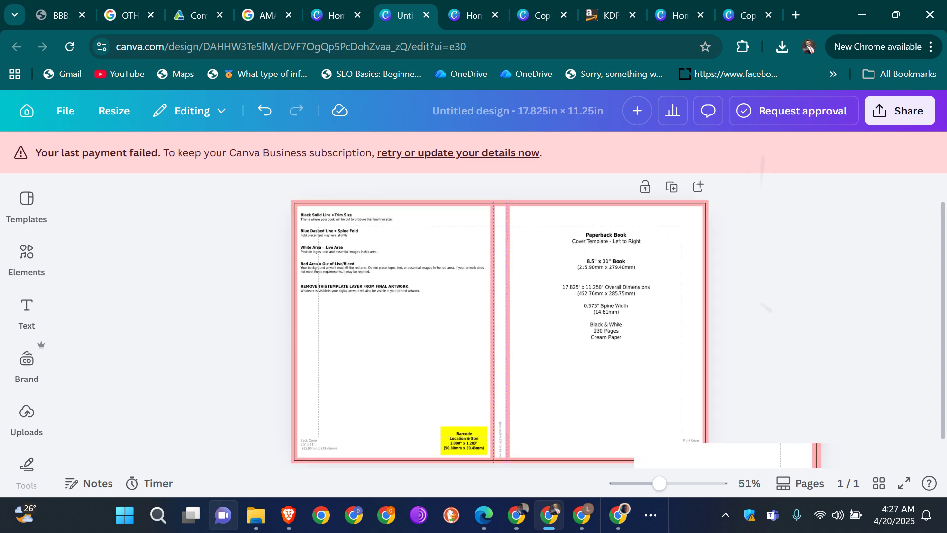
scroll(499, 321, down, 6)
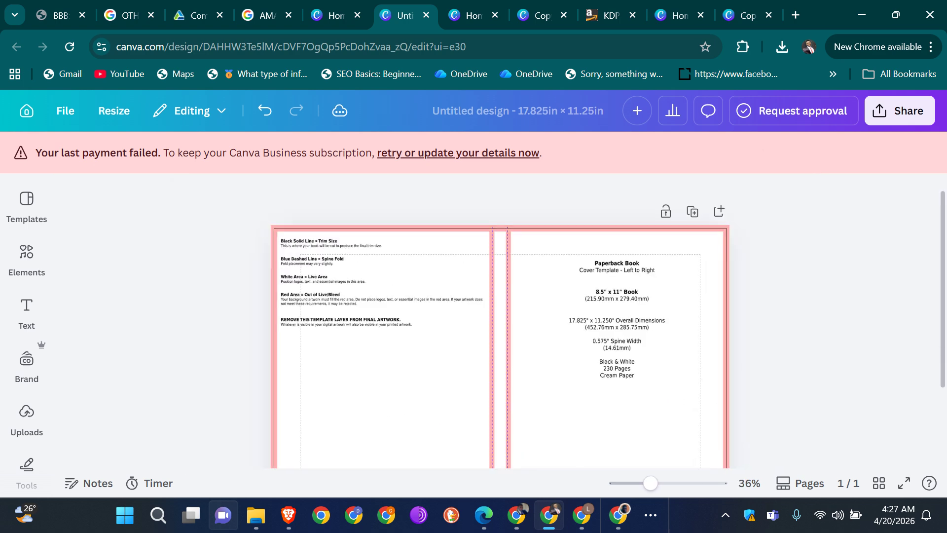
Step: Try shifting the template image partly off the page's left edge, and undo the move
click(614, 320)
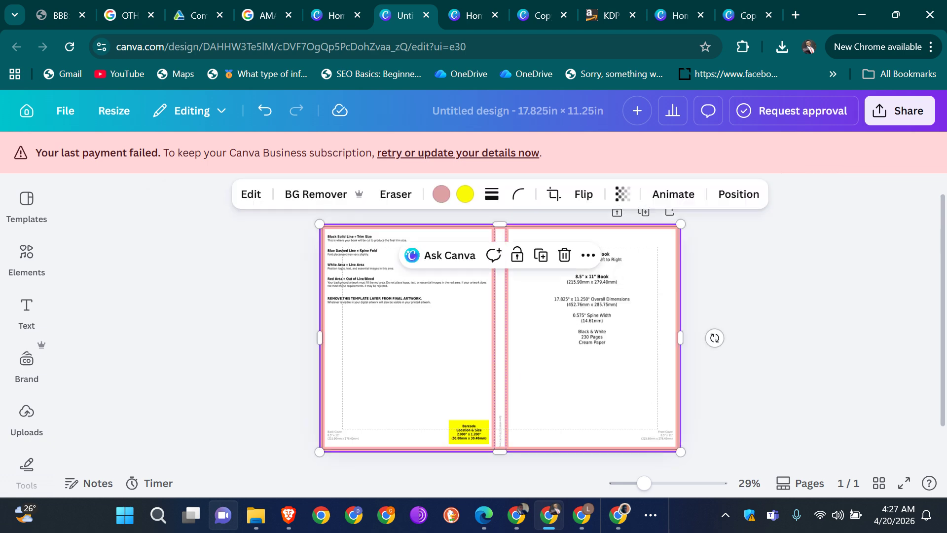
drag(615, 319, 558, 328)
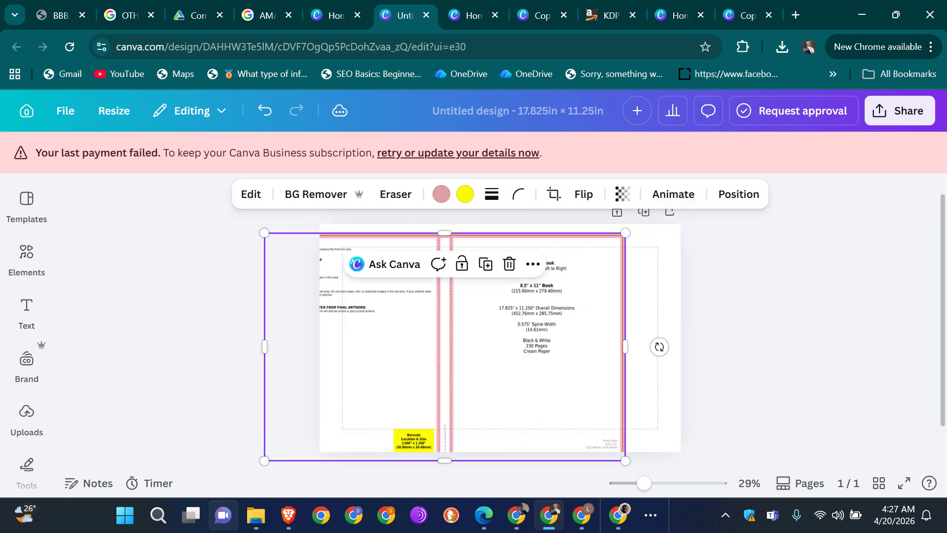
key(ctrl+z)
Step: Move the template image slightly left and down from its full-page position
scroll(500, 322, up, 5)
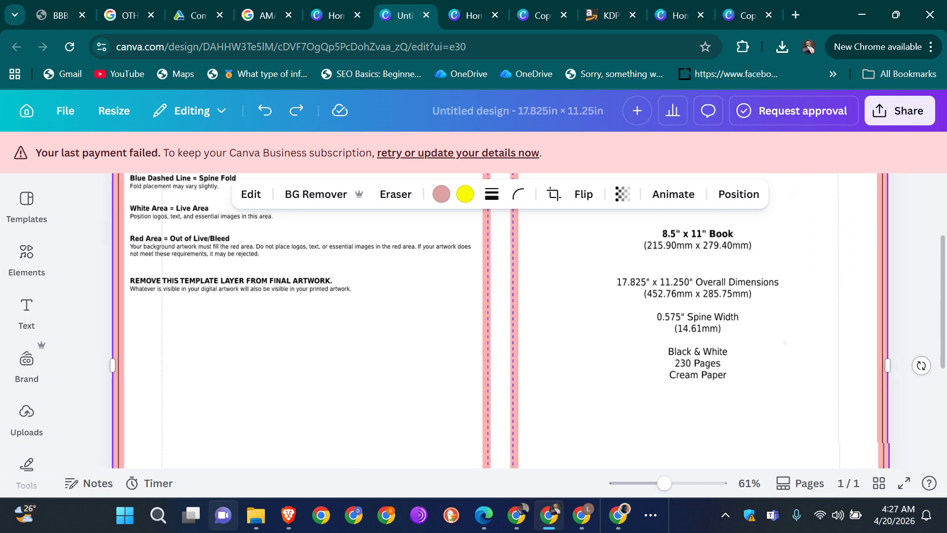
scroll(500, 321, down, 4)
scroll(579, 321, up, 4)
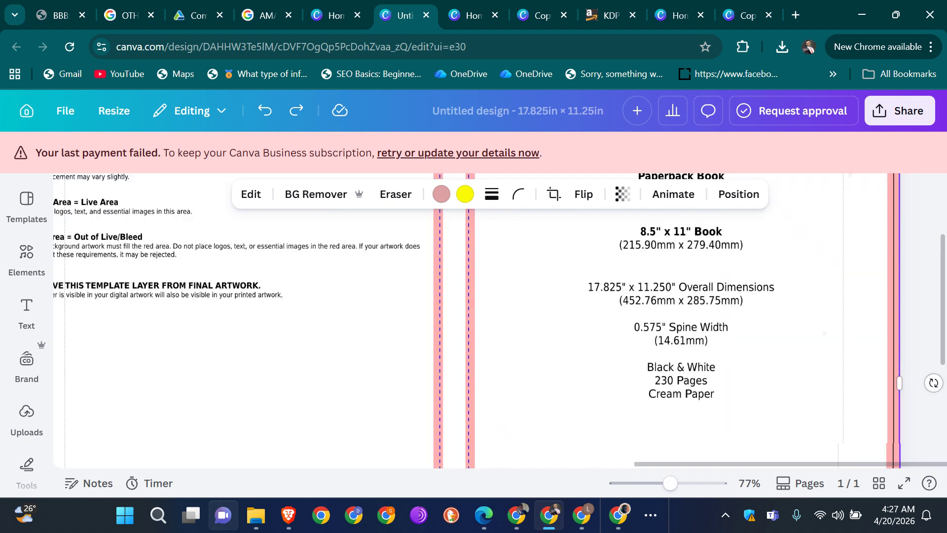
drag(579, 321, 560, 350)
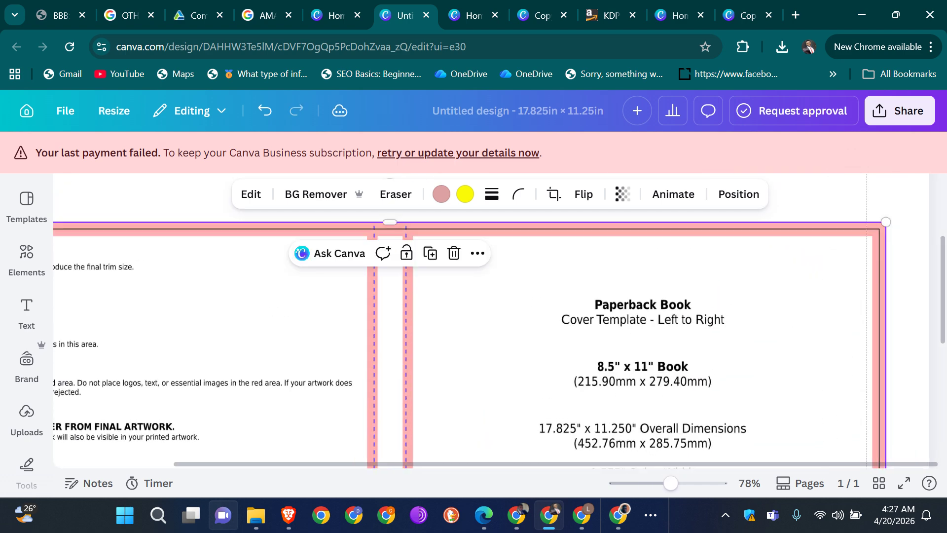
Step: Insert a default heading over the cover template and reselect the template image
click(27, 312)
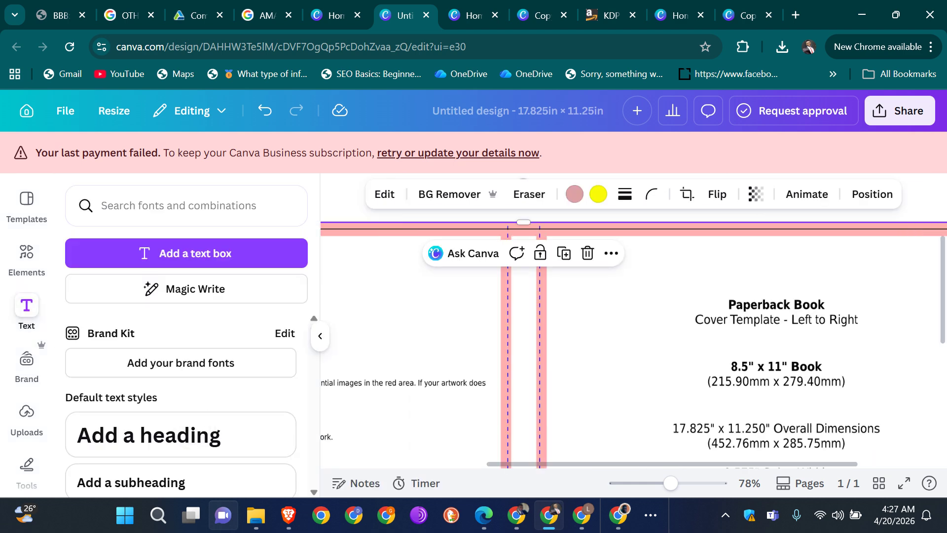
click(148, 434)
click(687, 429)
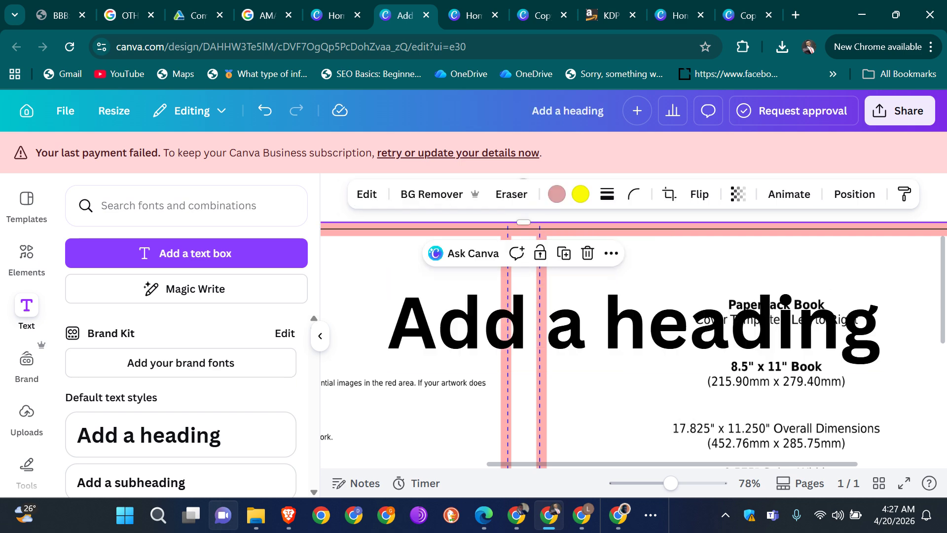
Step: Move the heading onto the front cover and shrink it to font size 71.6
drag(666, 330, 721, 313)
scroll(650, 323, down, 5)
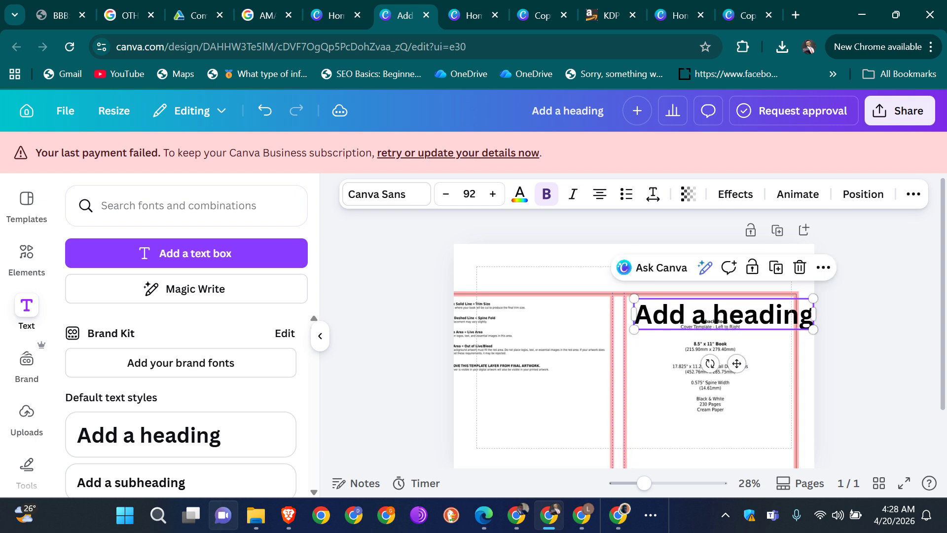
drag(813, 298, 762, 288)
scroll(825, 363, up, 3)
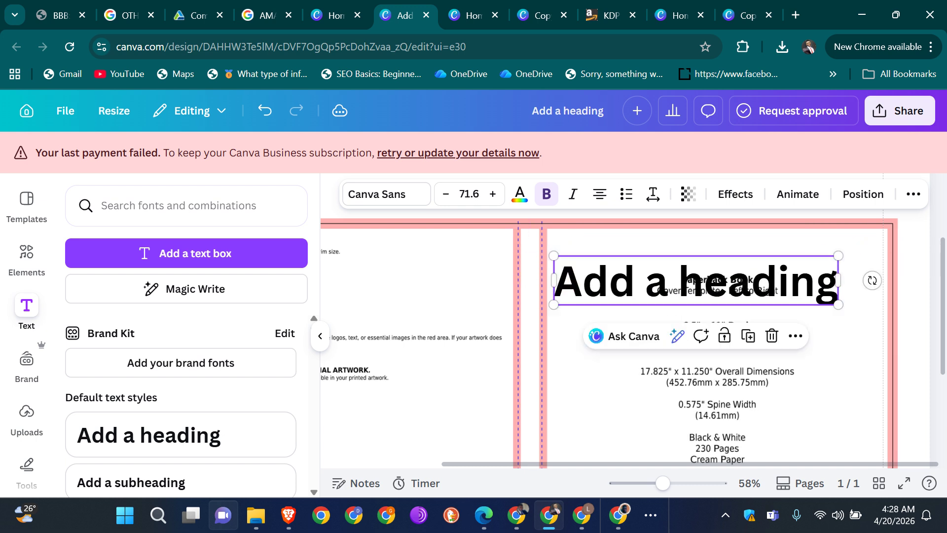
Step: Examine the heading's placement on the front cover and the spine fold guides of the template up close
double_click(762, 288)
click(710, 359)
click(691, 282)
scroll(690, 287, down, 3)
scroll(690, 365, up, 3)
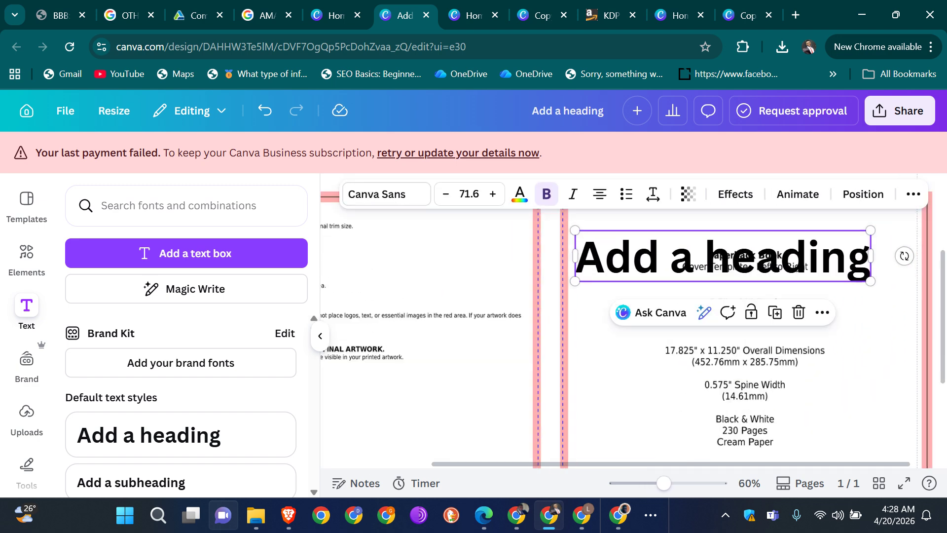
click(689, 365)
scroll(715, 370, up, 2)
scroll(715, 370, down, 4)
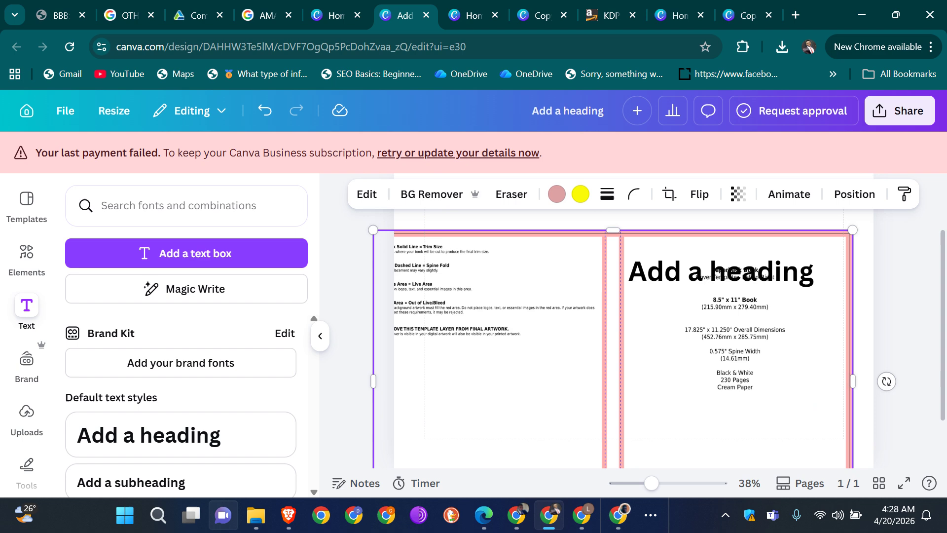
scroll(439, 393, up, 4)
scroll(625, 296, up, 1)
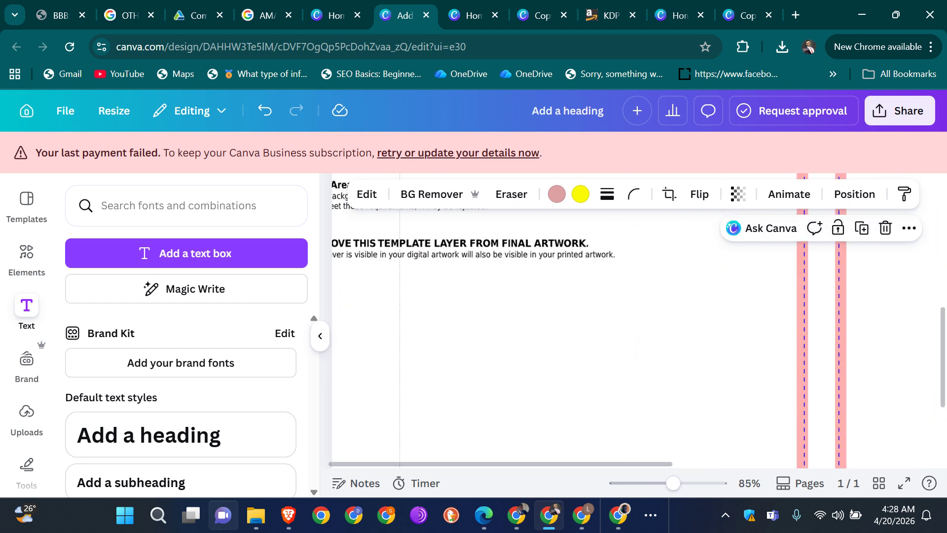
scroll(822, 350, up, 4)
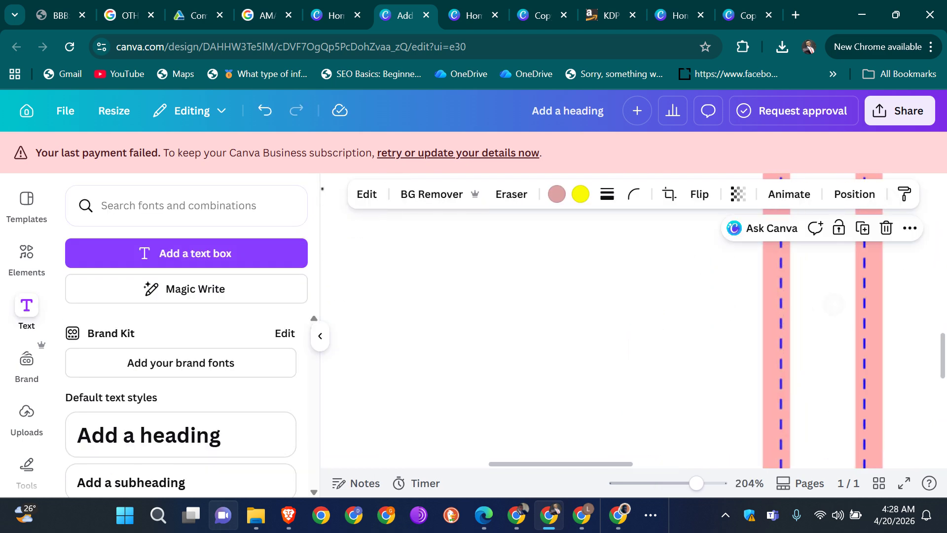
double_click(830, 312)
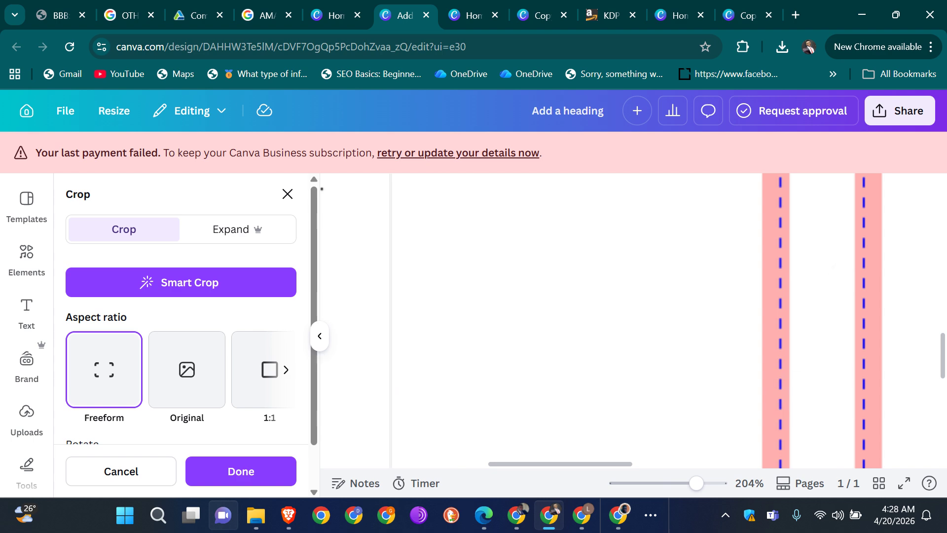
key(Escape)
scroll(632, 321, down, 6)
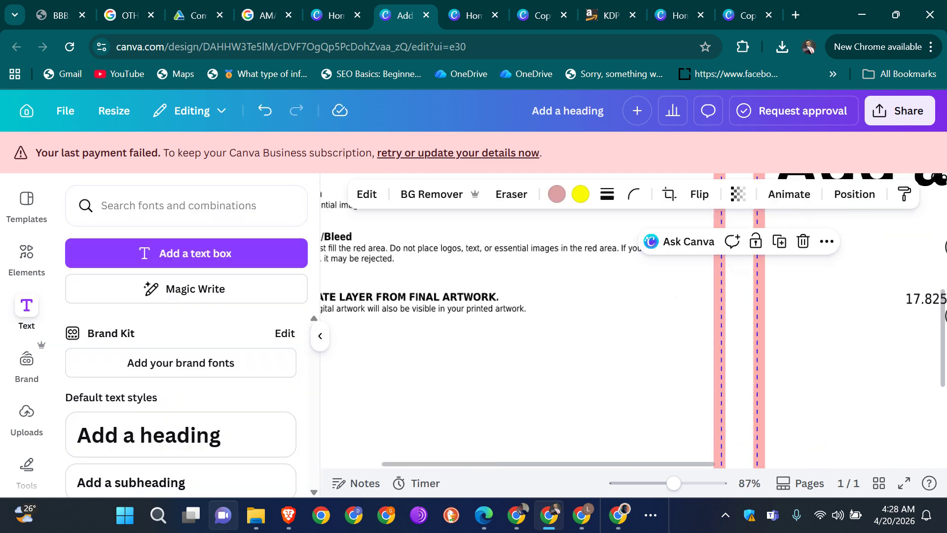
scroll(730, 316, up, 1)
Step: Move the heading over the spine, rotate it to read upward, and shrink it to font size 18.4
click(741, 286)
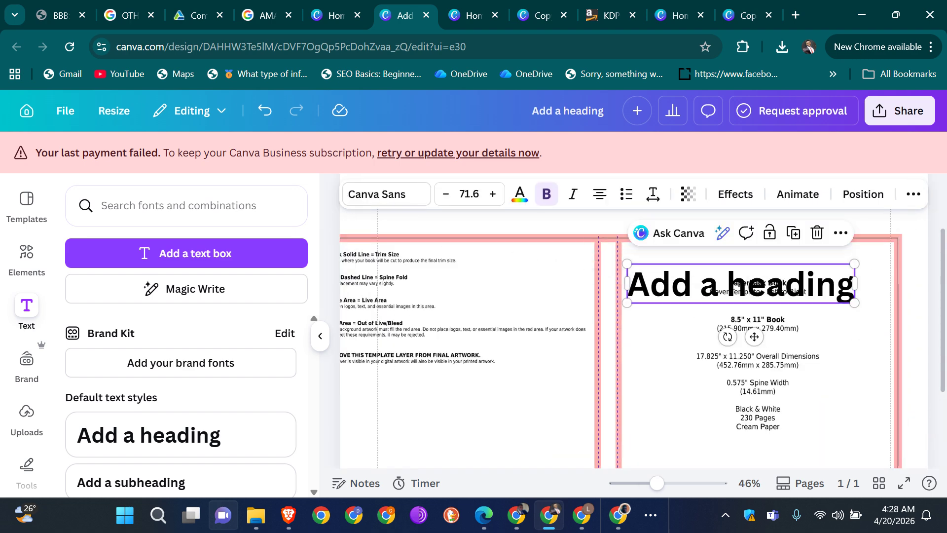
drag(740, 284, 622, 350)
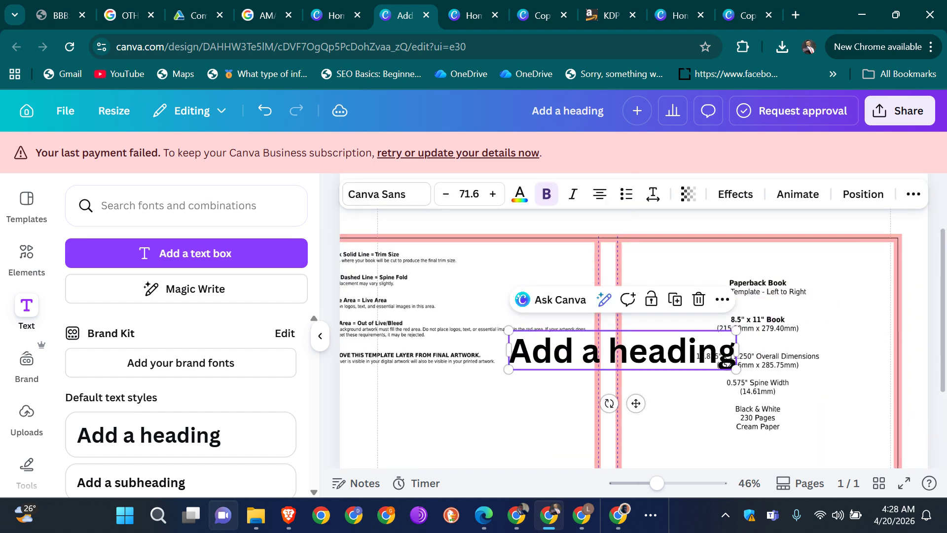
drag(609, 403, 708, 360)
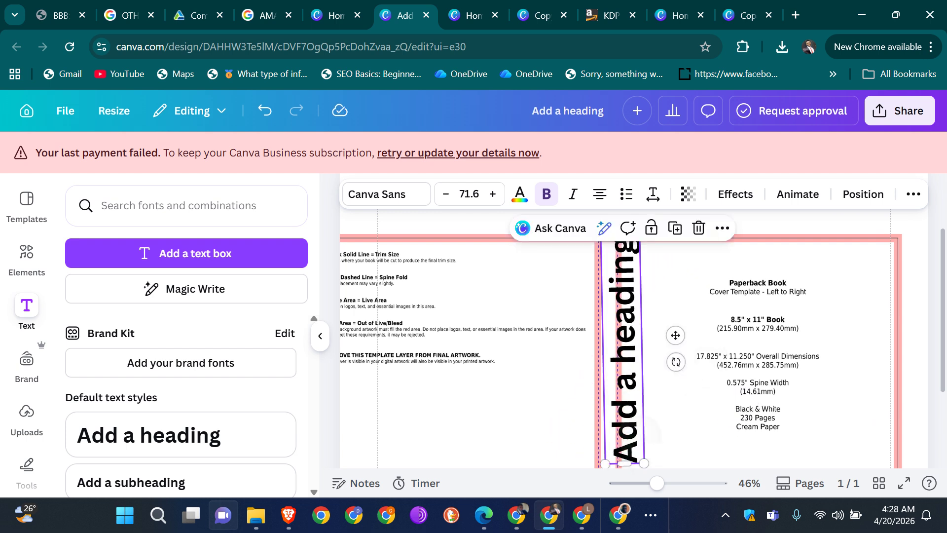
drag(644, 463, 611, 296)
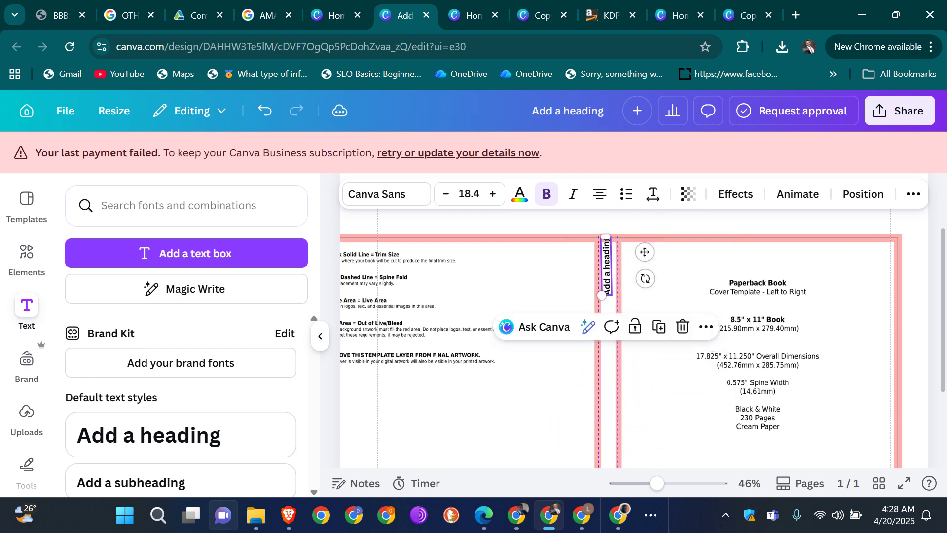
Step: Position the rotated heading between the two spine fold lines, a little below the top edge
scroll(611, 297, up, 5)
click(604, 308)
click(462, 273)
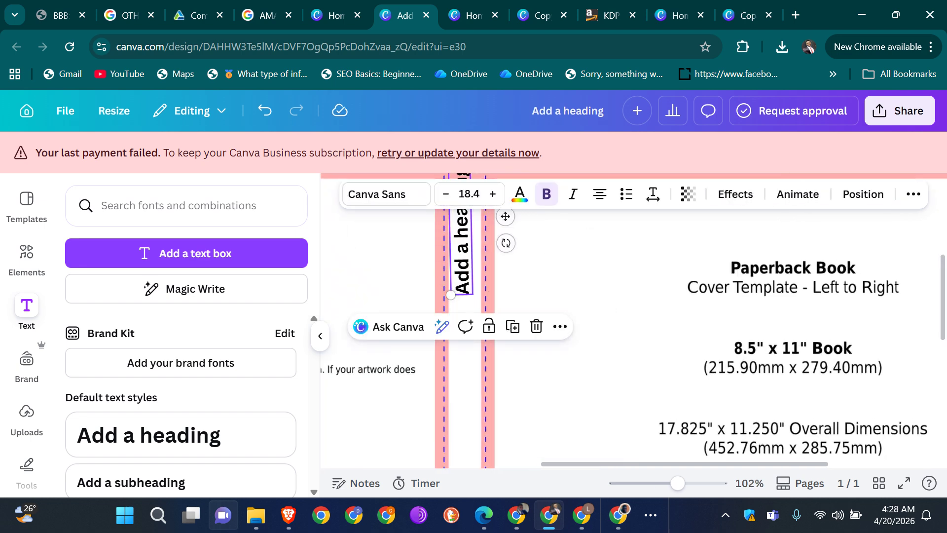
drag(462, 272, 466, 355)
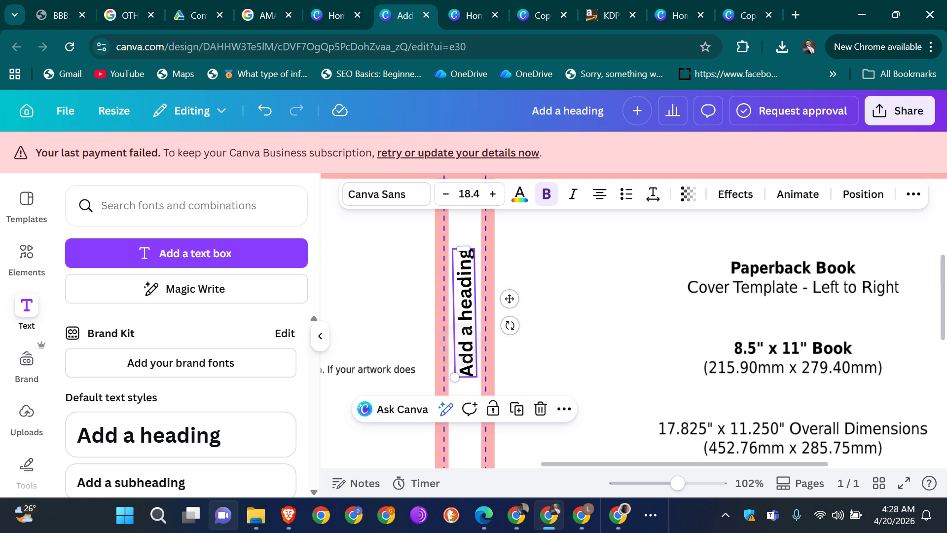
mouse_move(464, 345)
mouse_down()
mouse_move(476, 345)
mouse_move(460, 345)
mouse_up()
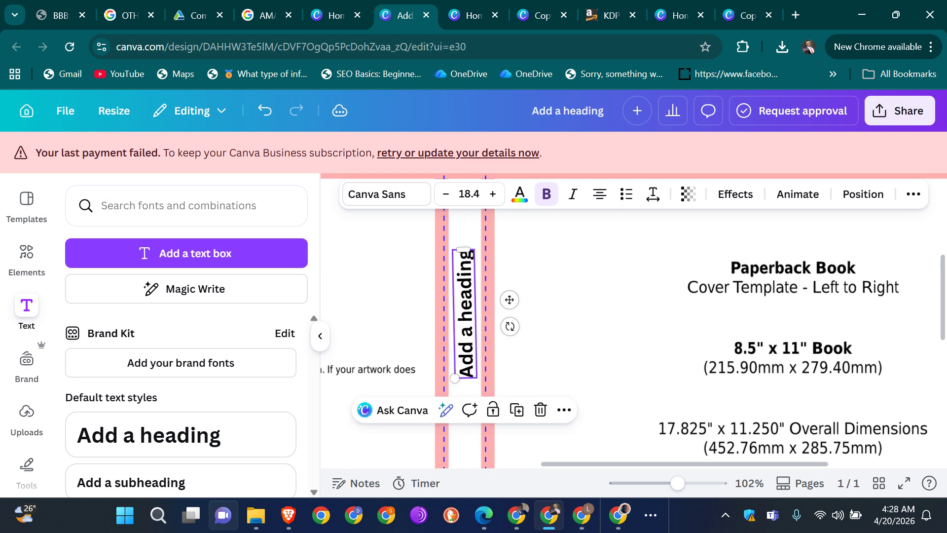
Step: Examine the whole cover with the heading on the spine and check the template image's placement on the page
scroll(648, 280, down, 5)
scroll(641, 335, down, 2)
scroll(641, 335, down, 2)
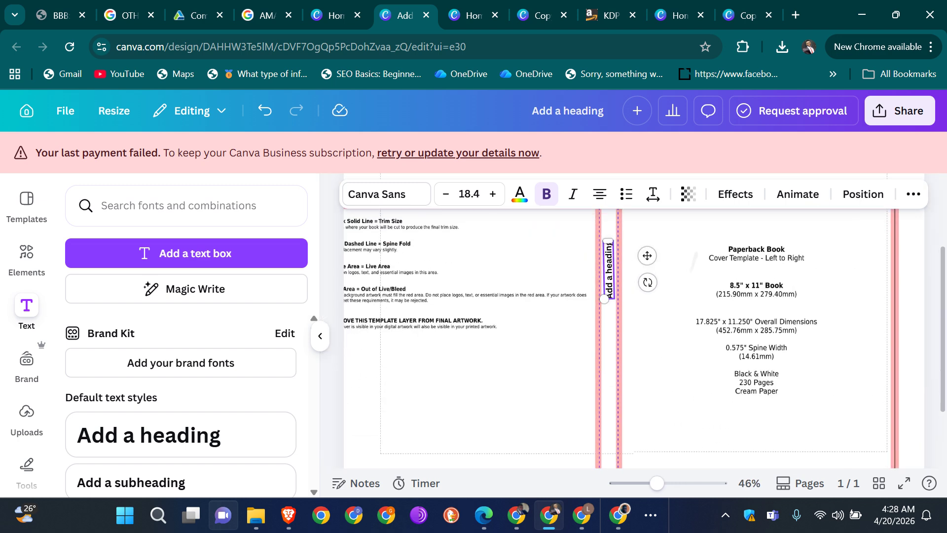
scroll(641, 335, down, 1)
scroll(641, 336, down, 4)
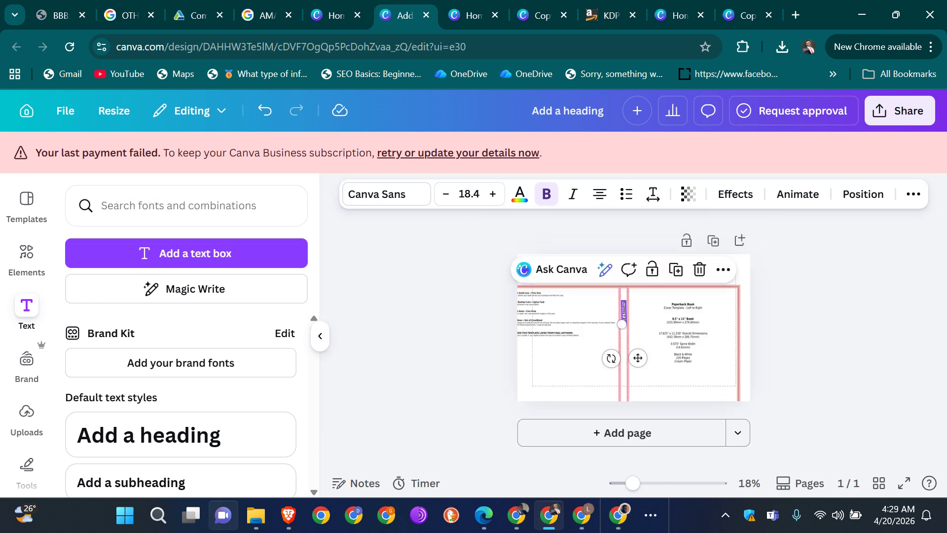
click(661, 341)
scroll(661, 340, down, 1)
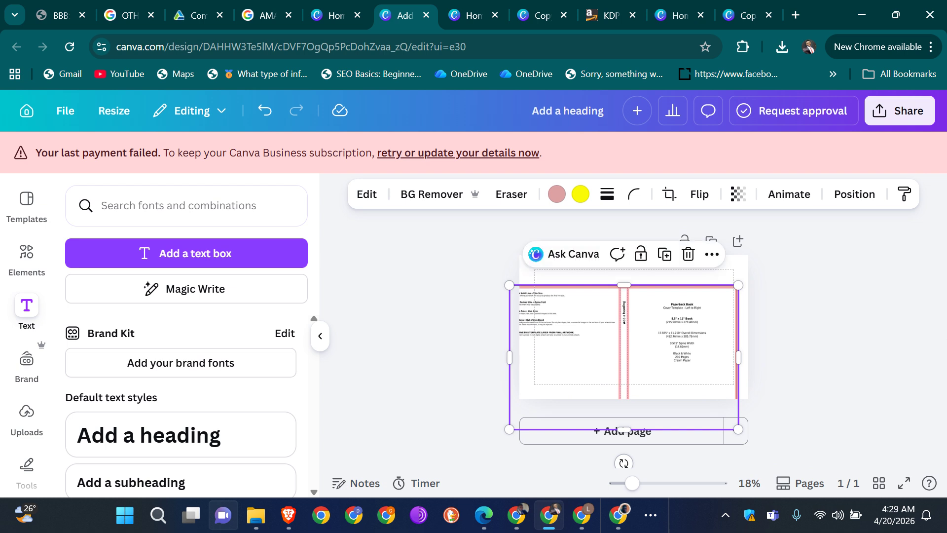
click(809, 335)
click(663, 337)
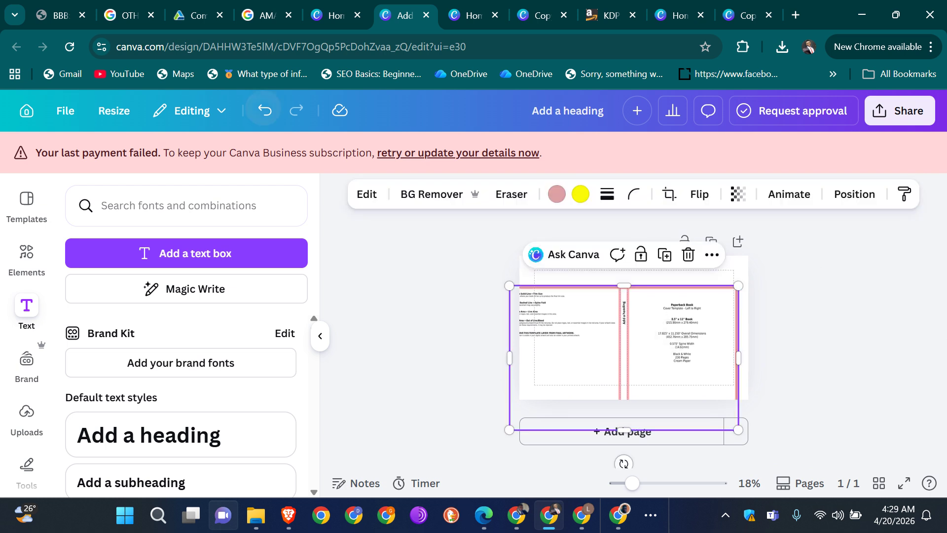
Step: Undo all heading edits and template image shifts back to the full-page template, and deselect the image
click(264, 110)
click(264, 110)
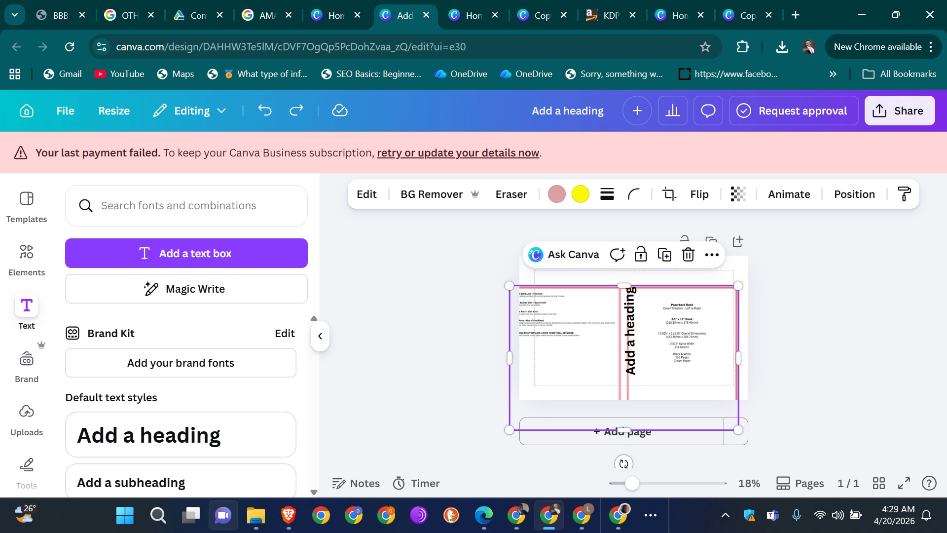
click(264, 110)
click(264, 110)
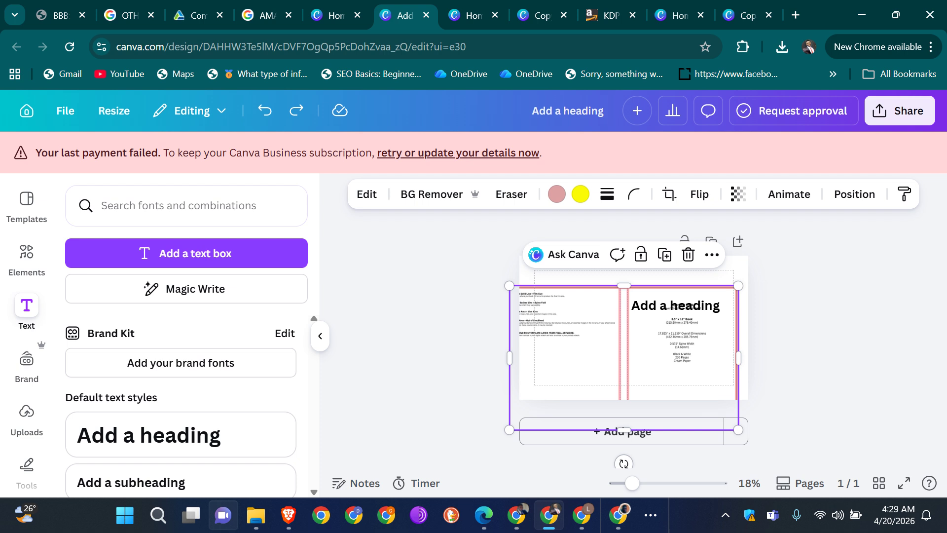
click(265, 110)
click(265, 110)
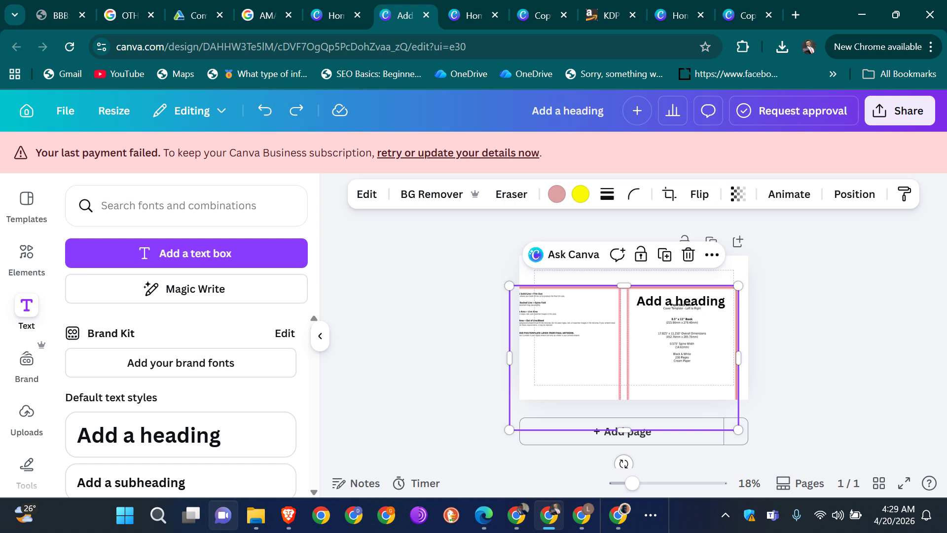
click(264, 110)
click(265, 110)
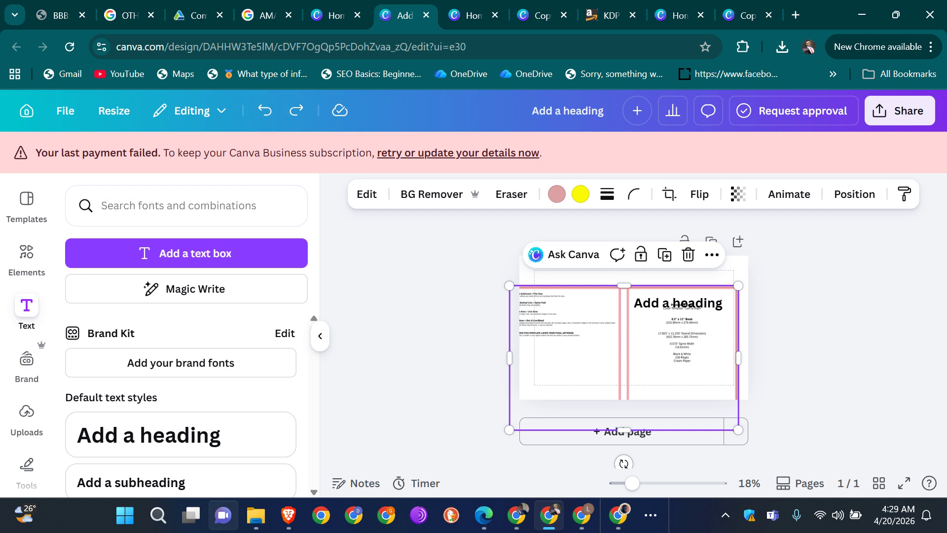
click(266, 109)
click(265, 110)
click(265, 110)
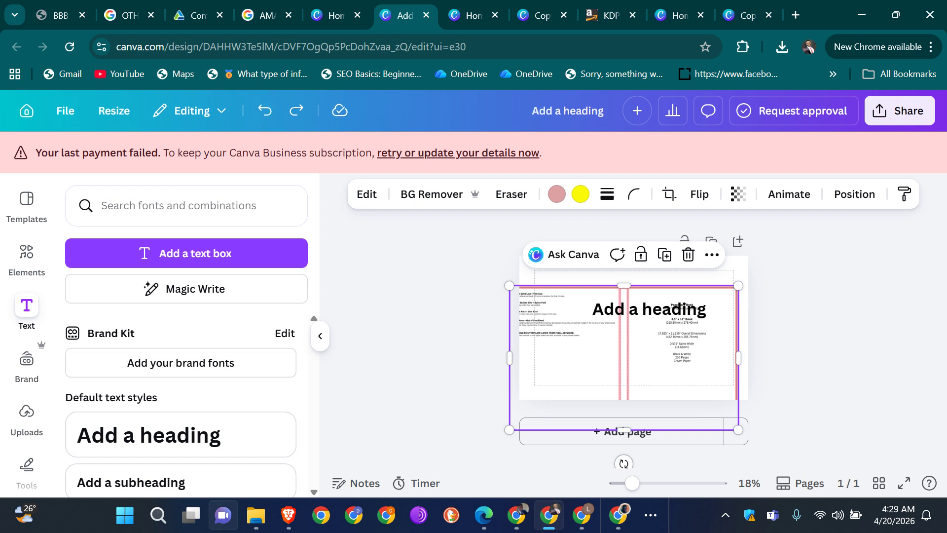
click(265, 110)
click(265, 110)
click(265, 110)
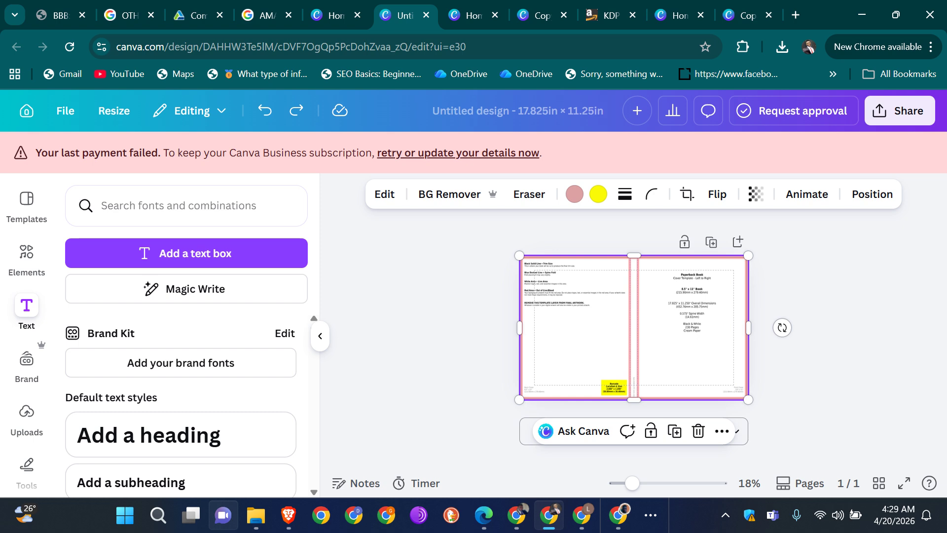
key(Escape)
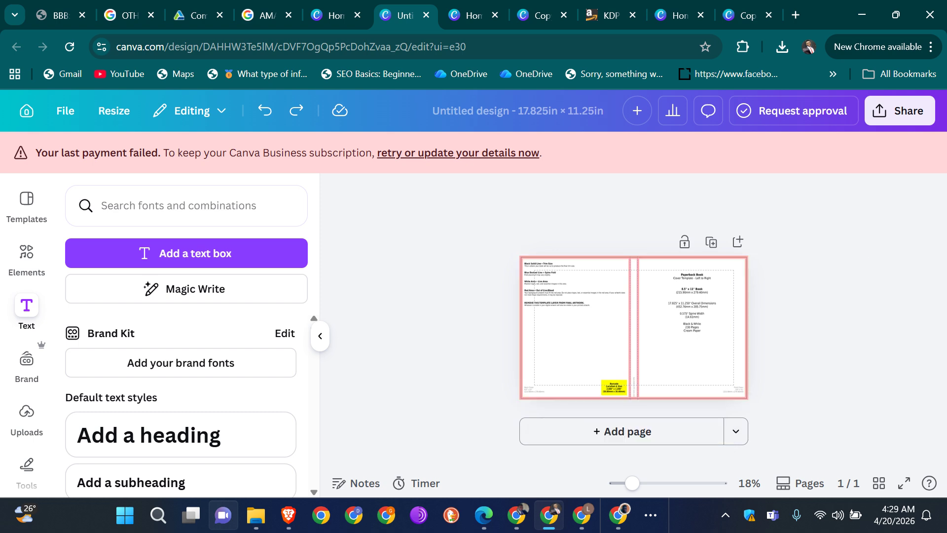
Step: Cover the whole page with an enlarged yellow square shape and set its transparency to 15
click(27, 258)
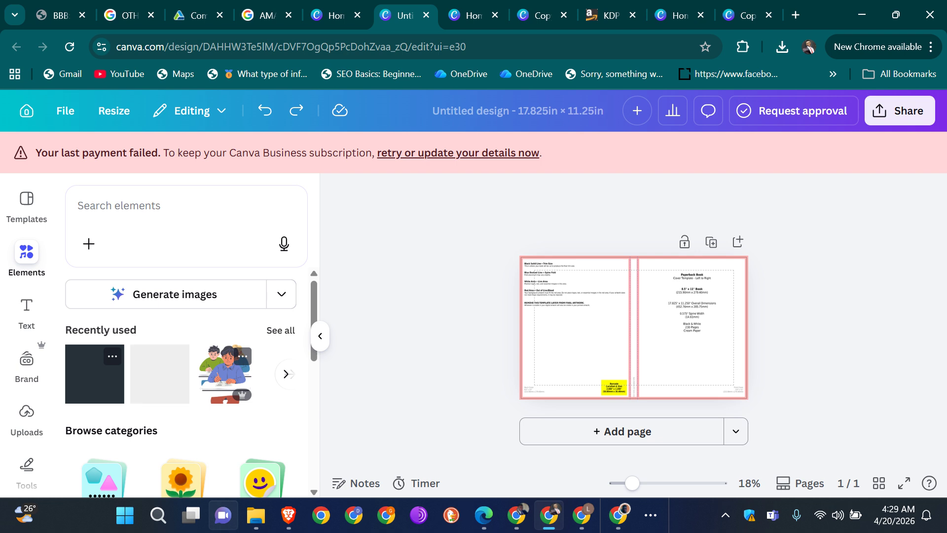
click(113, 382)
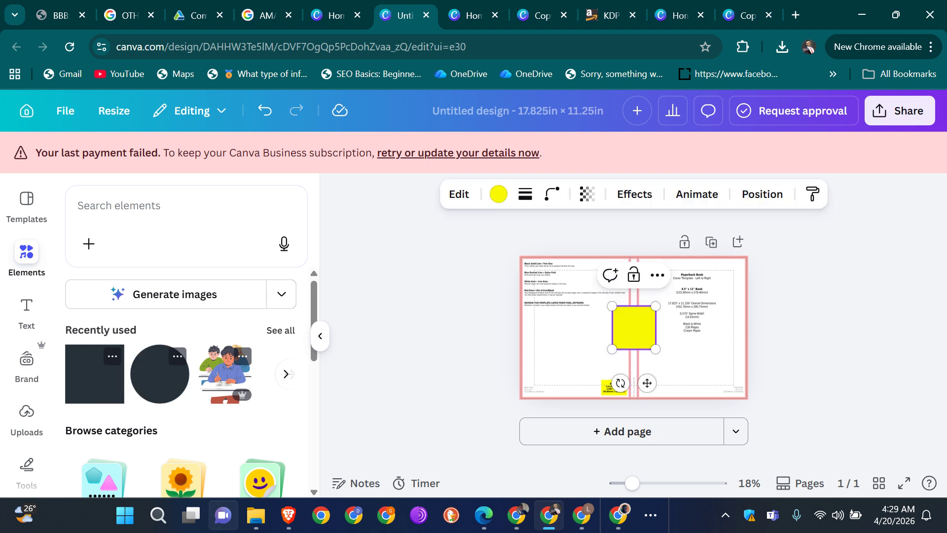
drag(655, 349, 801, 435)
drag(611, 305, 429, 253)
drag(616, 253, 615, 216)
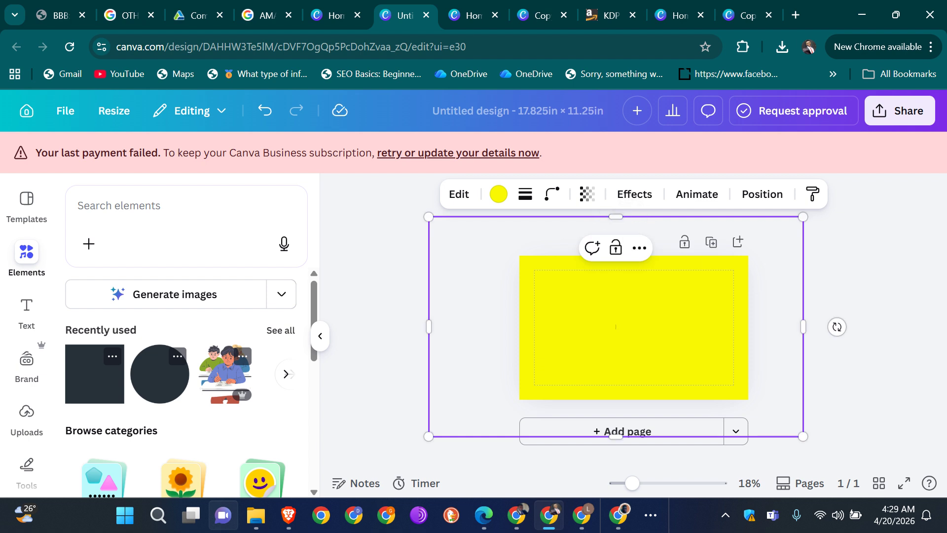
click(587, 194)
drag(627, 255, 528, 255)
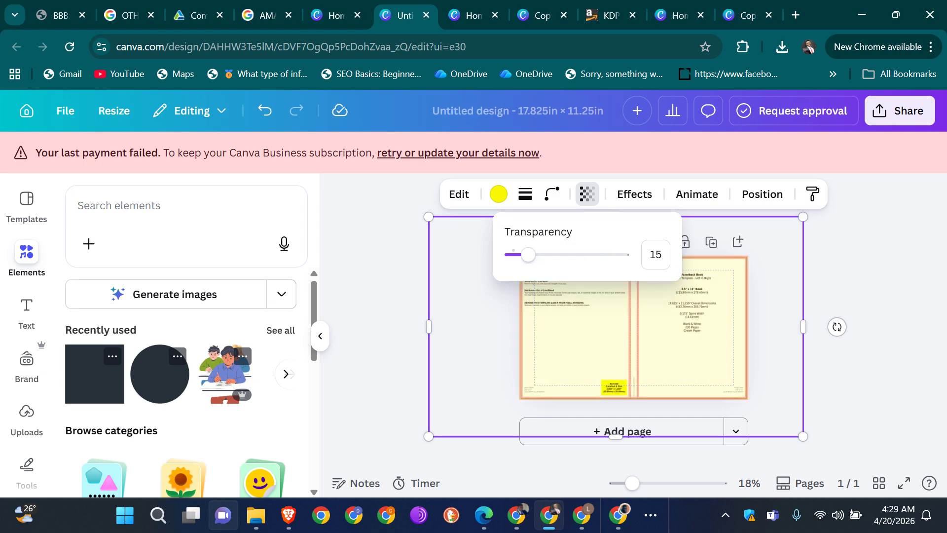
Step: Insert a default heading and place it over the template text in the upper part of the front cover
click(27, 313)
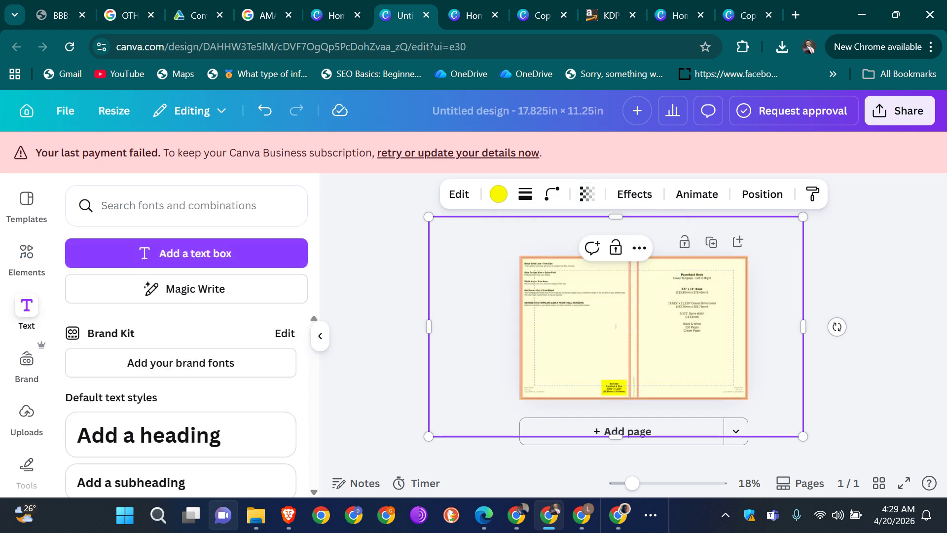
click(181, 435)
drag(576, 318, 644, 329)
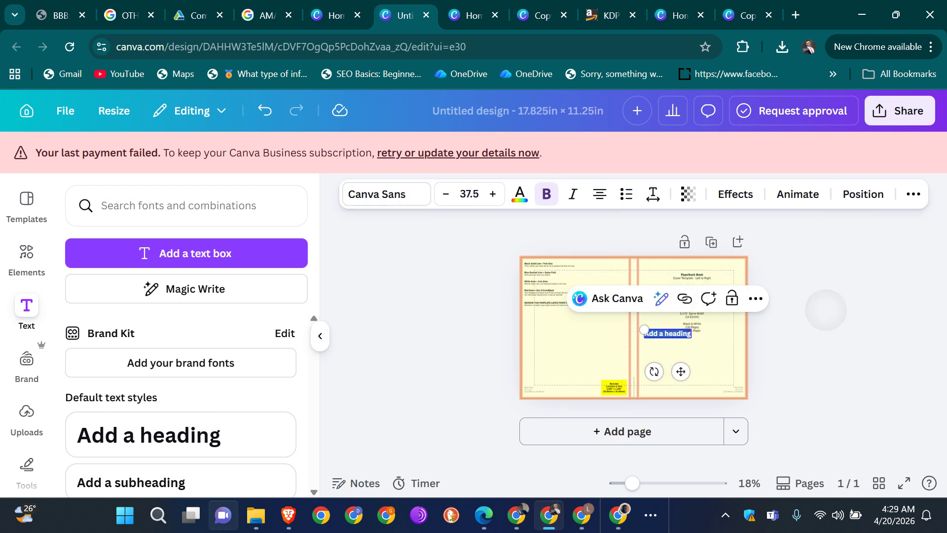
click(825, 310)
click(675, 326)
click(667, 335)
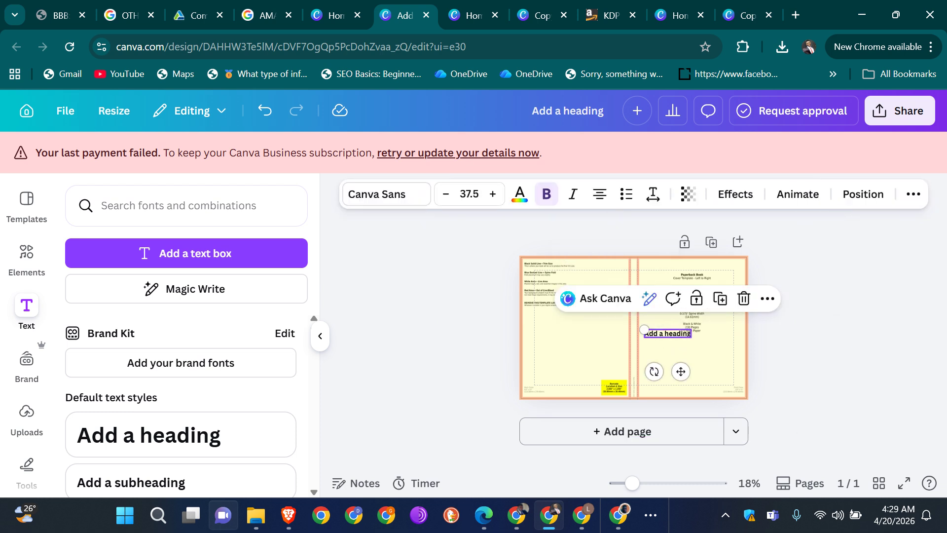
drag(667, 334, 681, 291)
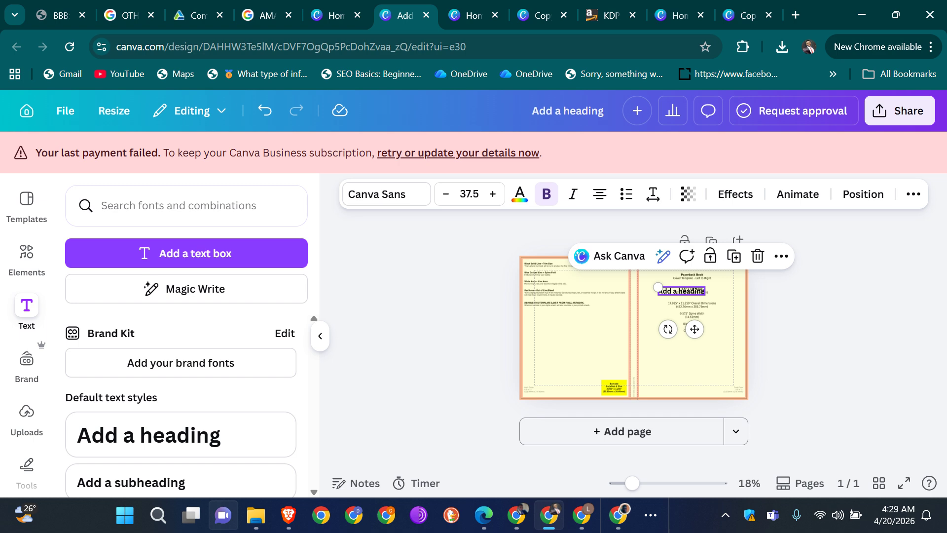
scroll(717, 350, up, 3)
scroll(718, 350, down, 2)
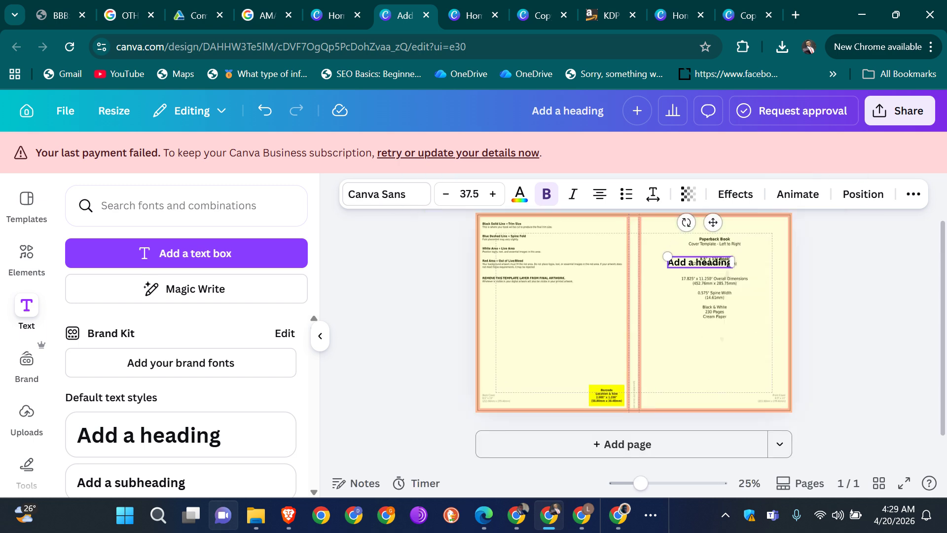
Step: Move the heading off the template text to the middle of the page, across the spine's right edge
click(564, 317)
click(693, 282)
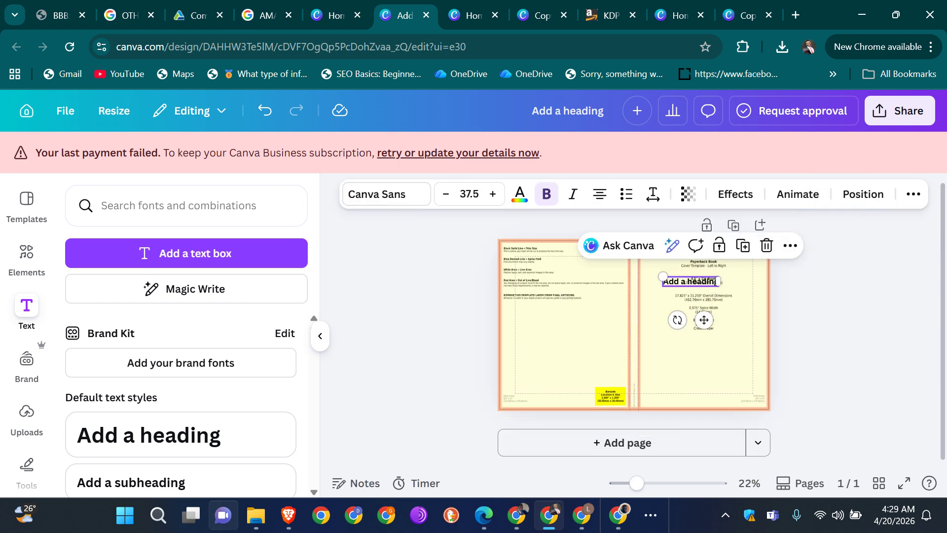
drag(693, 282, 654, 336)
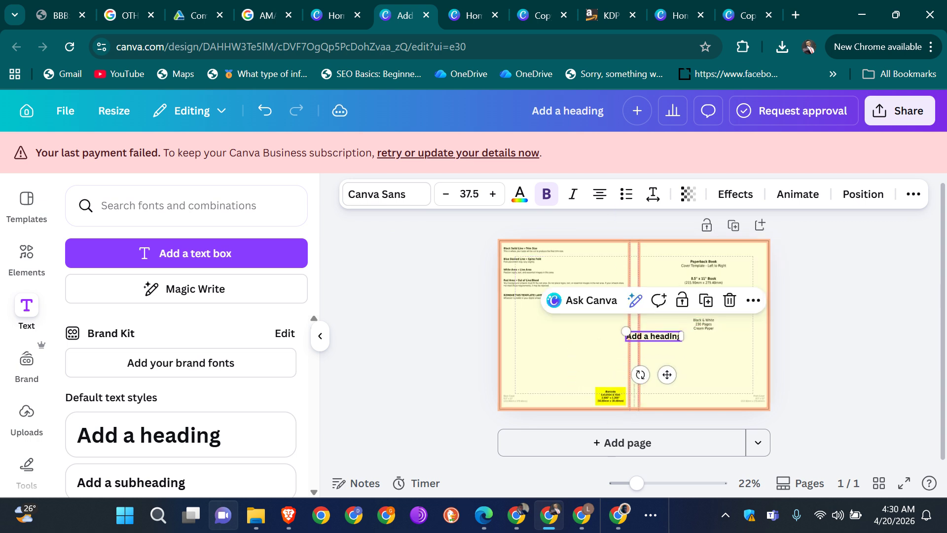
Step: Insert a second yellow square, stretch it over the whole cover and adjust its transparency so the template shows through
click(29, 258)
click(120, 384)
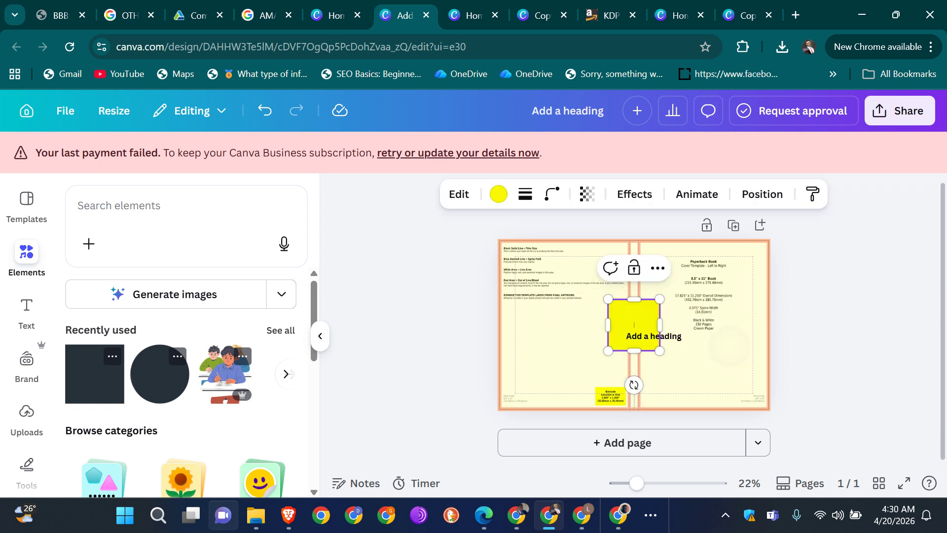
click(719, 334)
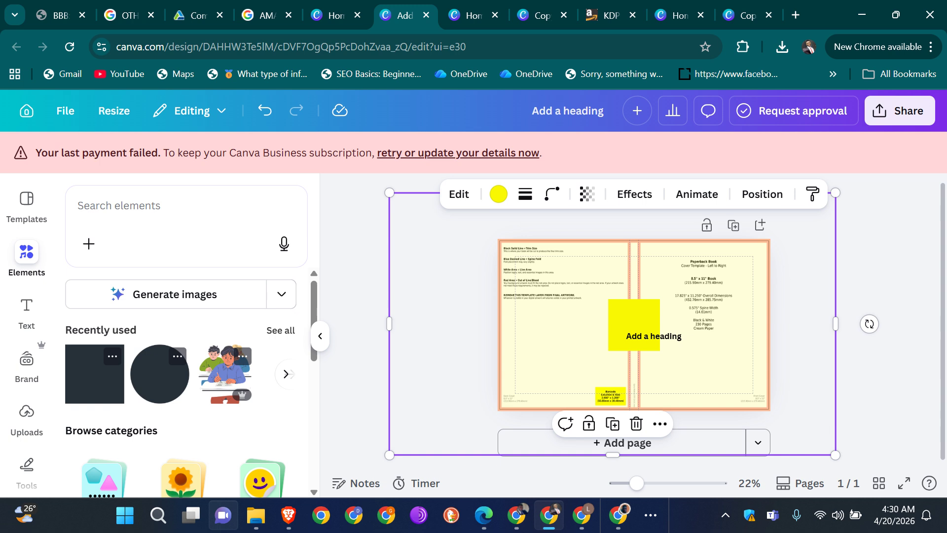
click(631, 318)
drag(631, 318, 604, 392)
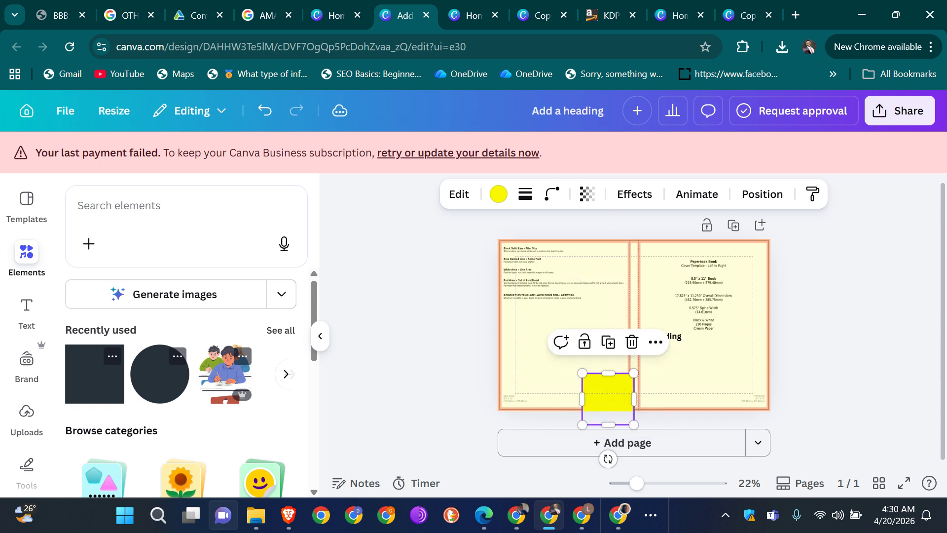
drag(791, 316, 796, 306)
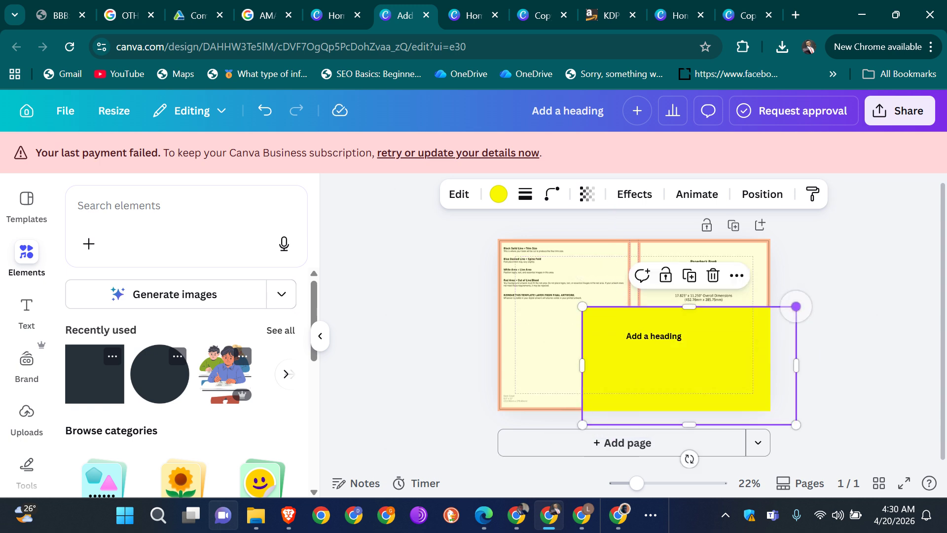
drag(582, 366, 461, 365)
drag(628, 306, 538, 255)
click(587, 194)
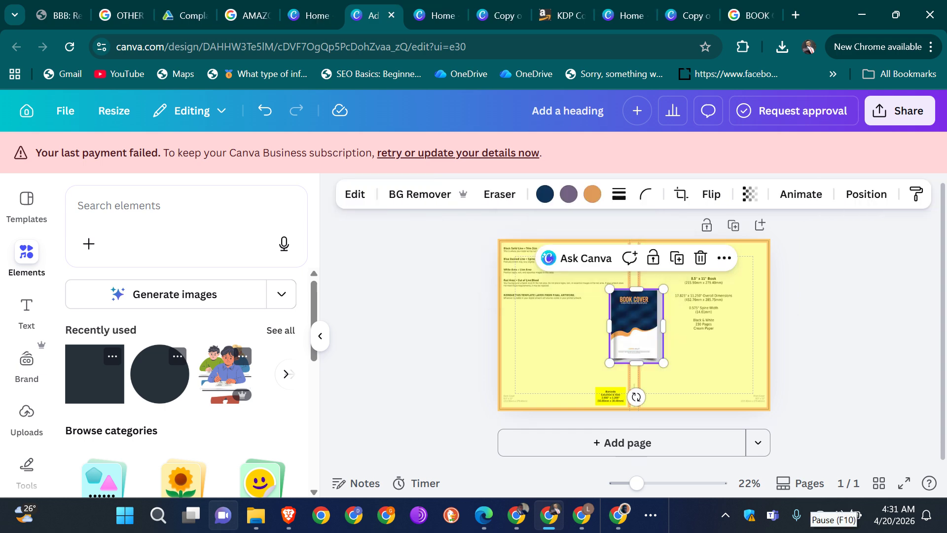
Step: Move the book cover image onto the front cover and enlarge it to fill that side of the page
click(819, 355)
click(636, 325)
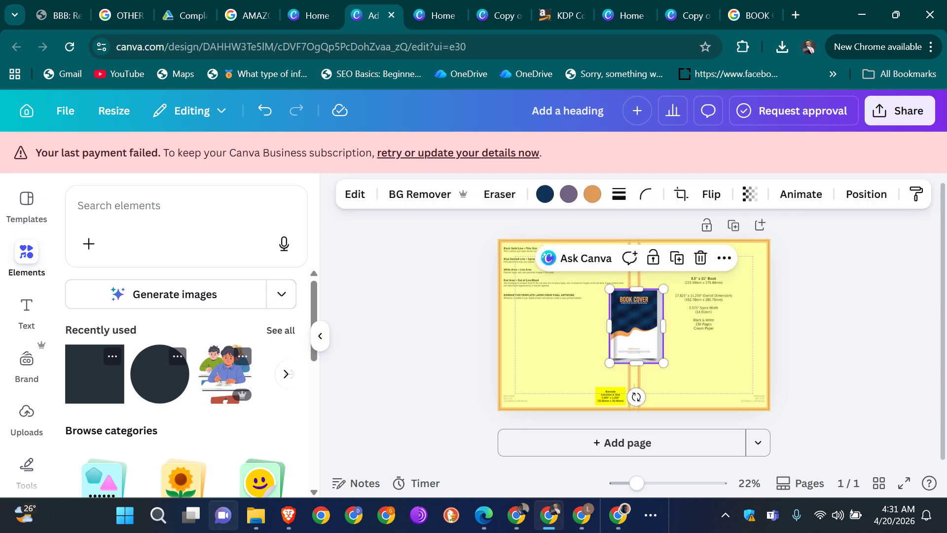
drag(636, 326, 665, 276)
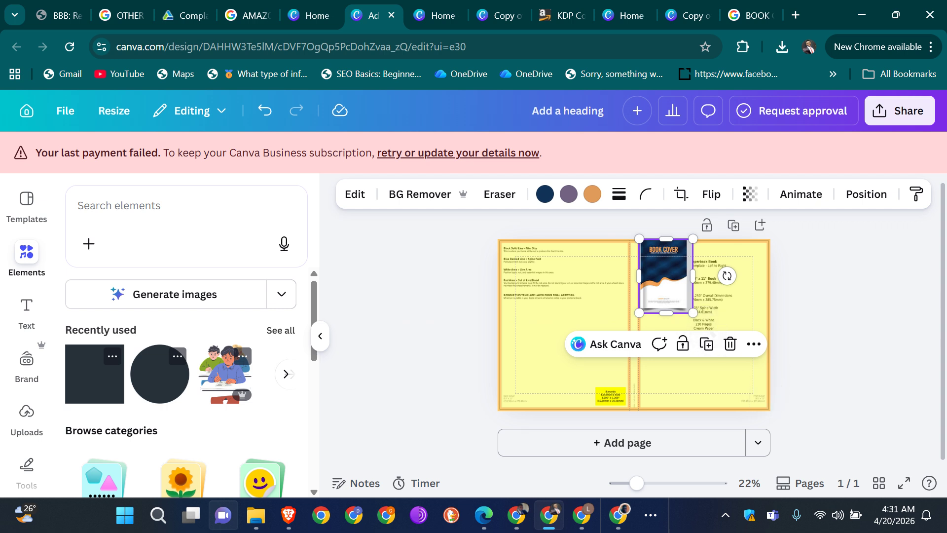
drag(693, 312, 774, 424)
click(704, 457)
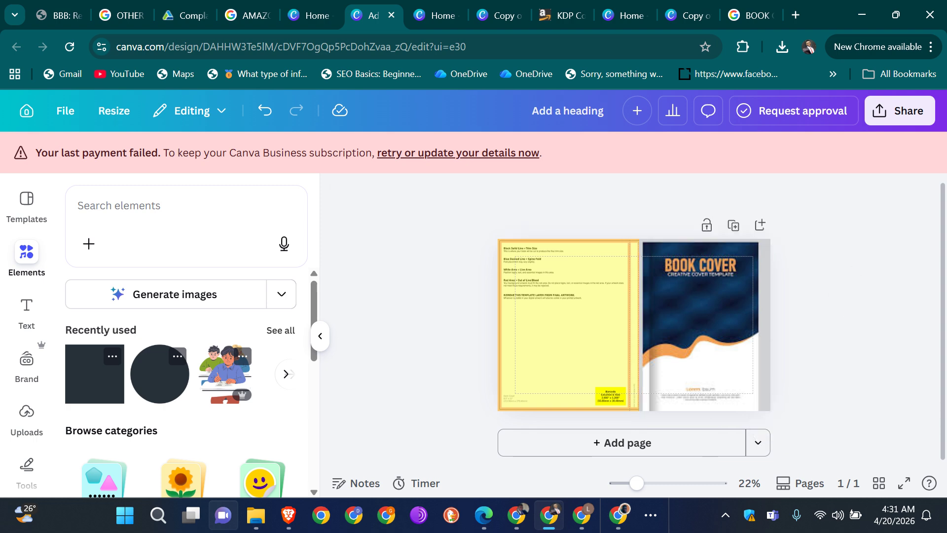
Step: Set the book cover image's transparency to 23 so the template beneath shows through
scroll(857, 276, up, 5)
scroll(857, 276, down, 4)
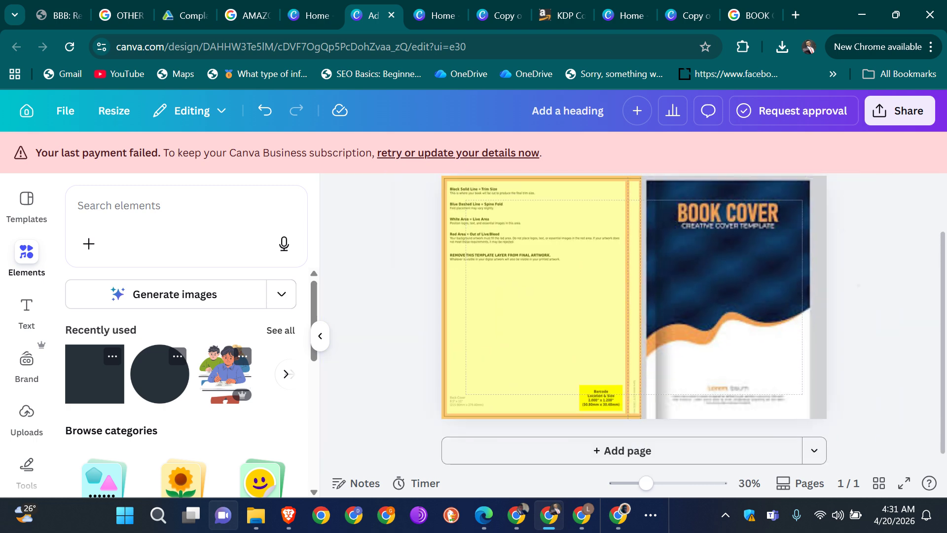
scroll(859, 251, up, 3)
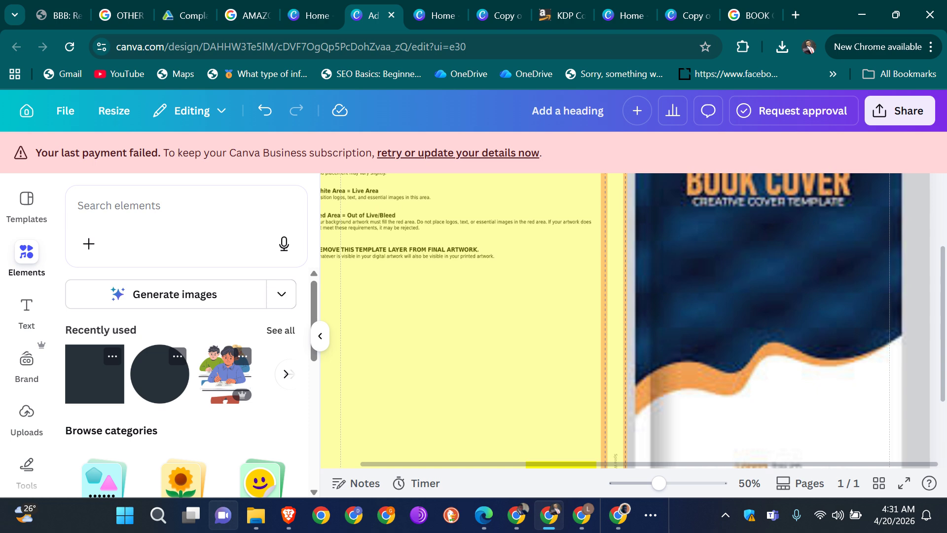
scroll(633, 321, up, 1)
click(773, 207)
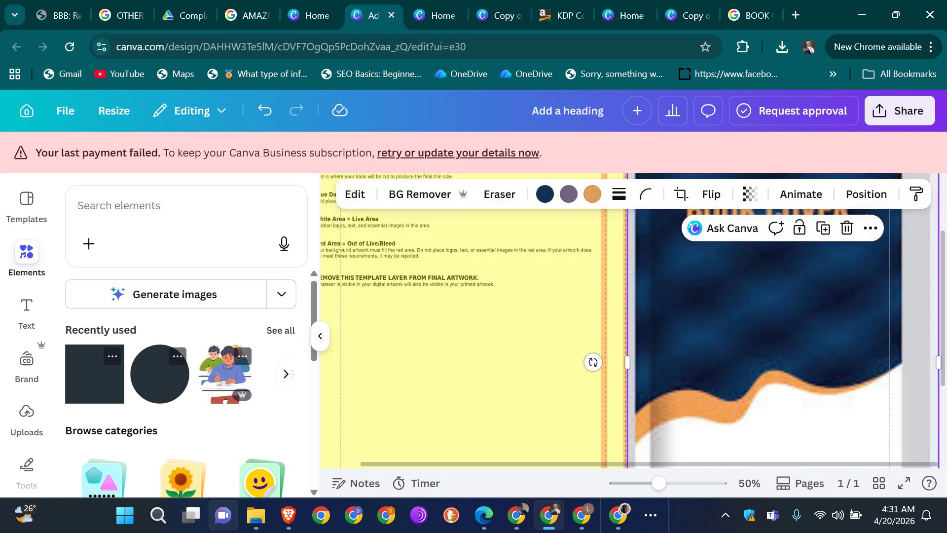
click(750, 194)
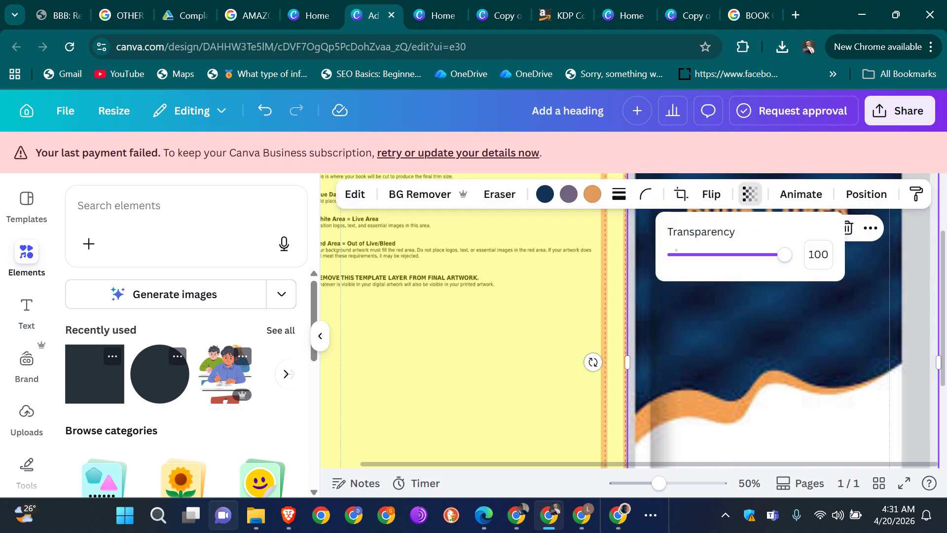
drag(784, 255, 699, 255)
click(750, 194)
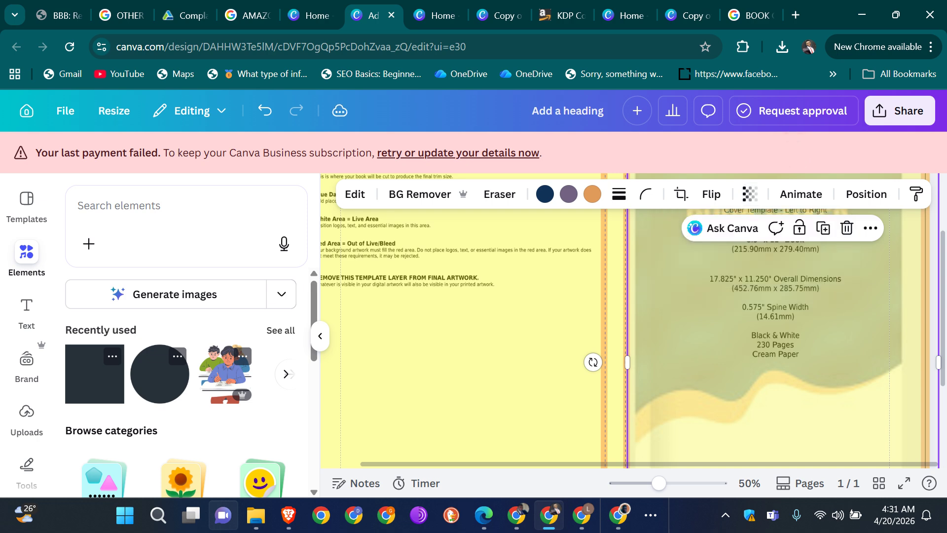
Step: Examine how the faded cover image lines up with the spine, barcode area and borders of the template
click(527, 366)
scroll(527, 366, down, 3)
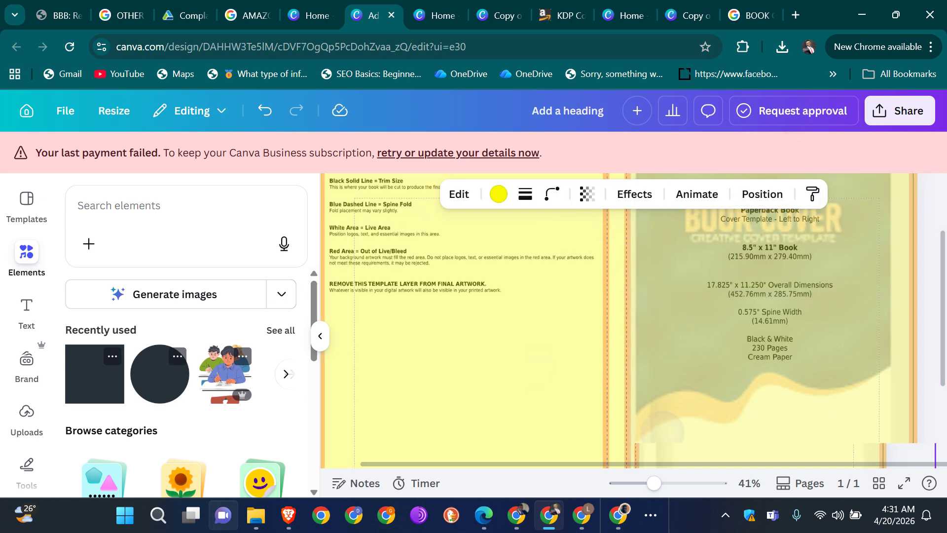
click(365, 345)
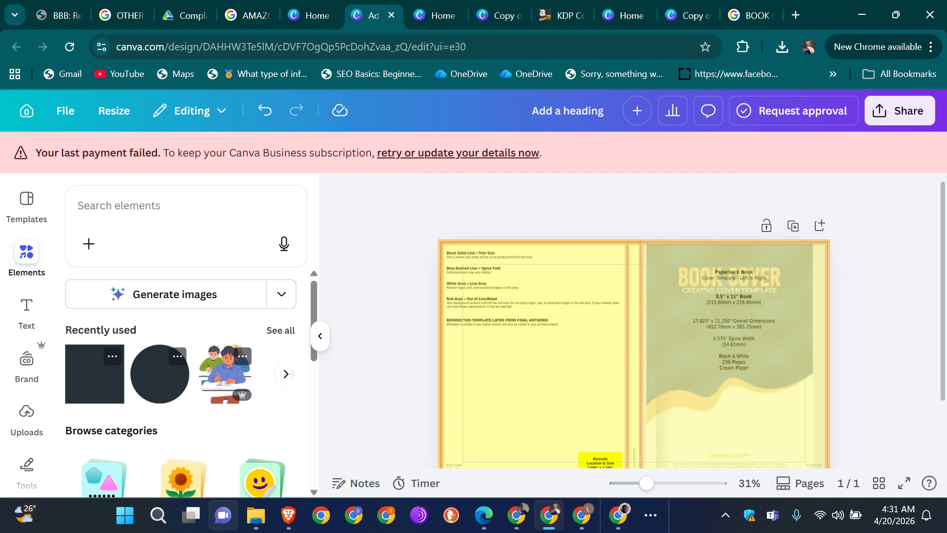
scroll(634, 320, down, 2)
scroll(677, 384, up, 6)
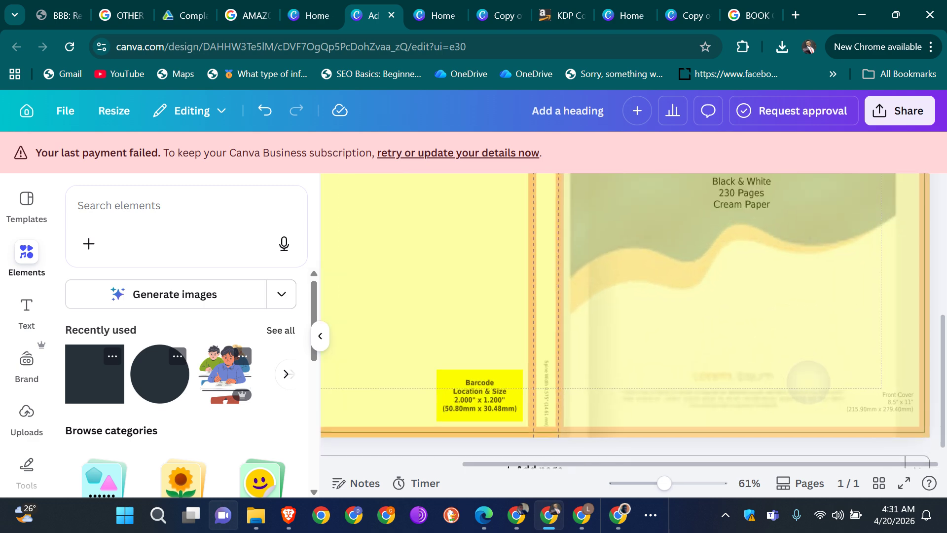
scroll(634, 321, down, 5)
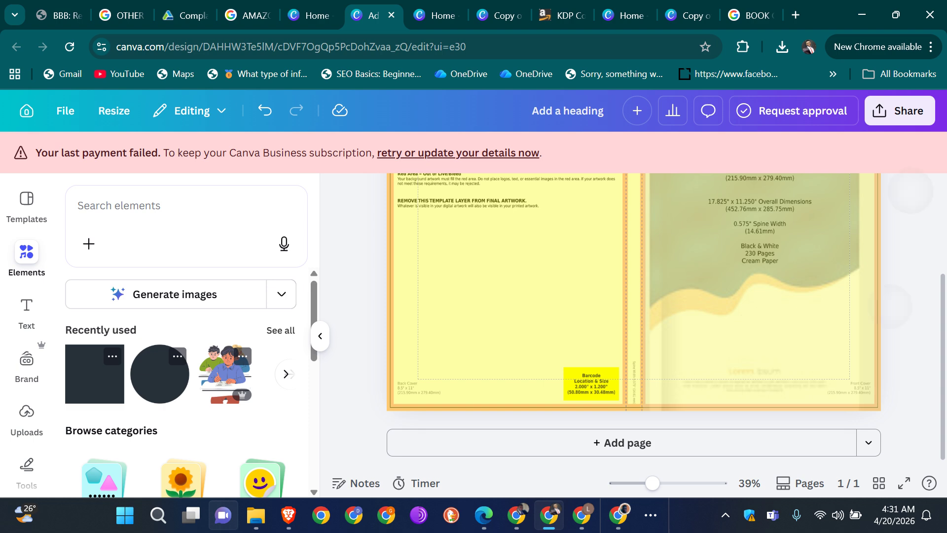
scroll(634, 320, down, 3)
scroll(634, 321, up, 3)
scroll(634, 321, down, 1)
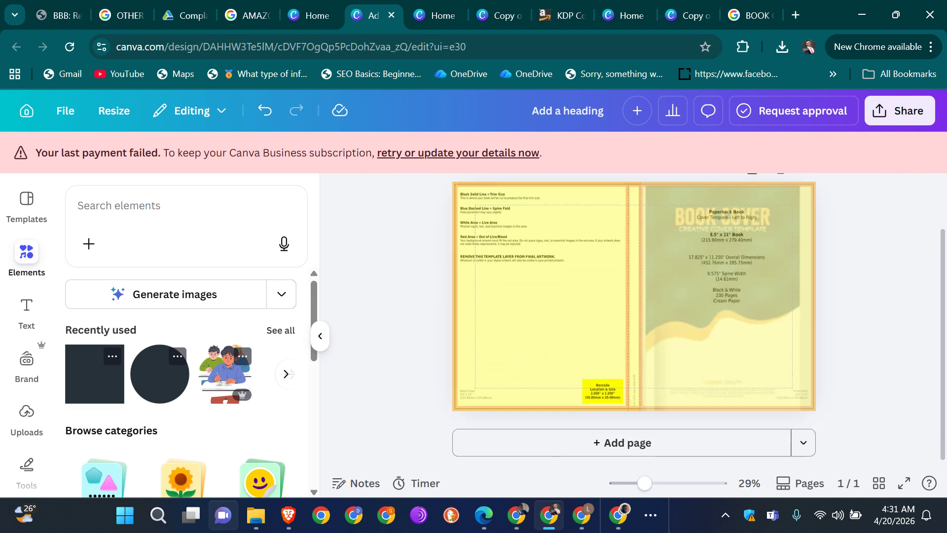
Step: Restore the book cover image to full opacity with a transparency of 100
click(729, 326)
click(749, 194)
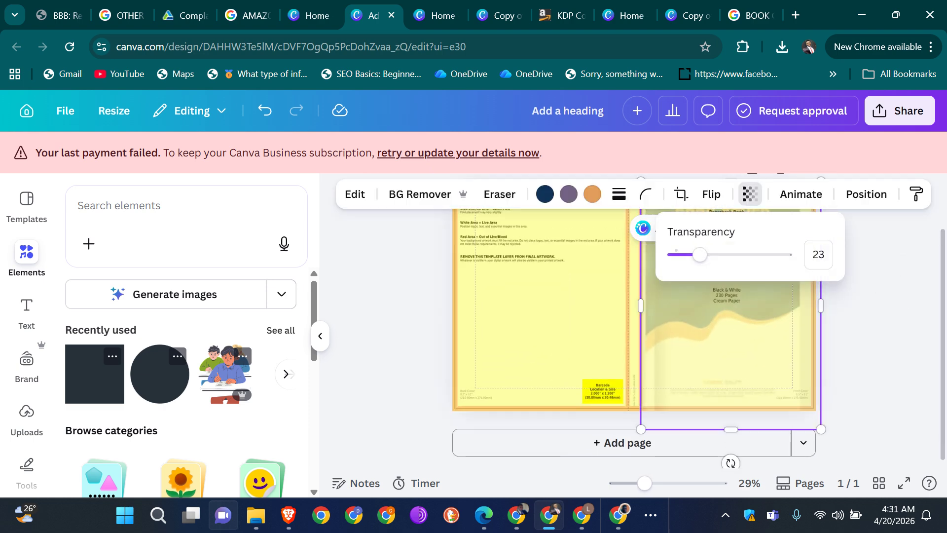
drag(693, 254, 784, 254)
click(866, 330)
click(730, 463)
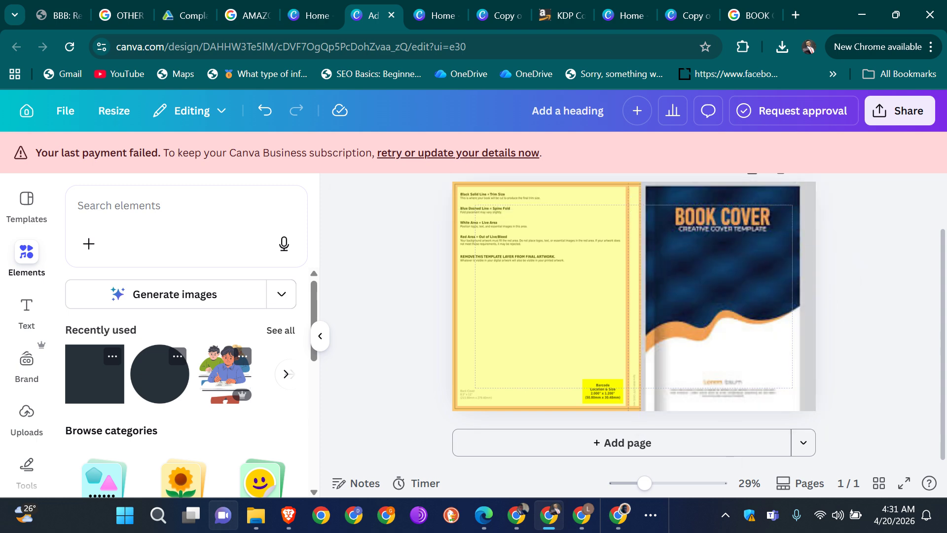
Step: Nudge the book cover image slightly left so its edge sits closer to the spine
click(747, 293)
drag(730, 463, 708, 461)
mouse_move(850, 295)
mouse_down()
mouse_move(850, 261)
mouse_move(850, 277)
mouse_up()
scroll(850, 278, up, 1)
mouse_move(741, 296)
mouse_down()
mouse_move(740, 314)
mouse_move(737, 295)
mouse_up()
Step: Set the book cover image's transparency to 35 and check its alignment with the template
click(750, 194)
drag(789, 254, 713, 255)
click(880, 326)
scroll(633, 340, up, 4)
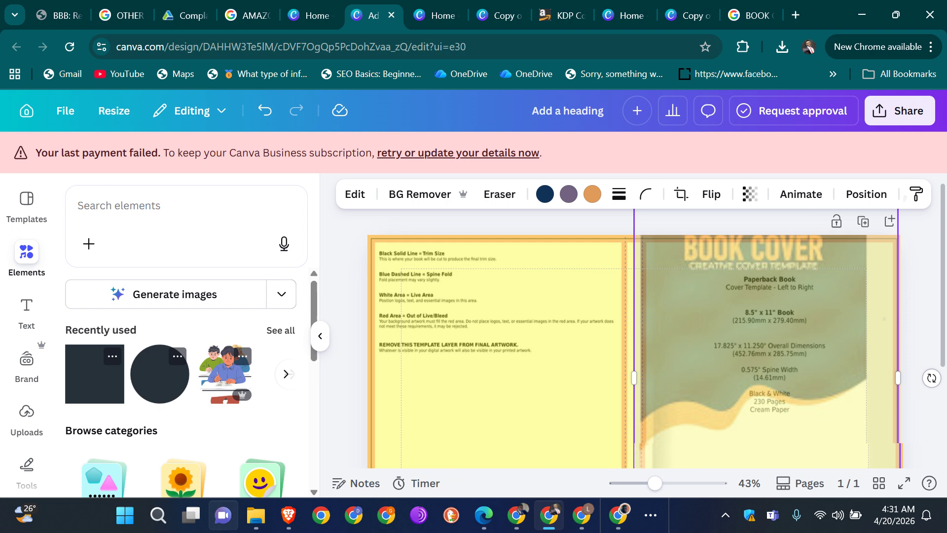
scroll(884, 313, down, 3)
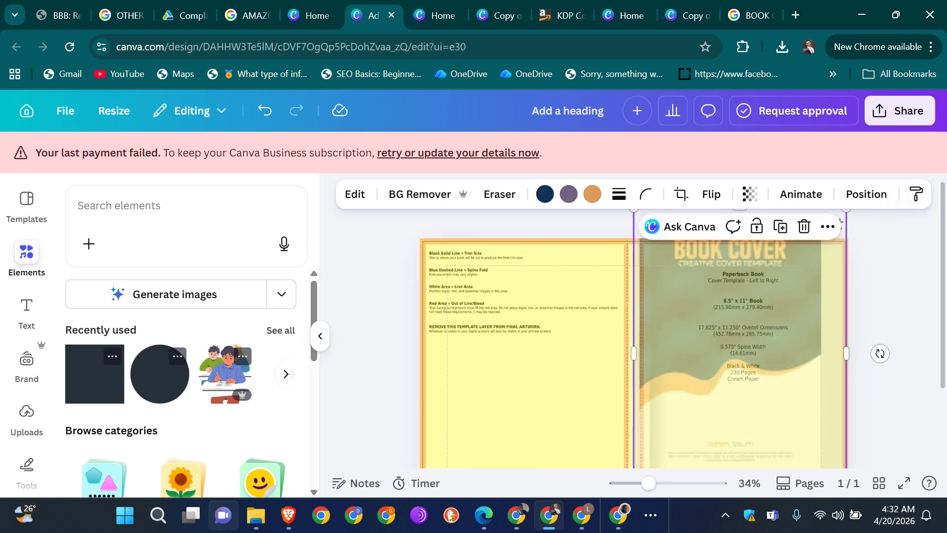
Step: Move the book cover image down so its title falls inside the front cover area
drag(736, 316, 736, 333)
click(913, 286)
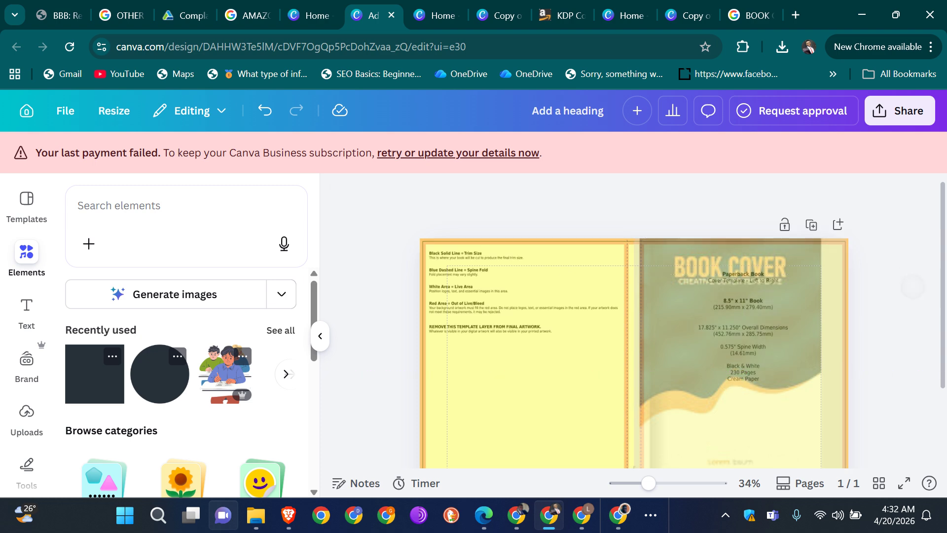
scroll(897, 217, down, 3)
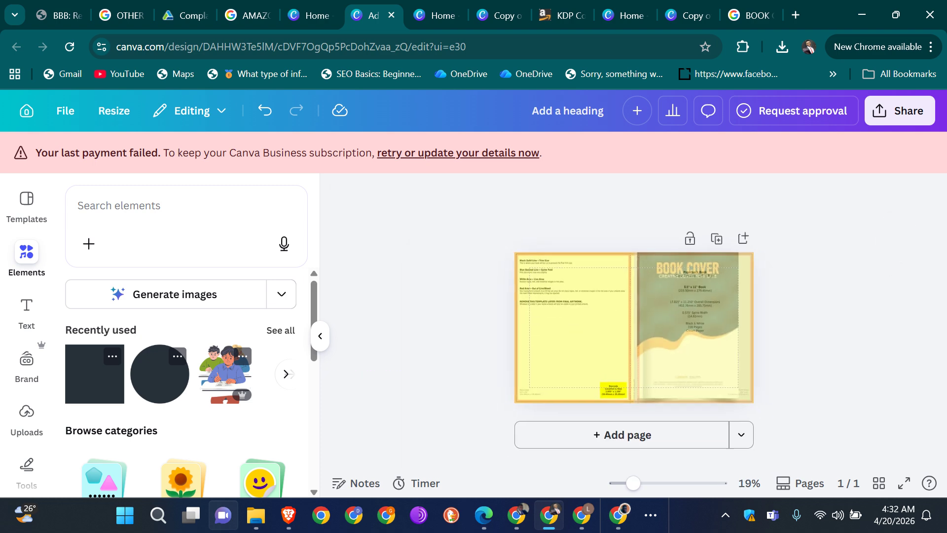
Step: Make the repositioned book cover image fully opaque by setting its transparency to 100
click(692, 326)
click(750, 193)
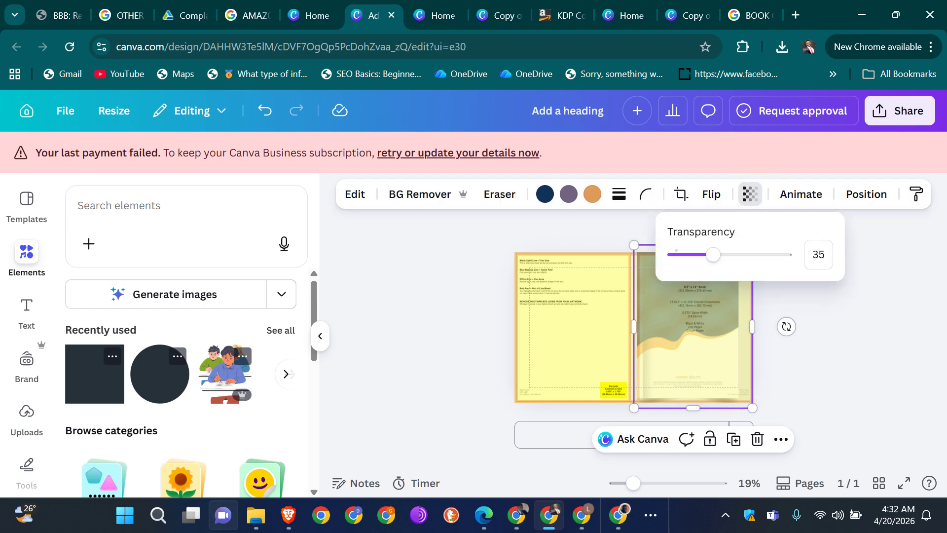
drag(713, 255, 789, 255)
Step: Recolour the yellow background square black and set its transparency to 100
click(570, 344)
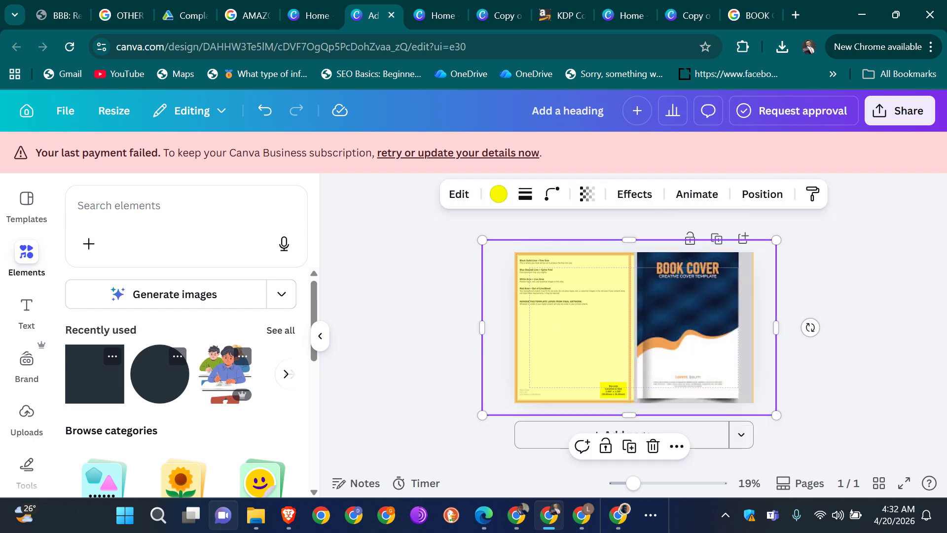
click(498, 194)
click(147, 302)
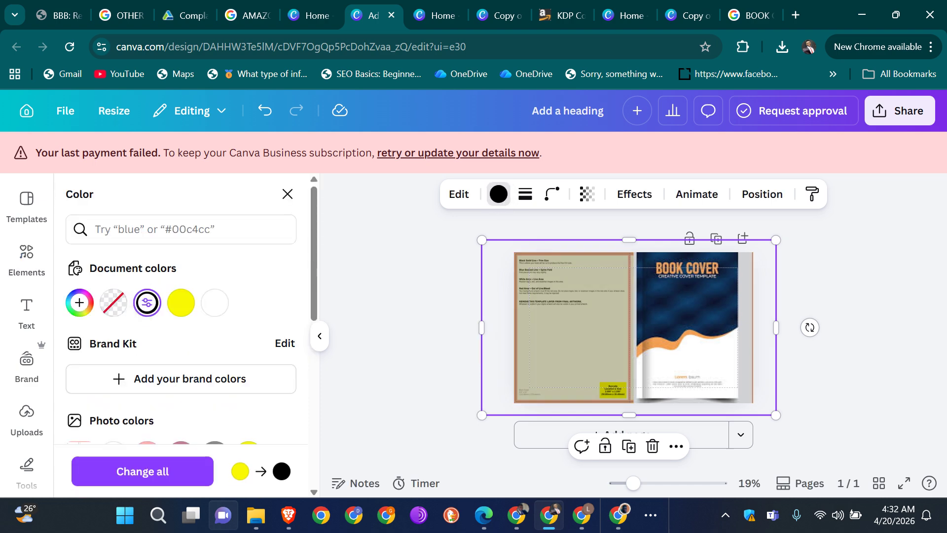
click(587, 194)
drag(539, 254, 628, 254)
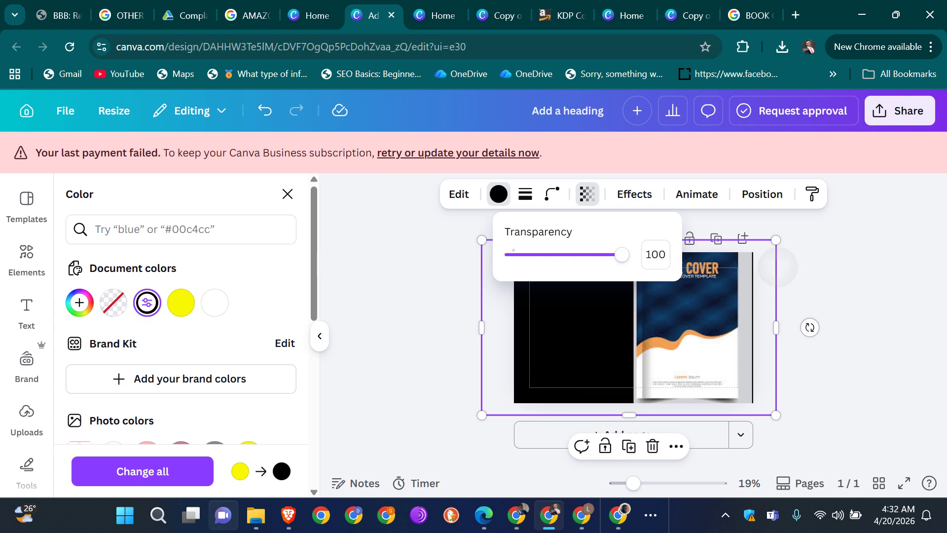
click(861, 297)
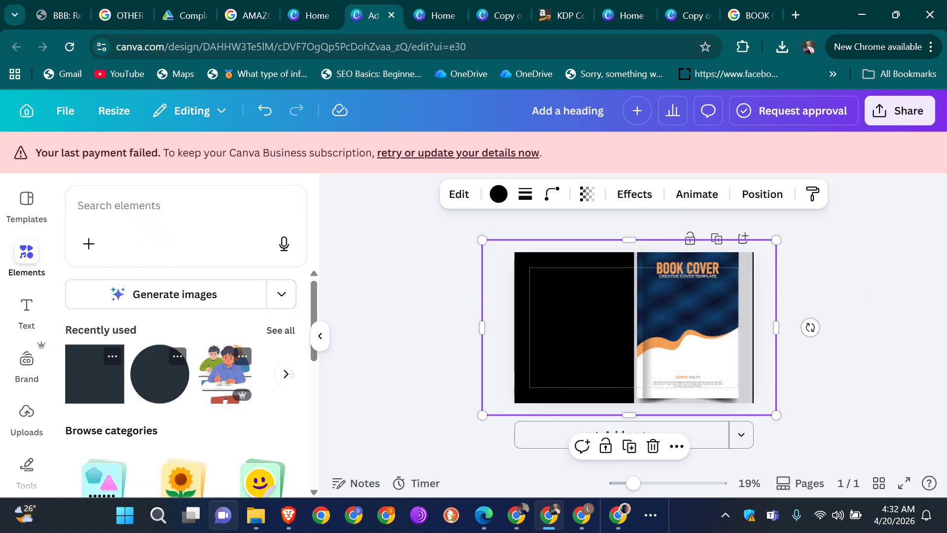
click(861, 297)
Step: Insert a default heading and place it on the back cover in a narrow box that wraps over three lines
click(567, 336)
click(26, 311)
click(202, 436)
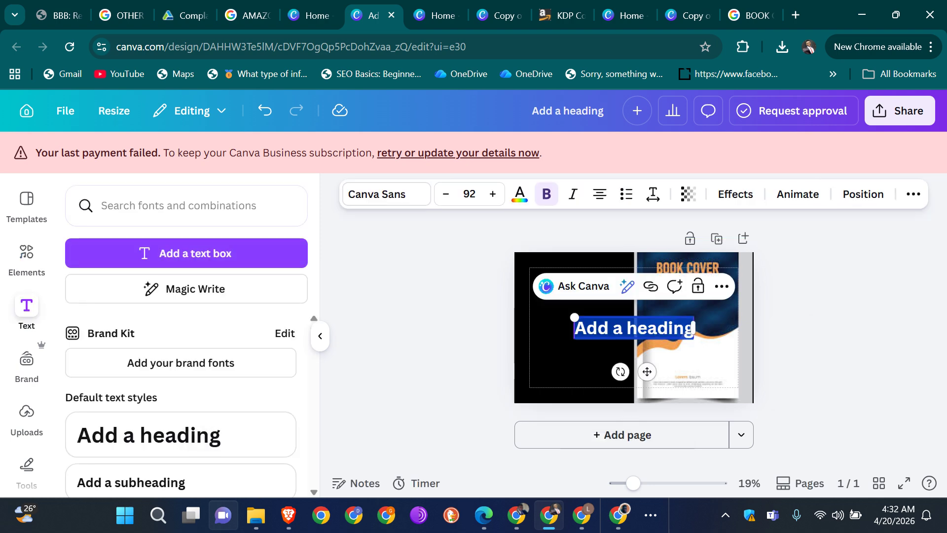
drag(694, 327, 576, 314)
click(440, 364)
click(868, 269)
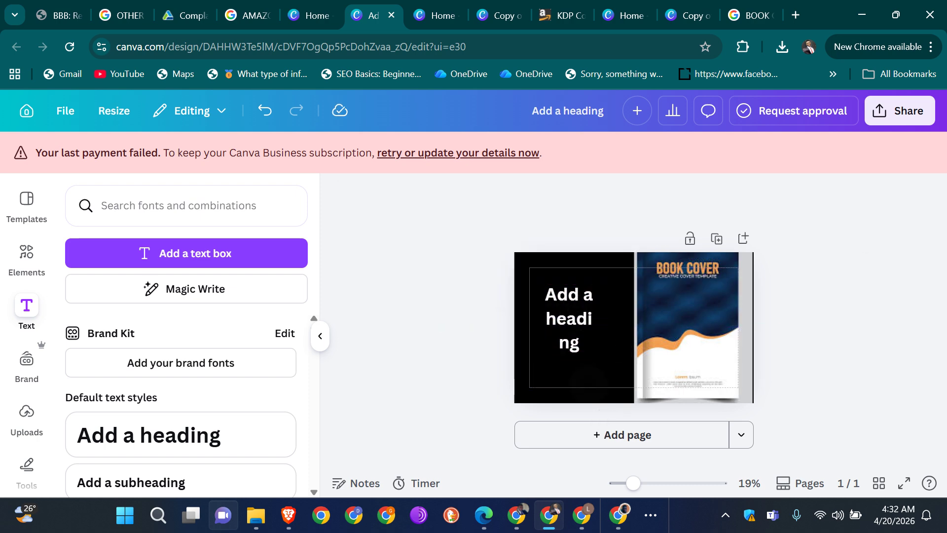
Step: Check the transparency setting of the black background square
click(611, 319)
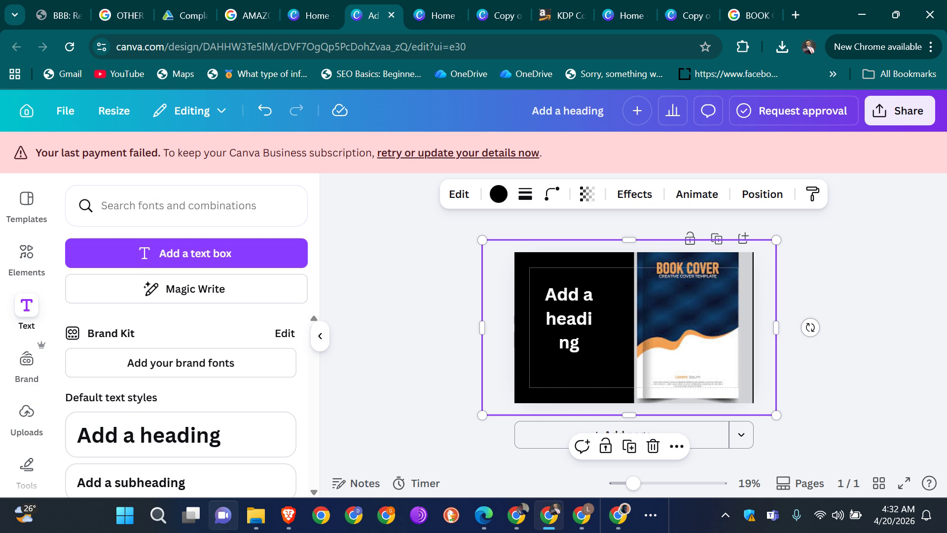
click(587, 194)
mouse_move(622, 254)
mouse_down()
mouse_move(511, 254)
mouse_move(622, 255)
mouse_up()
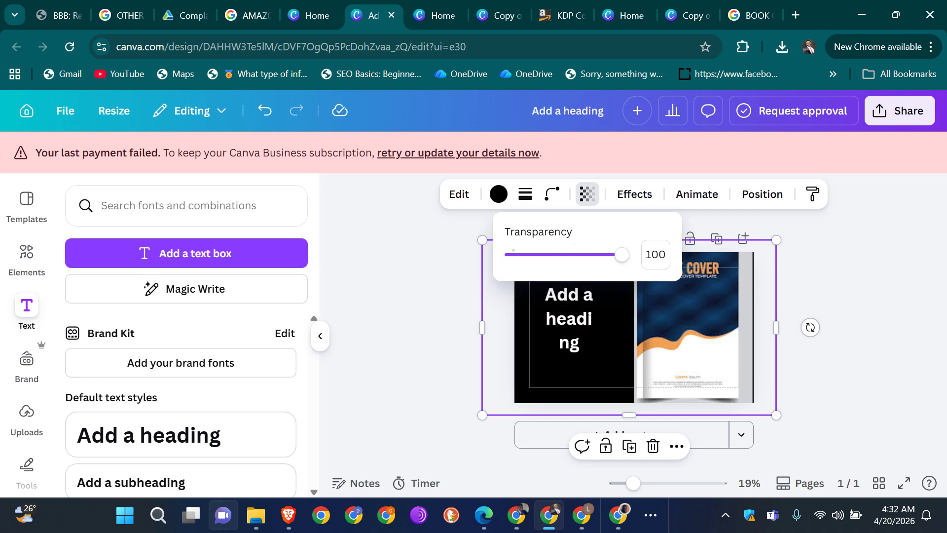
Step: Switch to WhatsApp Web in the other browser window and review the messages in the Learn Digital Community Group 2 chat
click(516, 515)
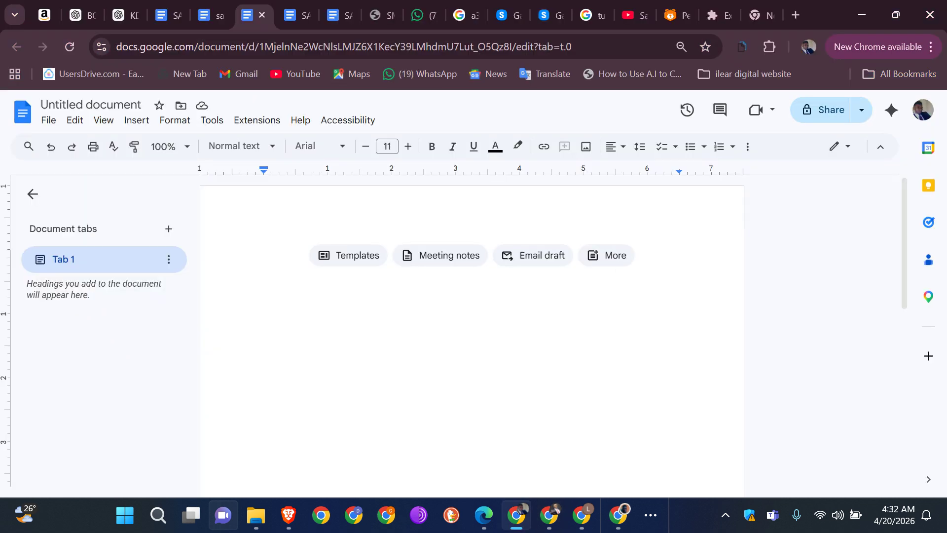
click(422, 16)
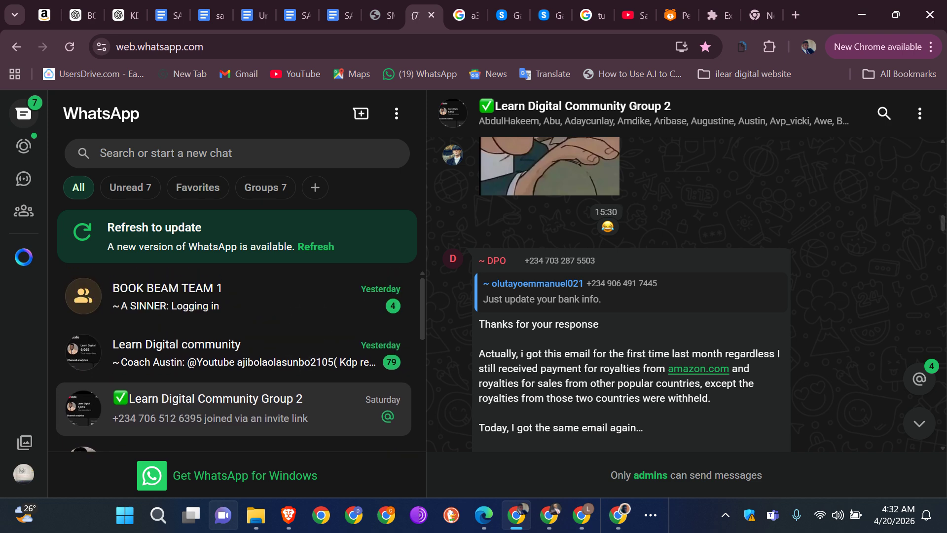
scroll(686, 294, down, 1)
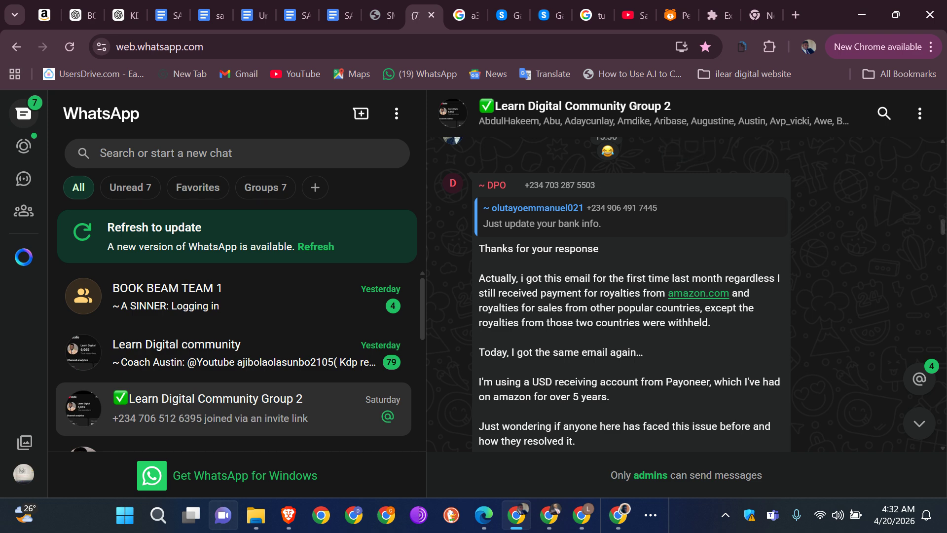
Step: Switch to the YouTube window, return to the Learn Digital channel page and examine the contact link in its header up close
key(alt+Tab)
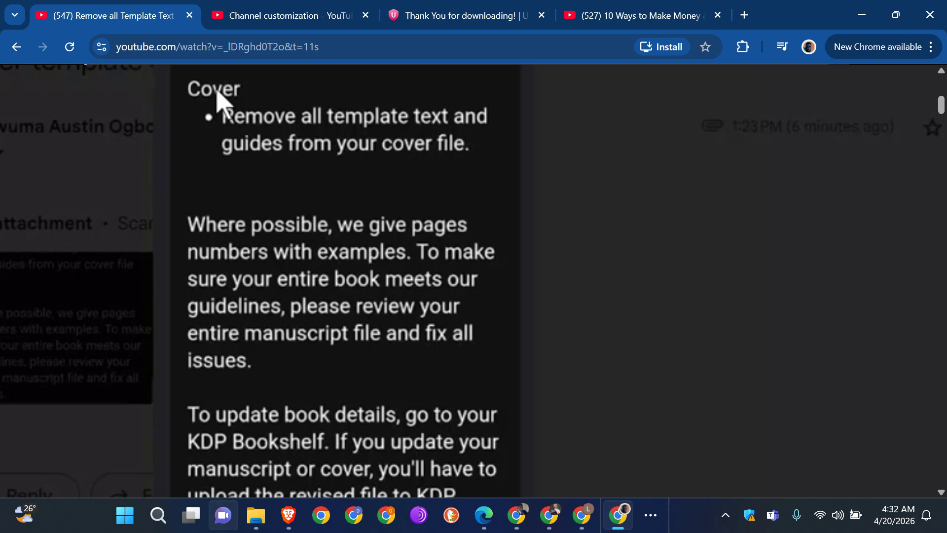
key(alt+Left)
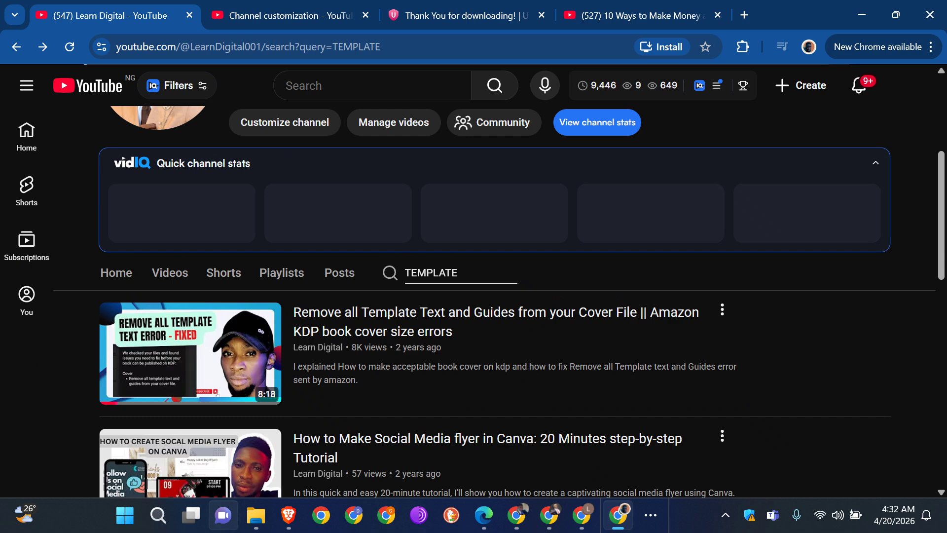
scroll(472, 195, up, 4)
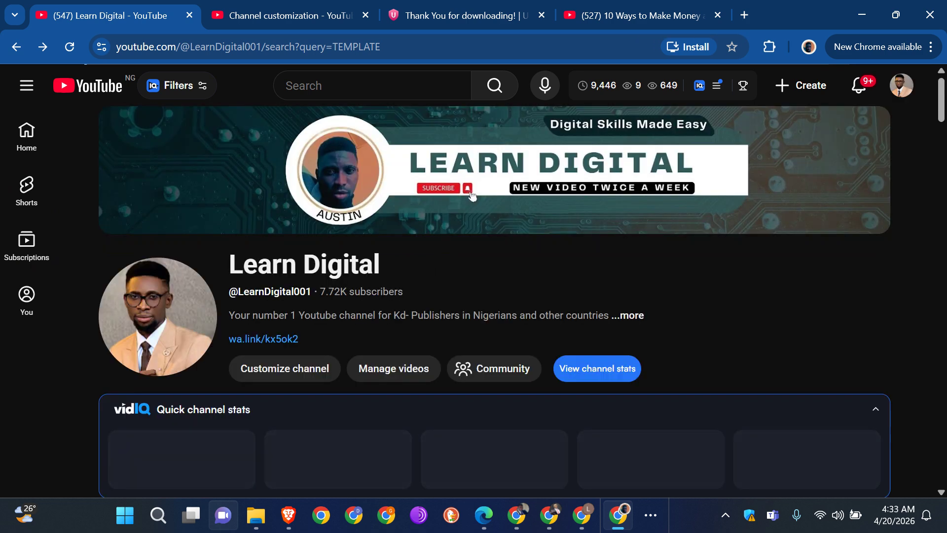
scroll(399, 308, up, 5)
scroll(399, 308, down, 1)
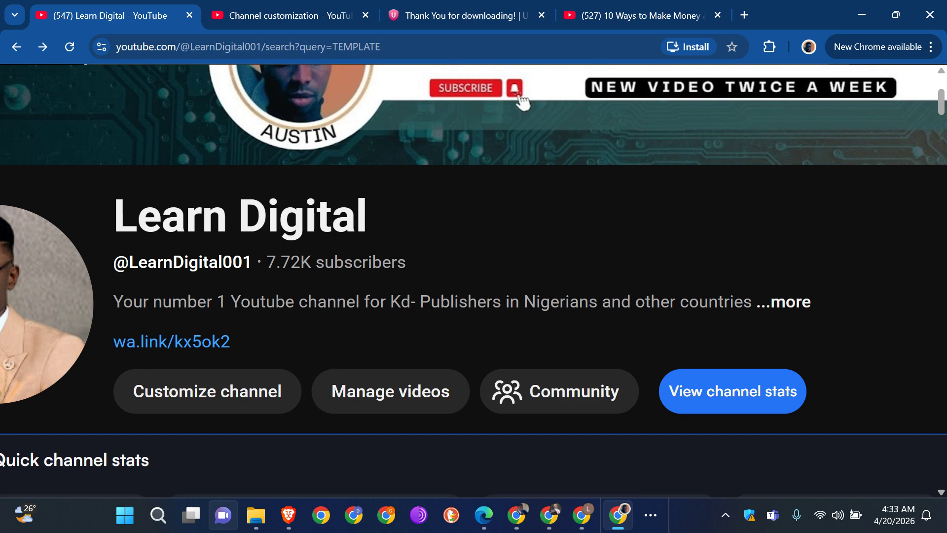
scroll(303, 306, down, 1)
scroll(303, 306, up, 5)
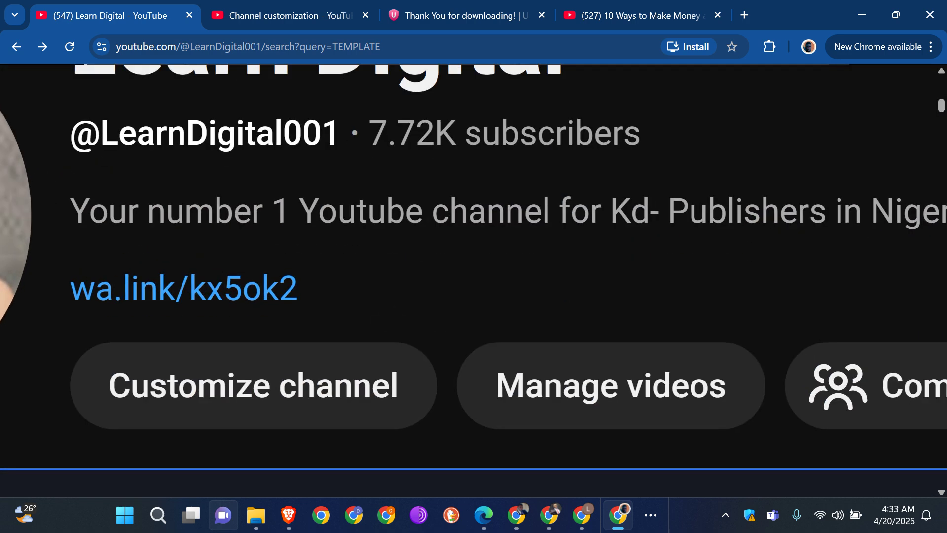